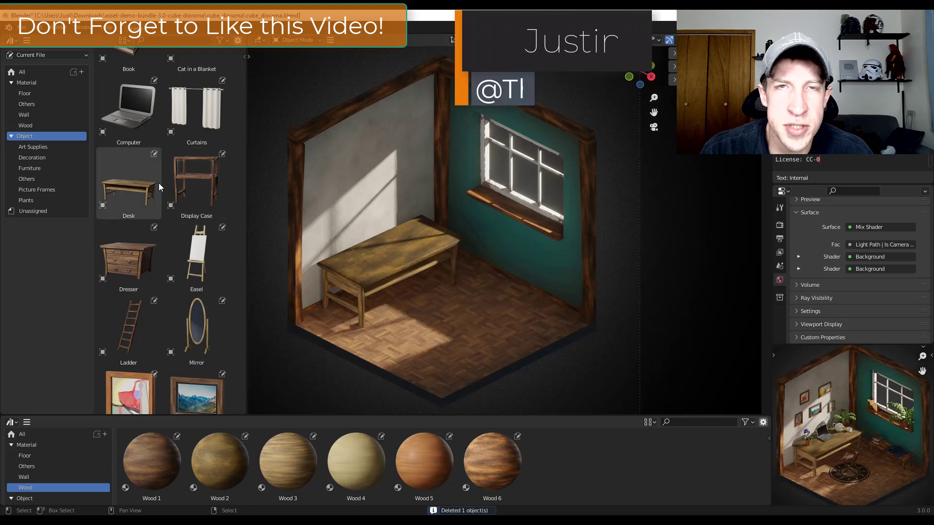
Place the Apple Imitation, Mountains Spring and Shells in the Sand picture frame assets on the plain grey wall above the desk
{"action": "scroll", "coordinate": [163, 299], "scroll_direction": "down", "scroll_amount": 5}
{"action": "scroll", "coordinate": [185, 192], "scroll_direction": "down", "scroll_amount": 5}
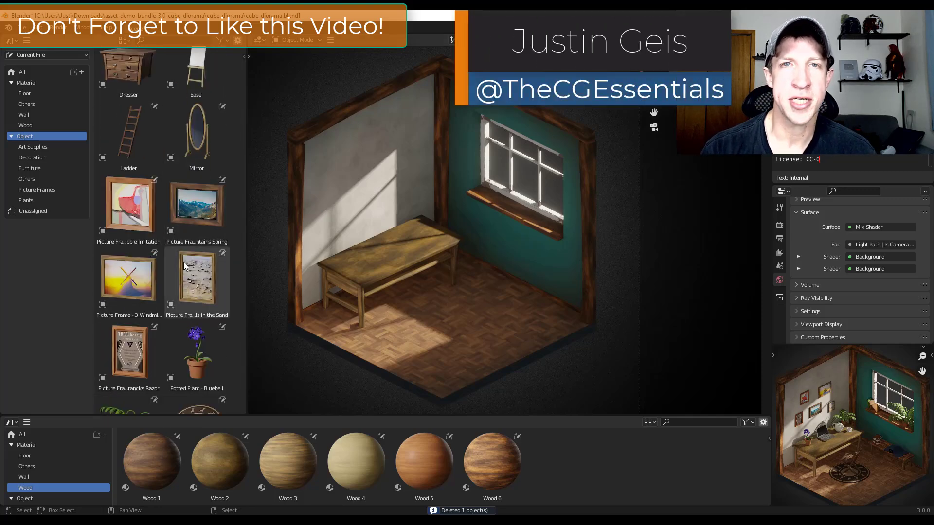
{"action": "left_click_drag", "start_coordinate": [129, 209], "coordinate": [368, 178]}
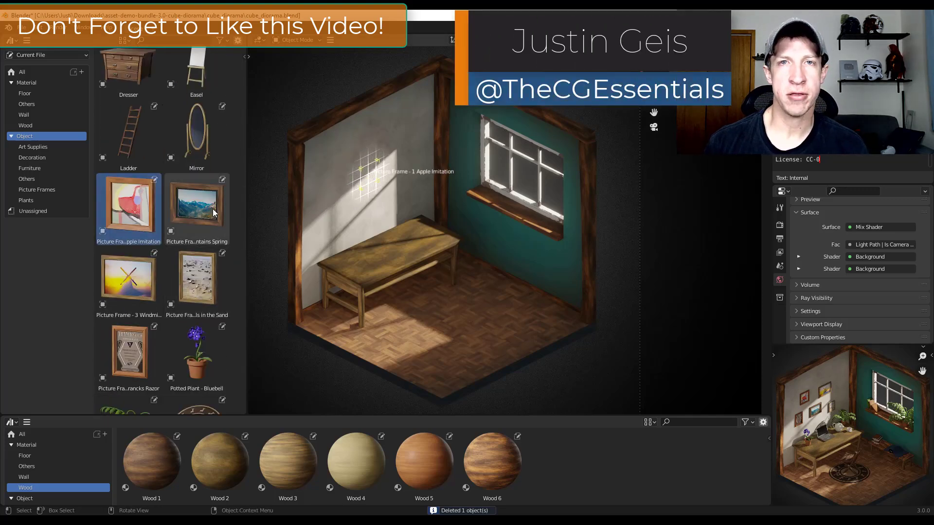
{"action": "left_click_drag", "start_coordinate": [215, 213], "coordinate": [340, 198]}
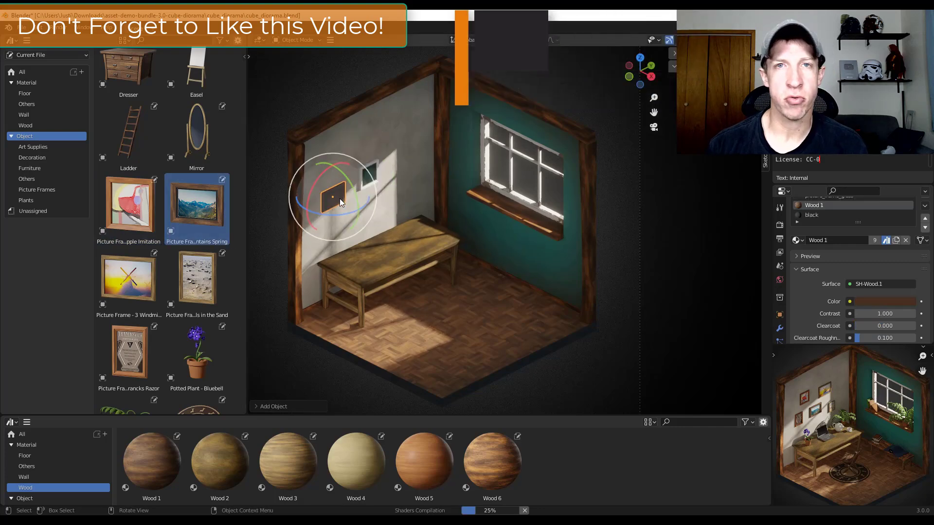
{"action": "left_click_drag", "start_coordinate": [198, 287], "coordinate": [415, 171]}
Place another object asset from the library on the floor of the diorama room
{"action": "scroll", "coordinate": [161, 311], "scroll_direction": "down", "scroll_amount": 6}
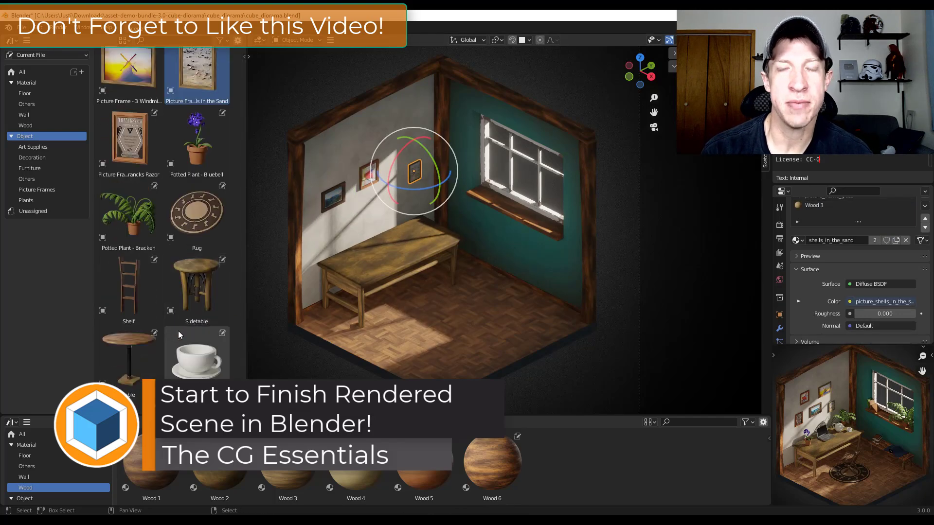
{"action": "scroll", "coordinate": [178, 334], "scroll_direction": "down", "scroll_amount": 3}
{"action": "left_click_drag", "start_coordinate": [197, 374], "coordinate": [414, 370]}
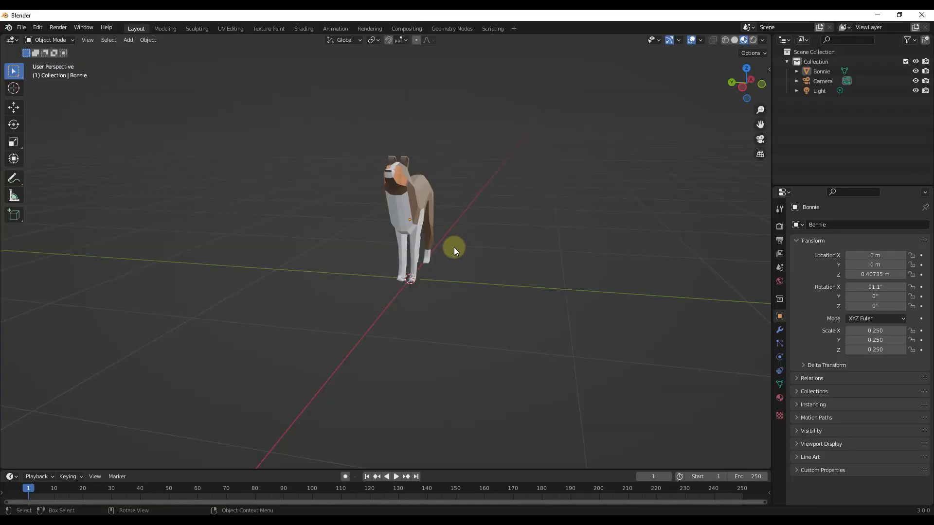
Add a mesh cube and move it up about 0.98 m in side view to bring its base to the ground line
{"action": "key", "text": "shift+a"}
{"action": "mouse_move", "coordinate": [452, 252]}
{"action": "left_click", "coordinate": [488, 259]}
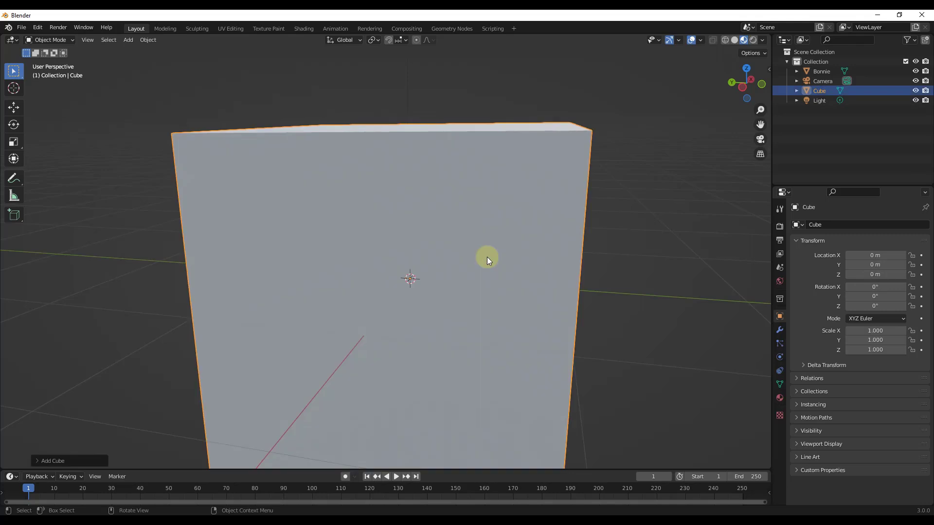
{"action": "scroll", "coordinate": [464, 284], "scroll_direction": "down", "scroll_amount": 5}
{"action": "left_click", "coordinate": [736, 91]}
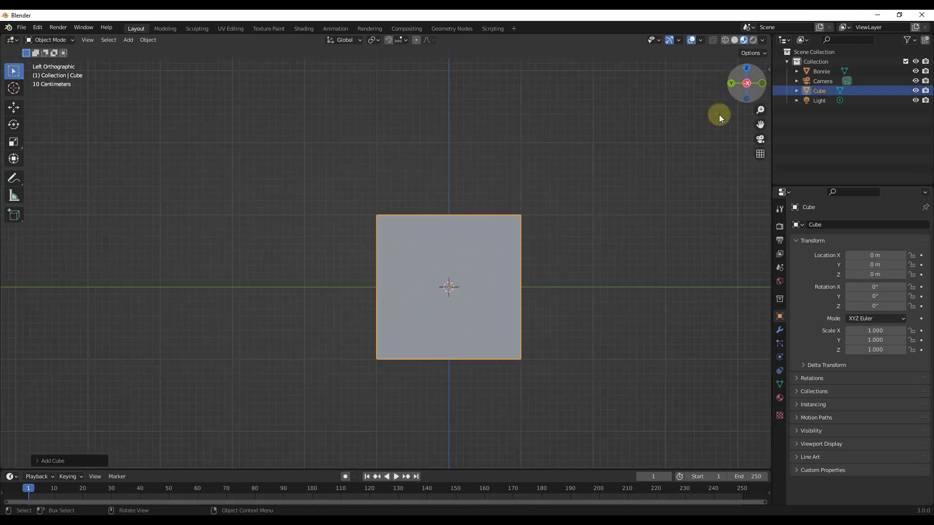
{"action": "key", "text": "g"}
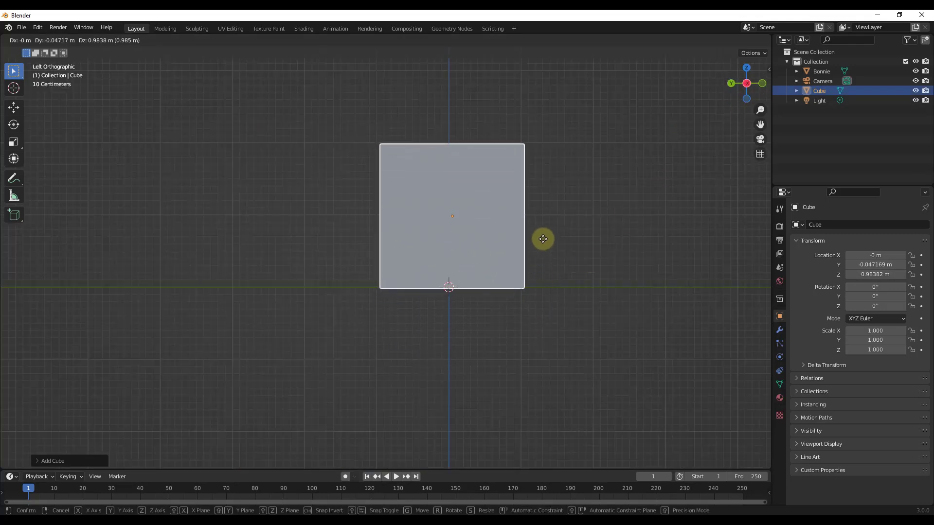
{"action": "left_click", "coordinate": [543, 239]}
Scale the cube by 2 and raise it to a height of about 2 m, aligning its base with the ground
{"action": "middle_click_drag", "start_coordinate": [543, 239], "coordinate": [519, 255]}
{"action": "scroll", "coordinate": [519, 255], "scroll_direction": "down", "scroll_amount": 2}
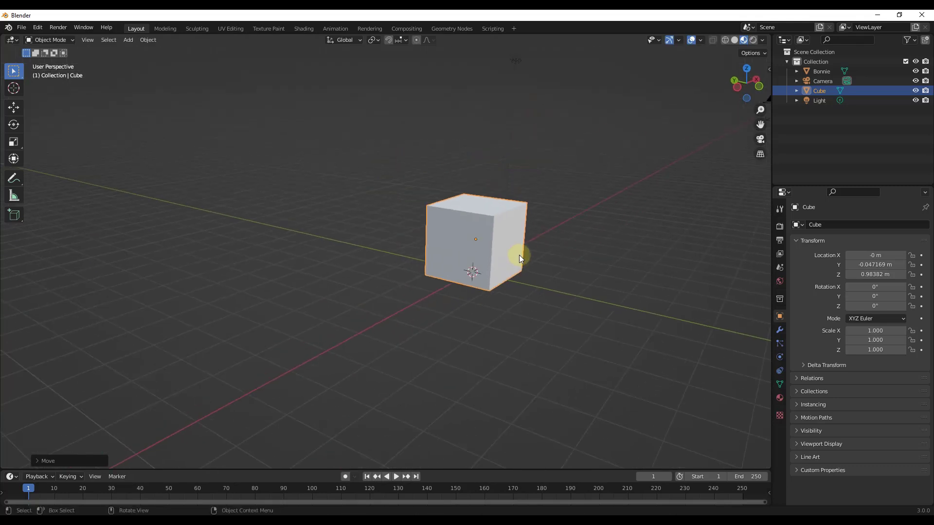
{"action": "key", "text": "s"}
{"action": "key", "text": "2"}
{"action": "left_click", "coordinate": [537, 254]}
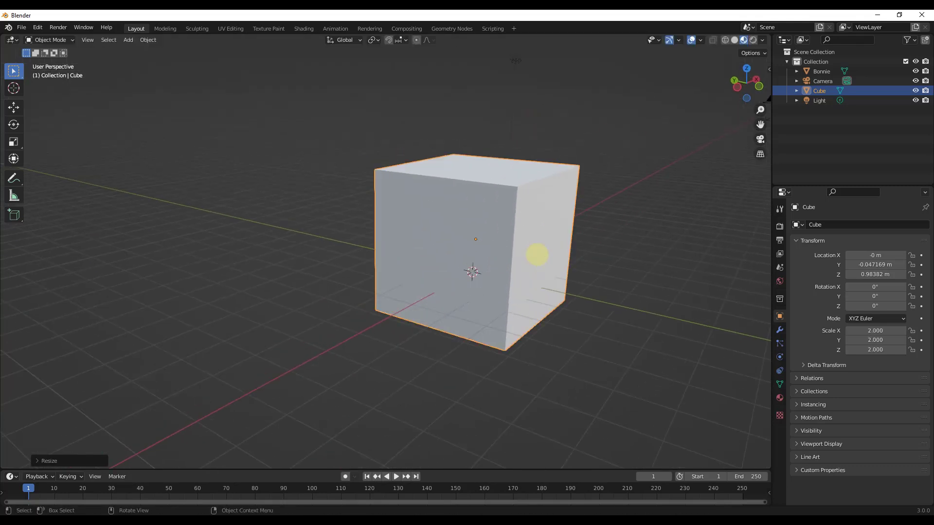
{"action": "left_click", "coordinate": [738, 88]}
{"action": "key", "text": "g"}
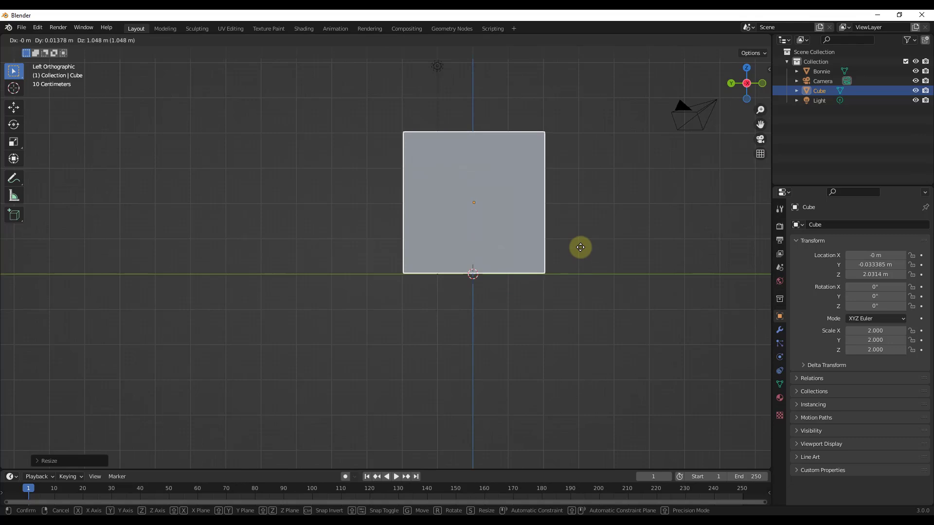
{"action": "left_click", "coordinate": [580, 246]}
Delete the cube's upper front corner vertex in Edit Mode to leave only two walls and a floor
{"action": "middle_click_drag", "start_coordinate": [580, 246], "coordinate": [442, 221]}
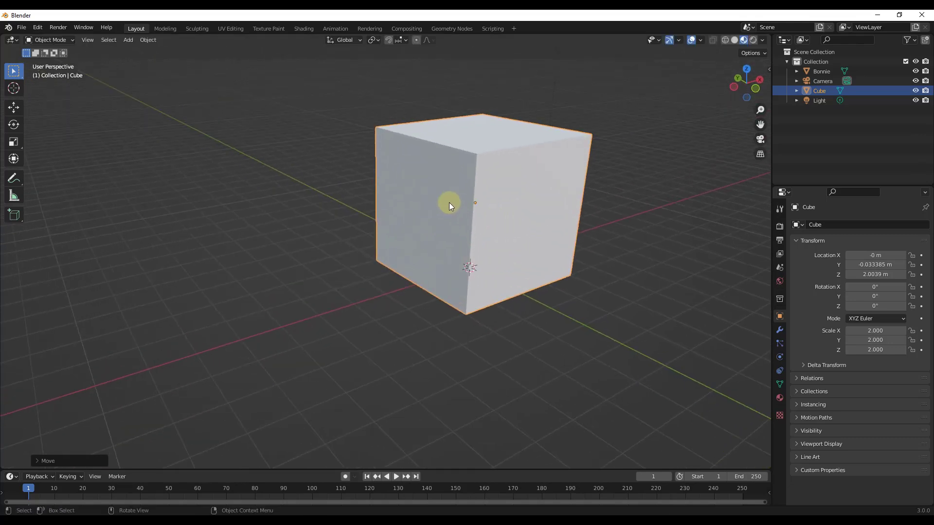
{"action": "key", "text": "Tab"}
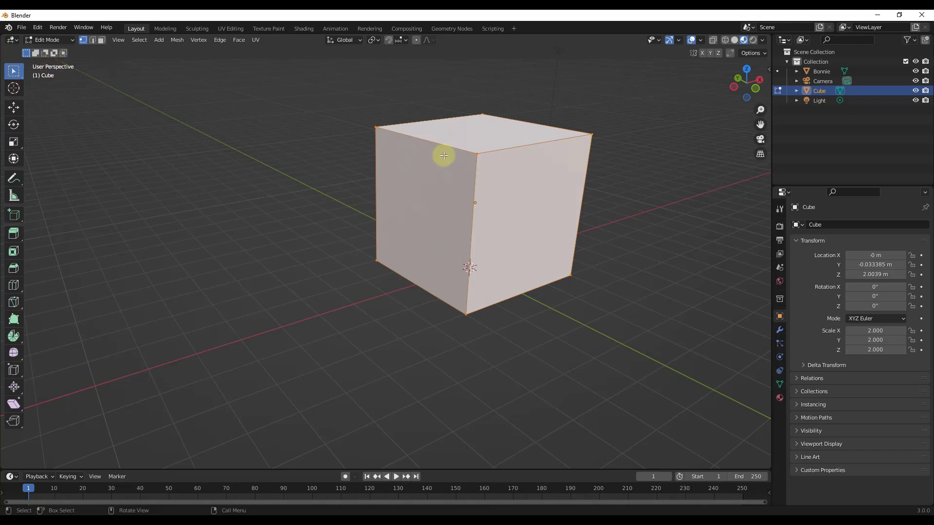
{"action": "left_click", "coordinate": [477, 155]}
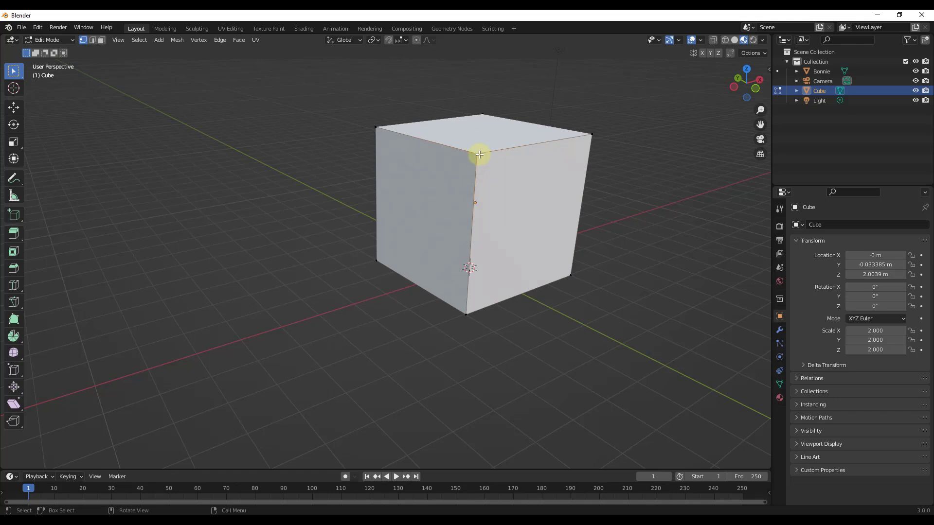
{"action": "key", "text": "x"}
{"action": "left_click", "coordinate": [464, 154]}
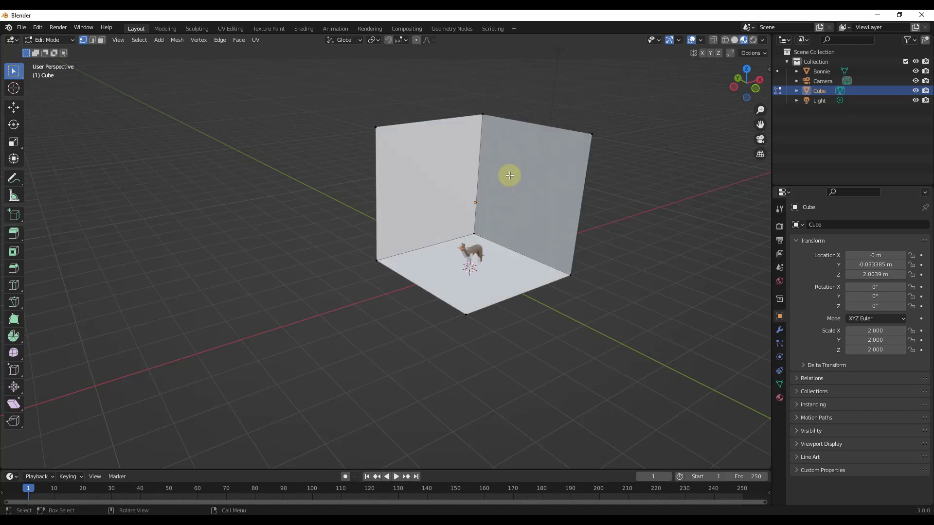
{"action": "key", "text": "Tab"}
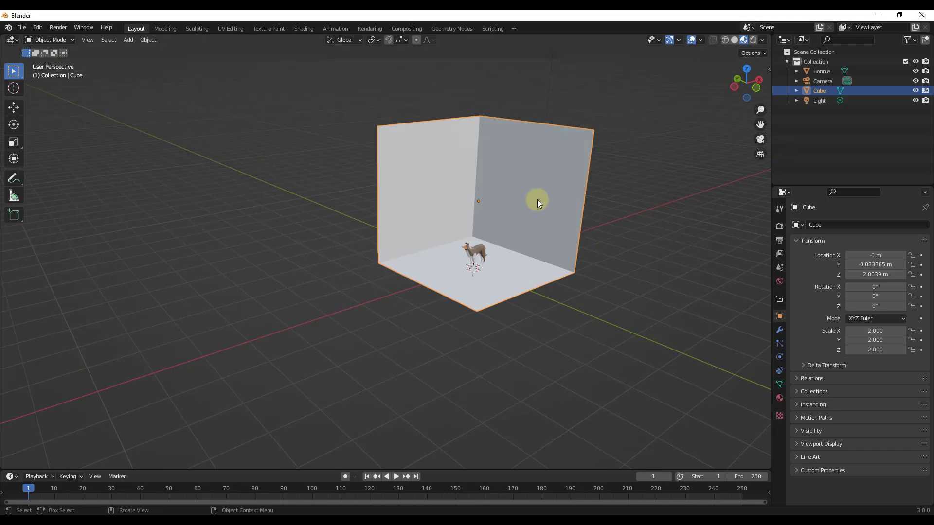
Apply the rotation and scale of the room object
{"action": "scroll", "coordinate": [537, 200], "scroll_direction": "up", "scroll_amount": 2}
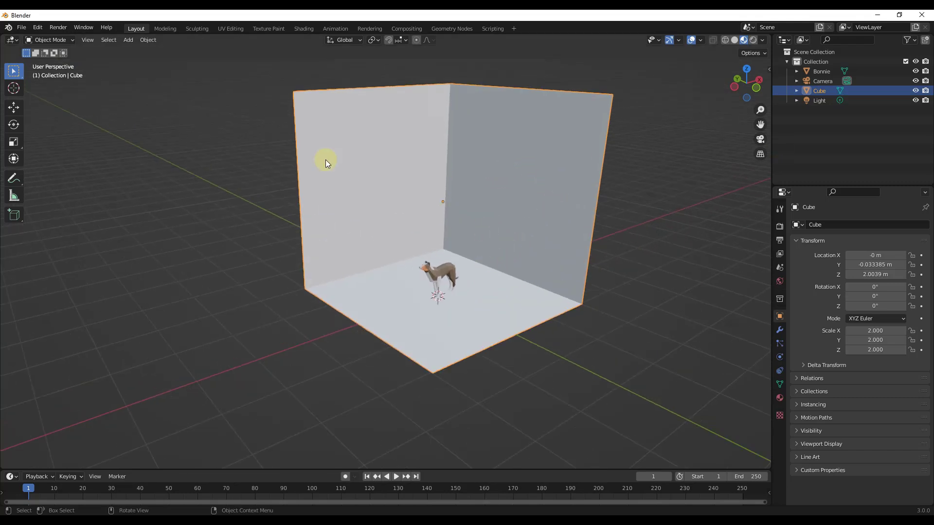
{"action": "left_click", "coordinate": [148, 39]}
{"action": "mouse_move", "coordinate": [167, 91]}
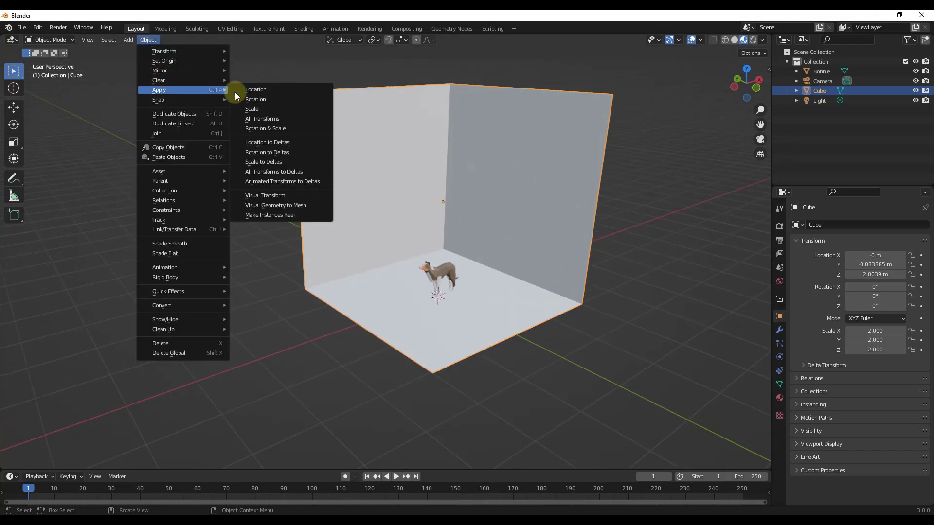
{"action": "left_click", "coordinate": [265, 128]}
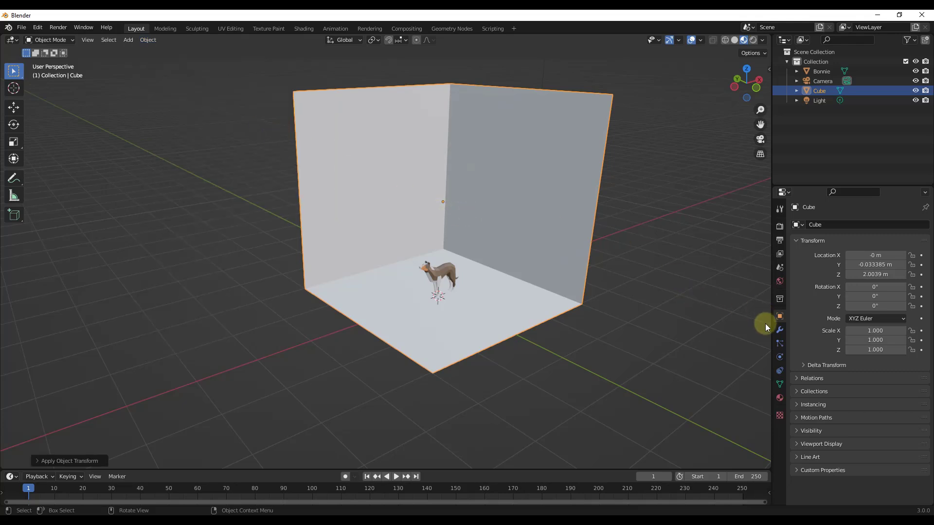
Add a Solidify modifier to the room and set its thickness to -0.2 m
{"action": "left_click", "coordinate": [779, 330]}
{"action": "left_click", "coordinate": [809, 225]}
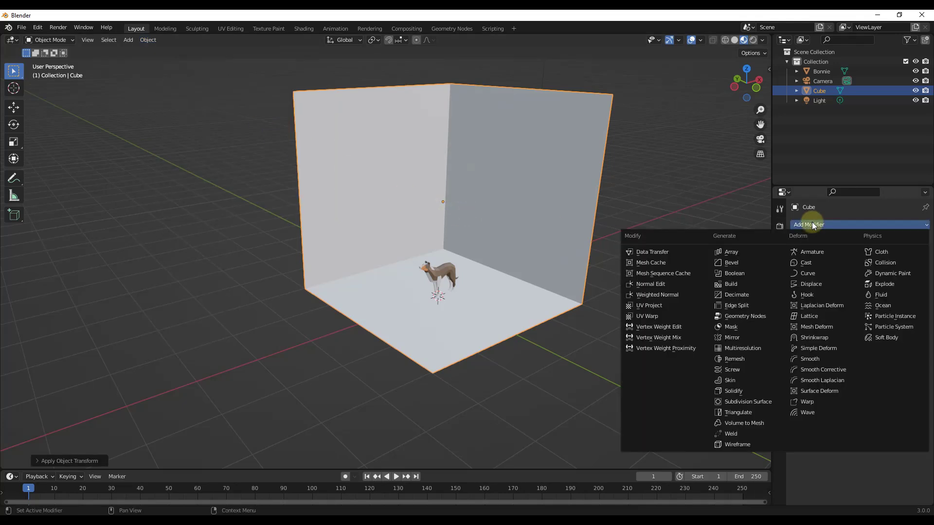
{"action": "left_click", "coordinate": [734, 391]}
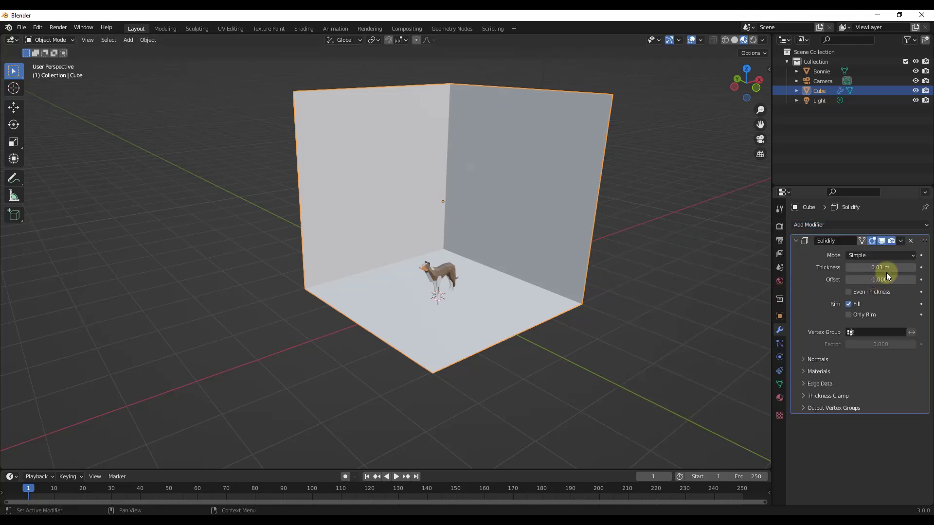
{"action": "mouse_move", "coordinate": [884, 265]}
{"action": "left_mouse_down"}
{"action": "mouse_move", "coordinate": [869, 274]}
{"action": "mouse_move", "coordinate": [878, 268]}
{"action": "left_mouse_up"}
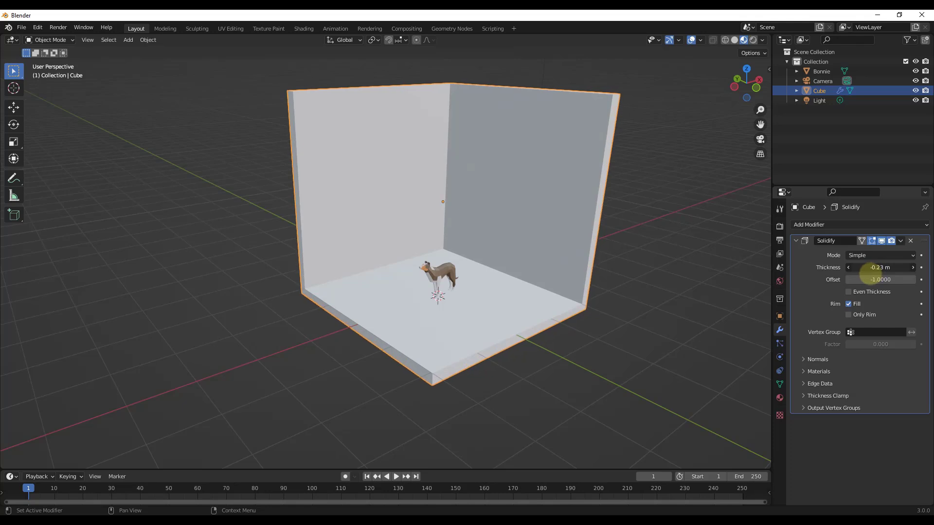
{"action": "left_click", "coordinate": [883, 267]}
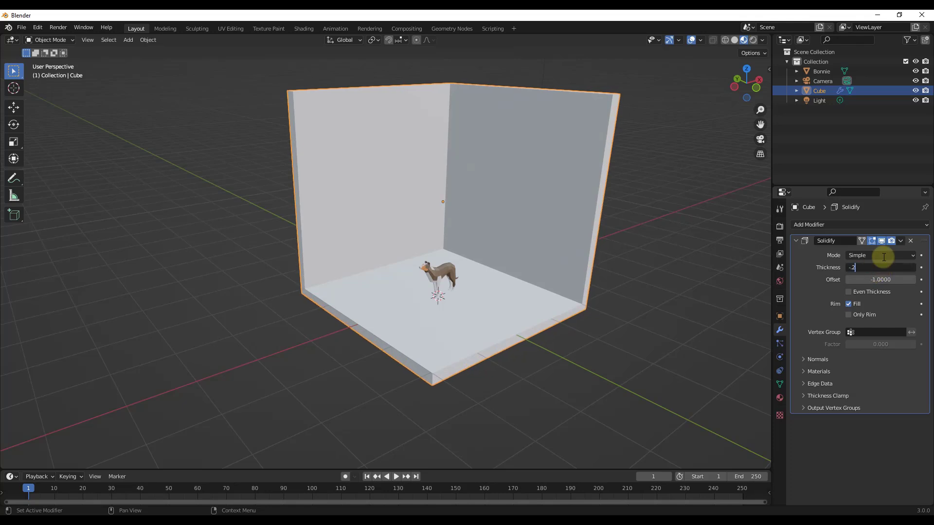
{"action": "key", "text": "Return"}
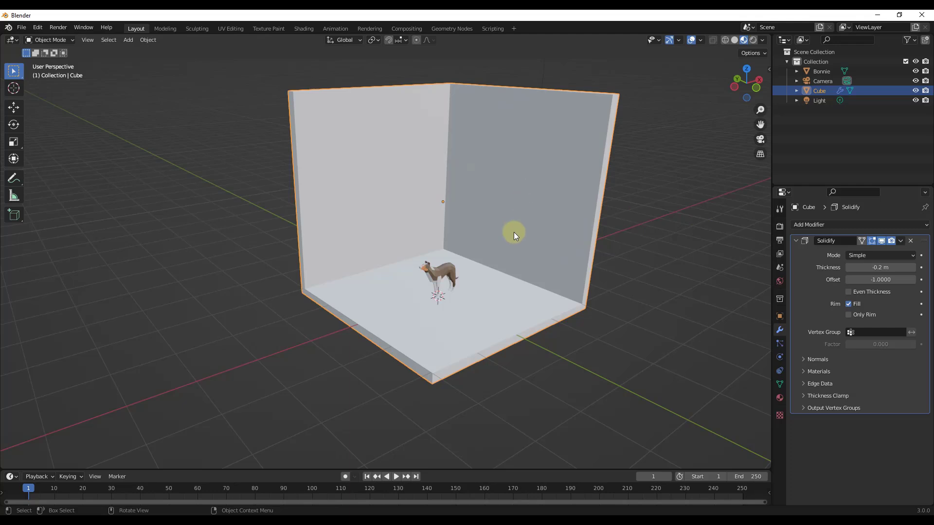
Add a second mesh cube and move it along X until it passes through the wall behind the dog
{"action": "key", "text": "shift+a"}
{"action": "mouse_move", "coordinate": [515, 232]}
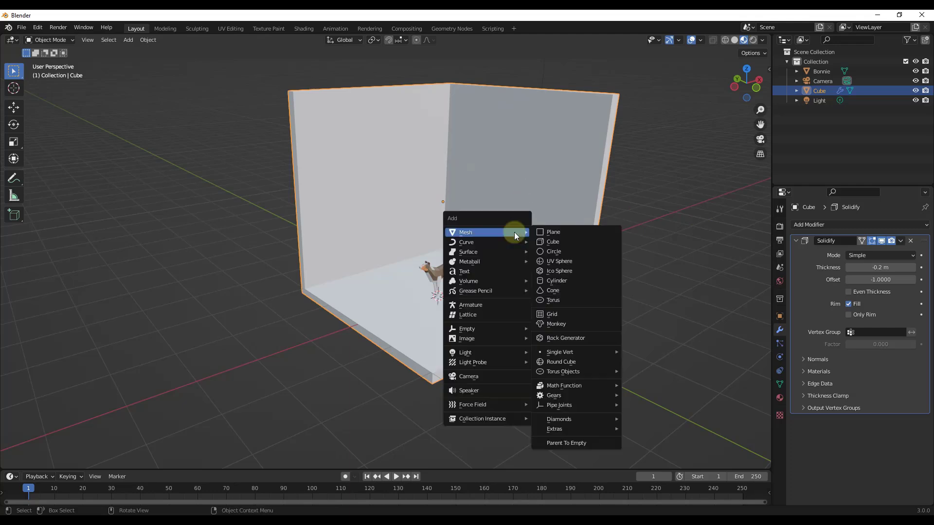
{"action": "left_click", "coordinate": [560, 241]}
{"action": "key", "text": "g"}
{"action": "key", "text": "x"}
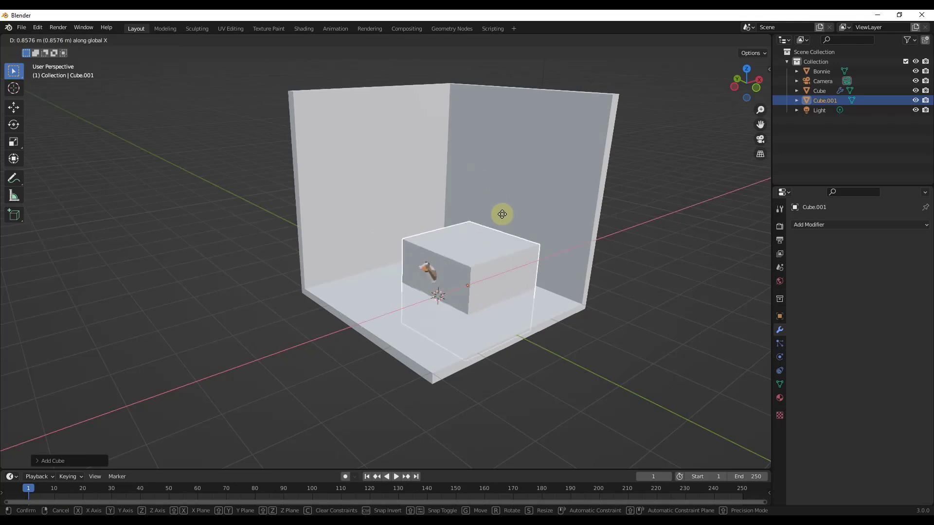
{"action": "left_click", "coordinate": [544, 182]}
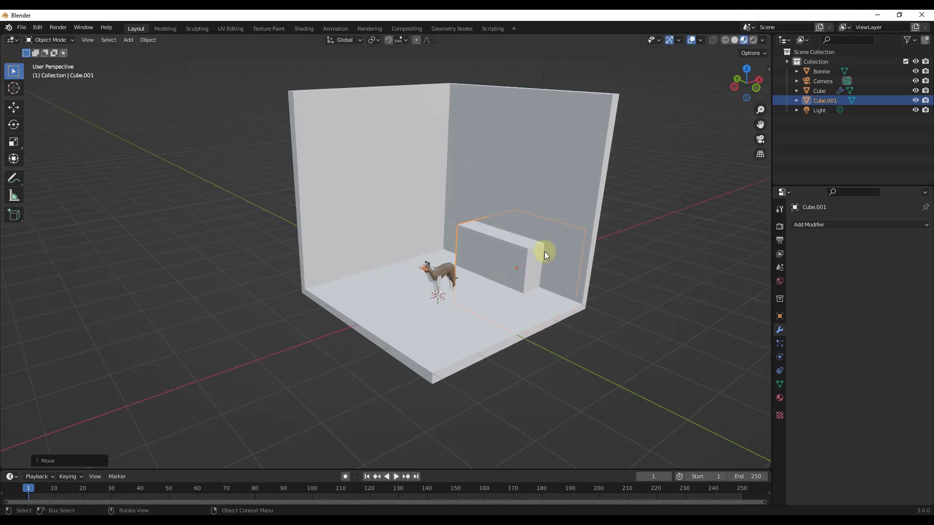
Raise the new cube along Z to window height and shift it along Y to position it within the wall
{"action": "key", "text": "g"}
{"action": "key", "text": "z"}
{"action": "left_click", "coordinate": [550, 171]}
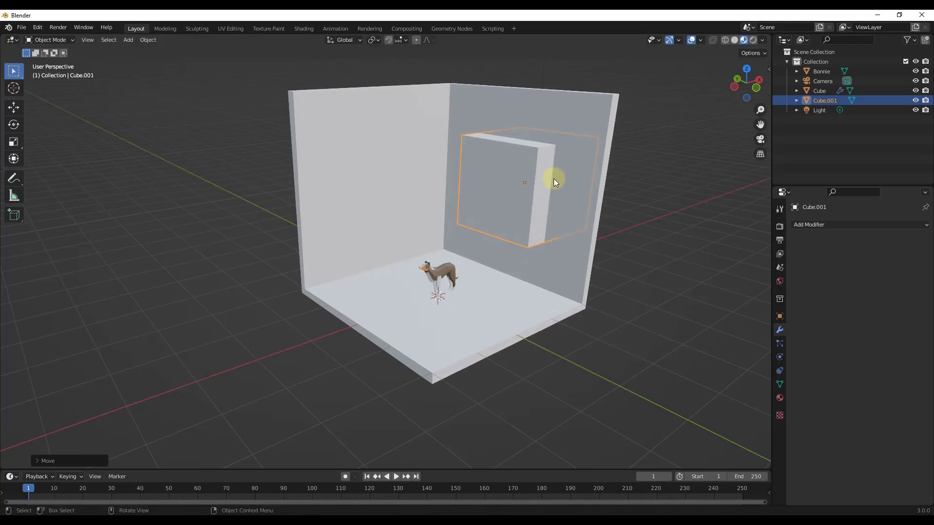
{"action": "key", "text": "g"}
{"action": "key", "text": "y"}
{"action": "left_click", "coordinate": [547, 178]}
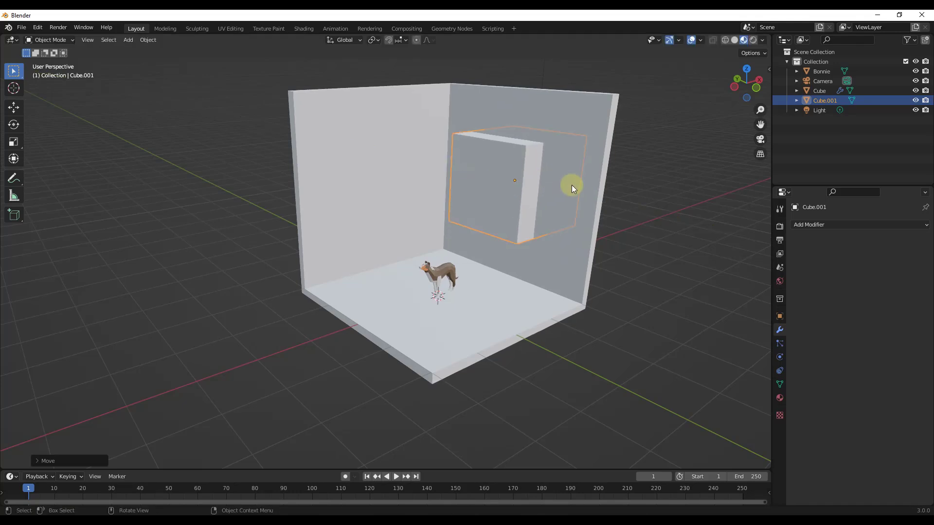
Scale the window cube to about 0.36 along X and move it back about 0.37 m along X to pass through the wall
{"action": "key", "text": "s"}
{"action": "key", "text": "x"}
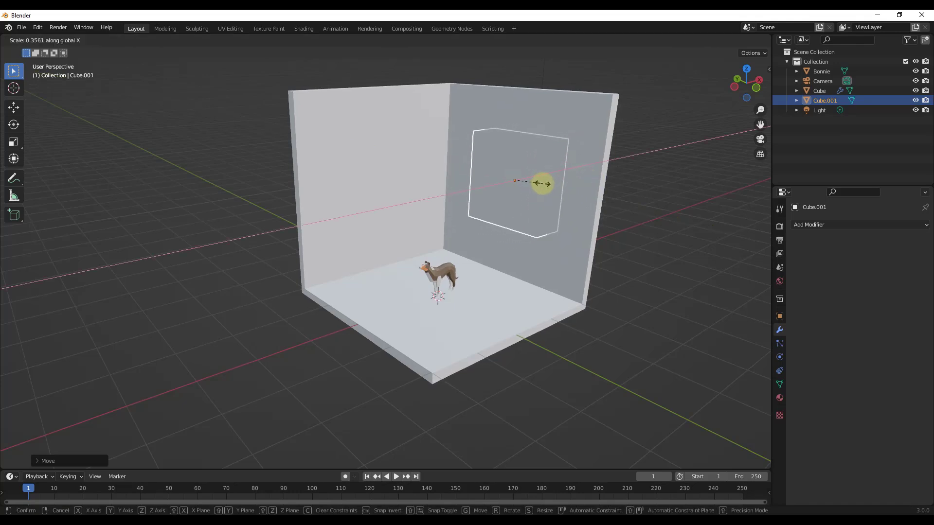
{"action": "left_click", "coordinate": [542, 185]}
{"action": "key", "text": "g"}
{"action": "key", "text": "x"}
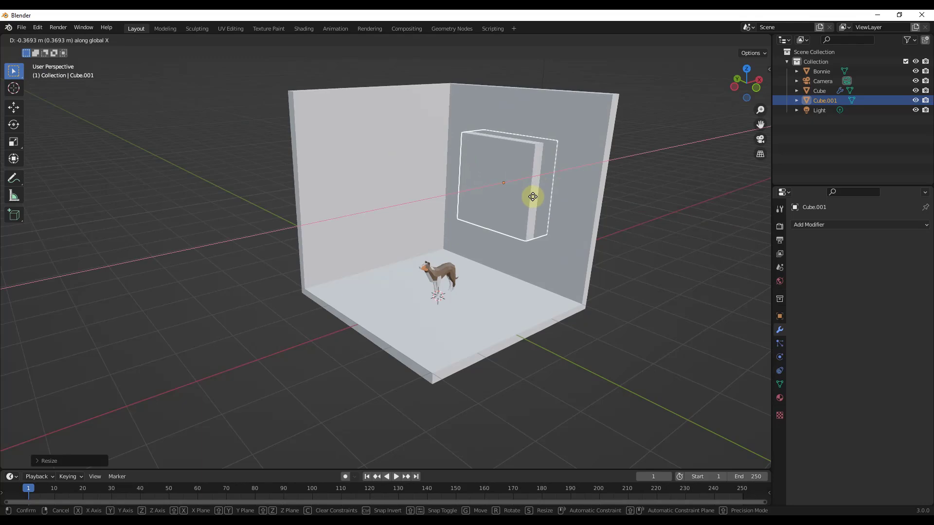
{"action": "left_click", "coordinate": [533, 200]}
Add a Boolean modifier in Difference mode to the room, with the window cube as its object
{"action": "middle_click_drag", "start_coordinate": [536, 201], "coordinate": [555, 200]}
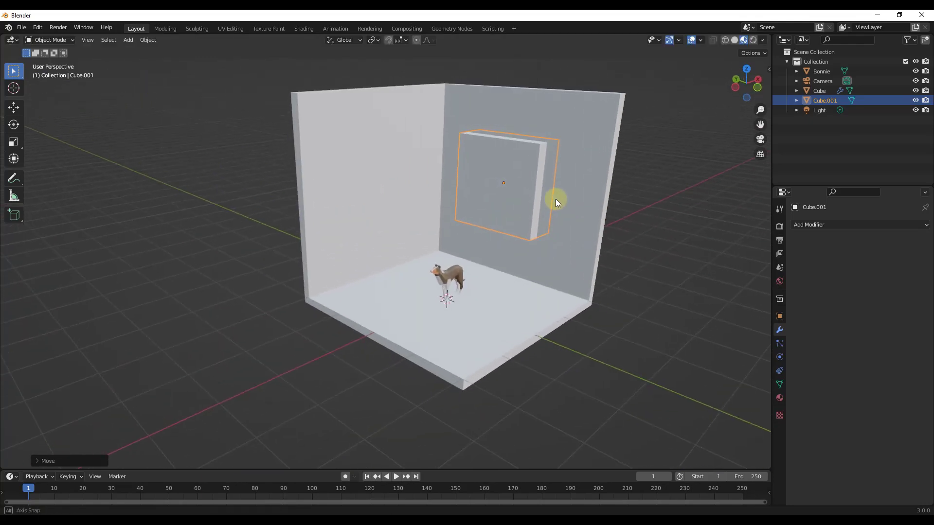
{"action": "key", "text": "h"}
{"action": "left_click", "coordinate": [587, 179]}
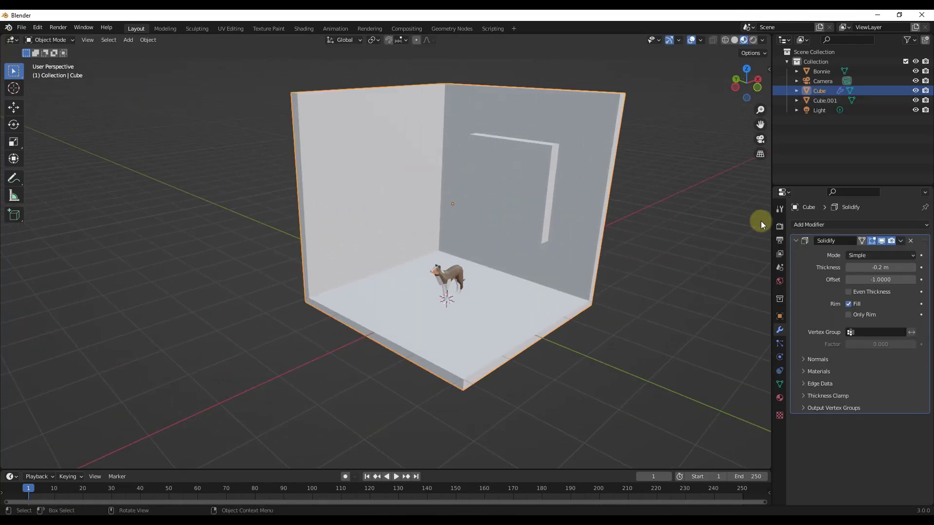
{"action": "left_click", "coordinate": [824, 225]}
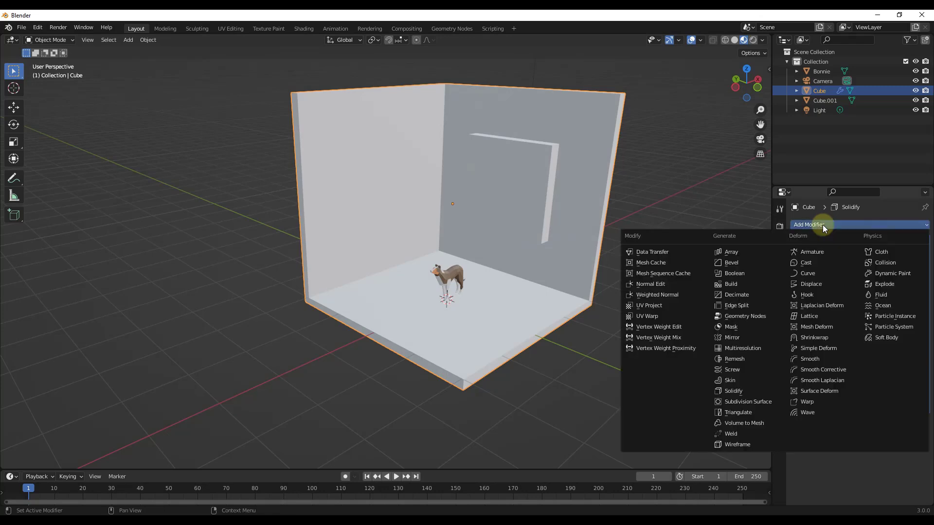
{"action": "left_click", "coordinate": [740, 273]}
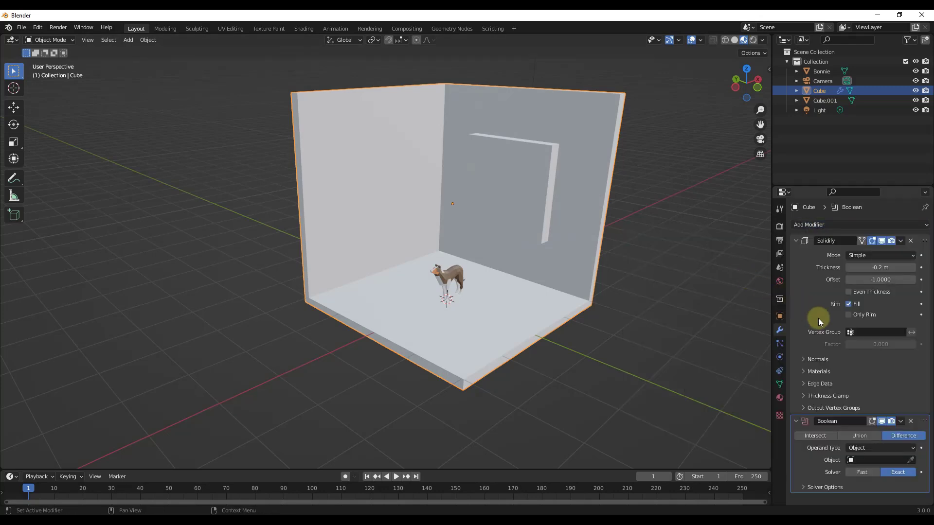
{"action": "left_click", "coordinate": [910, 461]}
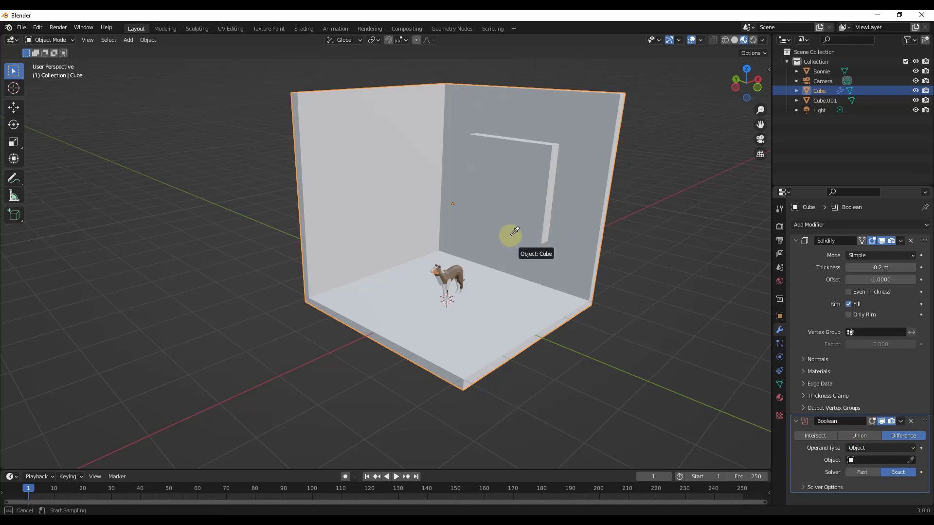
{"action": "left_click", "coordinate": [513, 169]}
{"action": "middle_click_drag", "start_coordinate": [572, 185], "coordinate": [551, 197]}
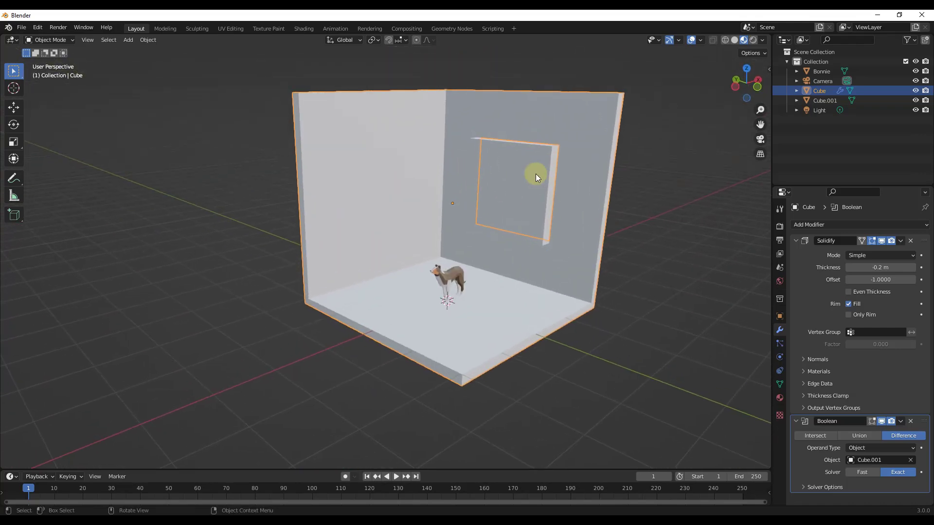
Switch the viewport to solid shading and set the window cube's viewport display to Bounds
{"action": "left_click", "coordinate": [735, 41]}
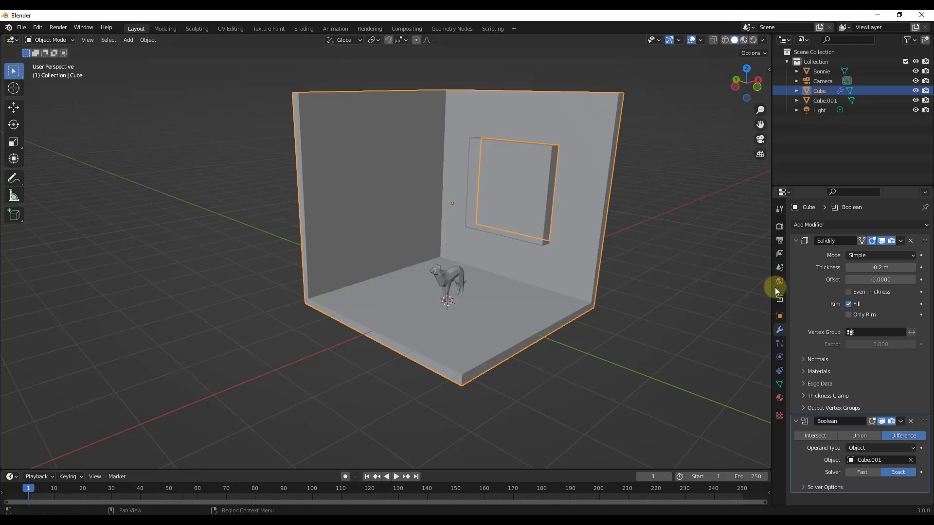
{"action": "left_click", "coordinate": [539, 244]}
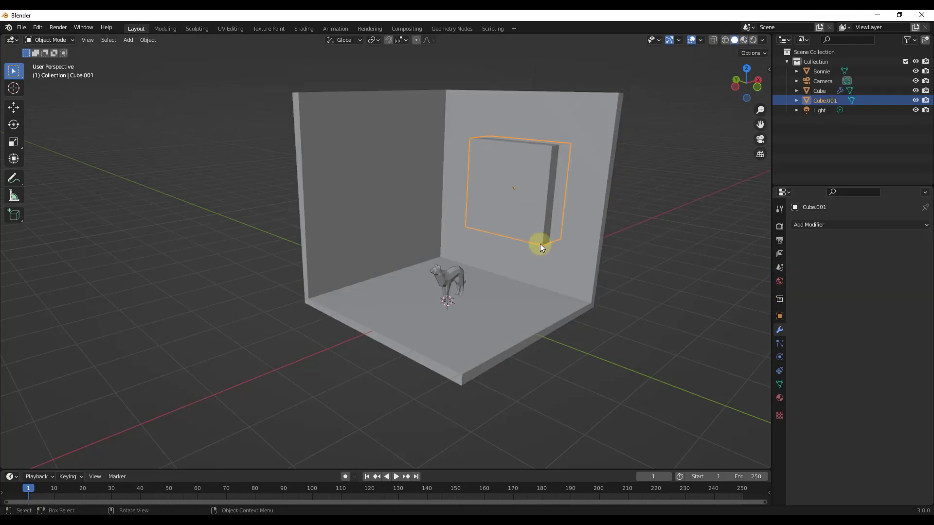
{"action": "left_click", "coordinate": [781, 316]}
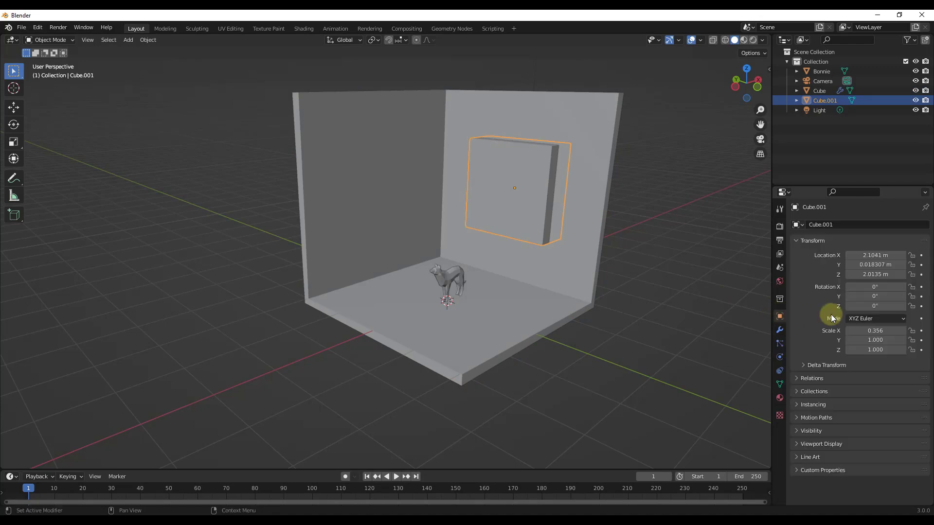
{"action": "left_click", "coordinate": [793, 444]}
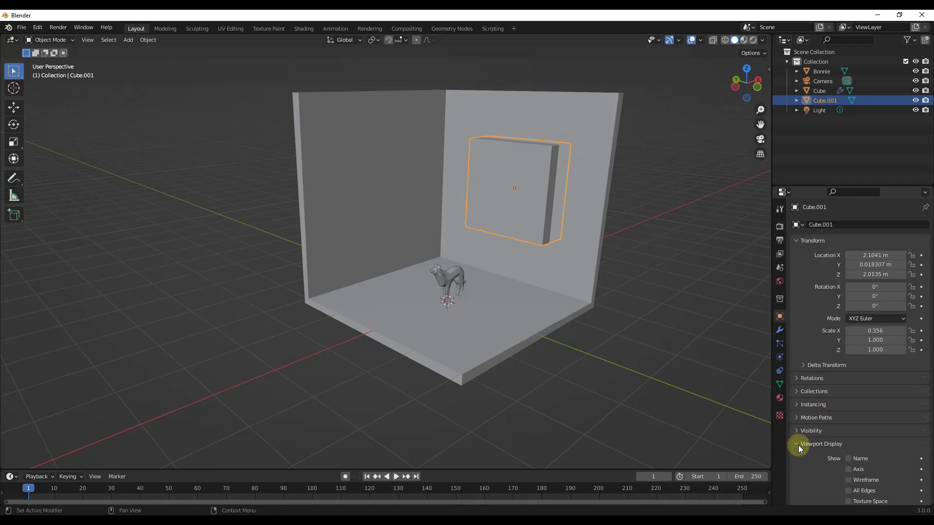
{"action": "scroll", "coordinate": [834, 388], "scroll_direction": "down", "scroll_amount": 3}
{"action": "left_click", "coordinate": [859, 488]}
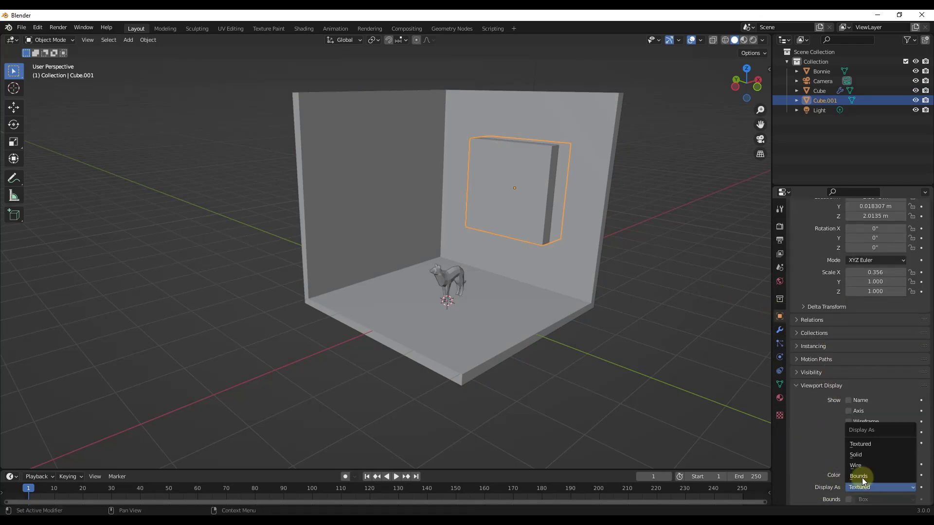
{"action": "left_click", "coordinate": [863, 476]}
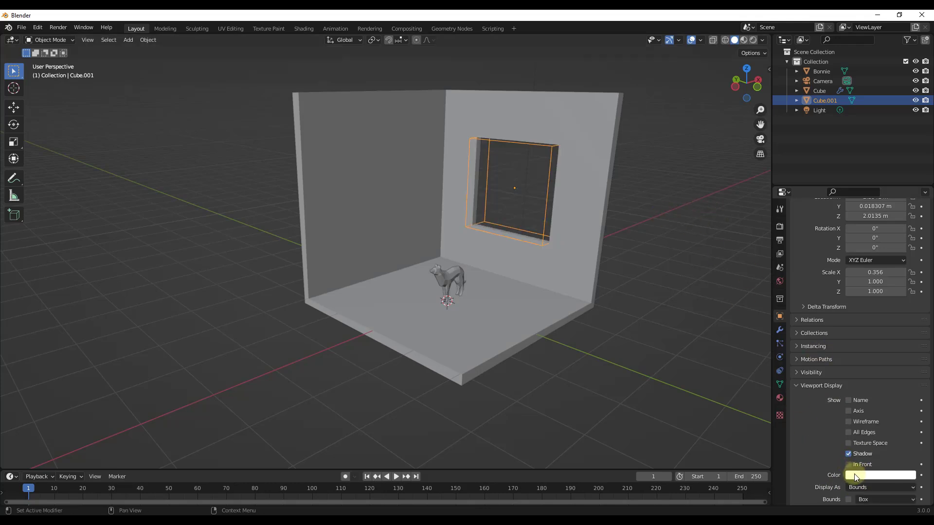
{"action": "left_click", "coordinate": [857, 487]}
{"action": "left_click", "coordinate": [857, 487]}
{"action": "left_click", "coordinate": [701, 221]}
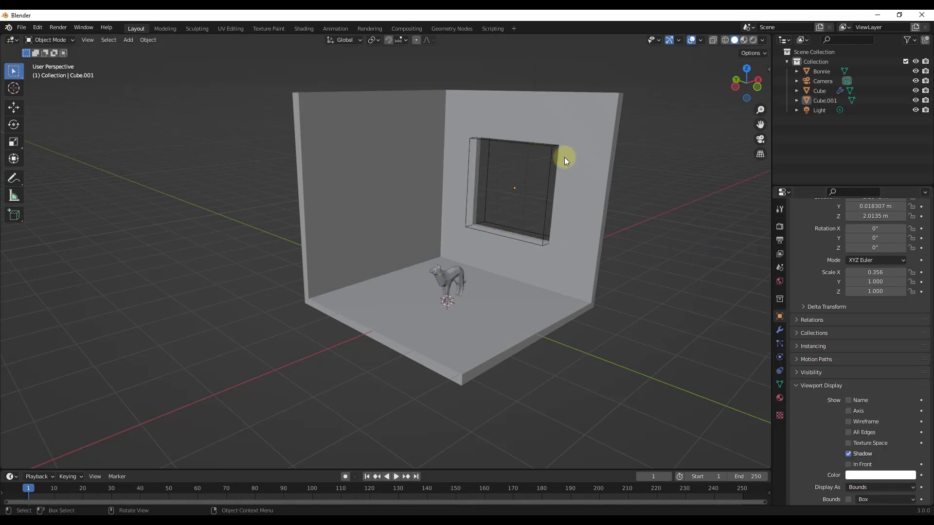
{"action": "left_click", "coordinate": [551, 155]}
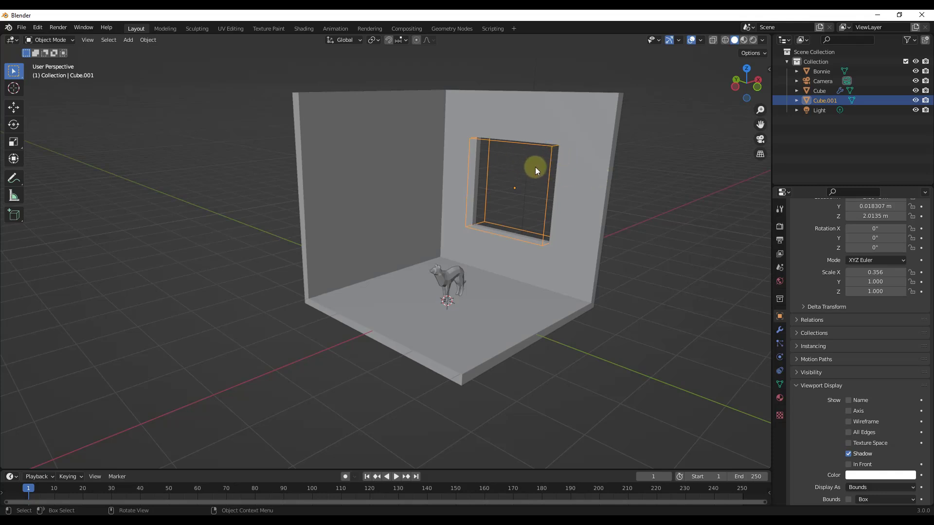
Add another mesh cube at the dog's feet and scale it down uniformly to about 0.09
{"action": "mouse_move", "coordinate": [581, 172]}
{"action": "middle_mouse_down"}
{"action": "mouse_move", "coordinate": [562, 165]}
{"action": "mouse_move", "coordinate": [580, 159]}
{"action": "middle_mouse_up"}
{"action": "scroll", "coordinate": [579, 159], "scroll_direction": "up", "scroll_amount": 2}
{"action": "scroll", "coordinate": [592, 147], "scroll_direction": "down", "scroll_amount": 4}
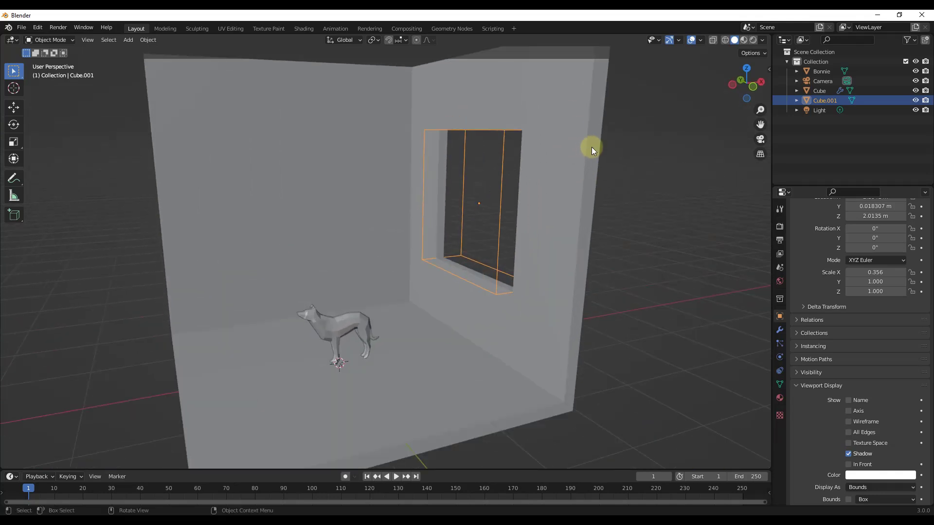
{"action": "middle_click_drag", "start_coordinate": [539, 170], "coordinate": [553, 166]}
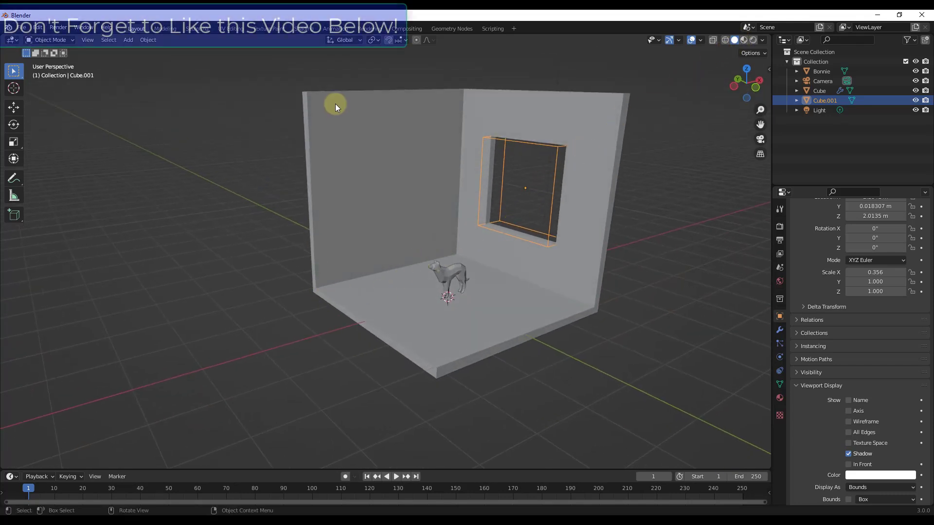
{"action": "left_click", "coordinate": [404, 286]}
{"action": "key", "text": "shift+a"}
{"action": "mouse_move", "coordinate": [414, 295]}
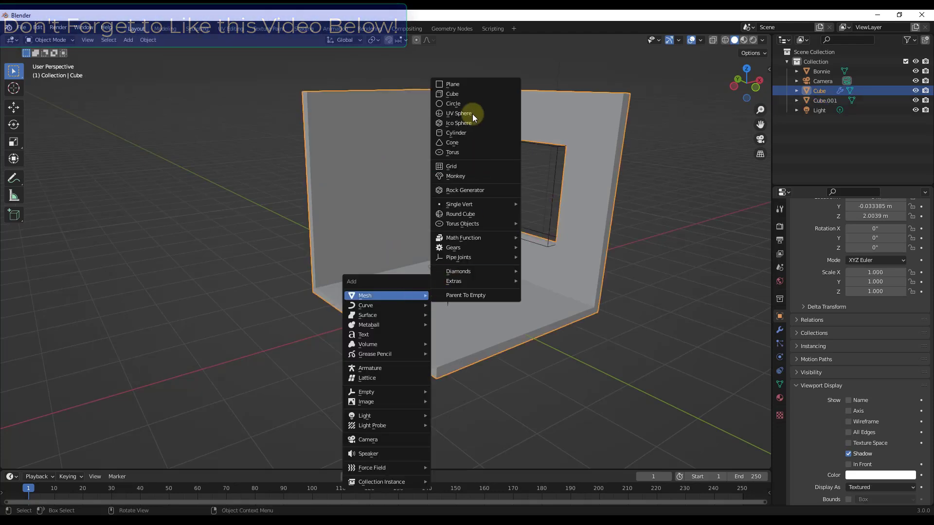
{"action": "left_click", "coordinate": [465, 94]}
{"action": "key", "text": "s"}
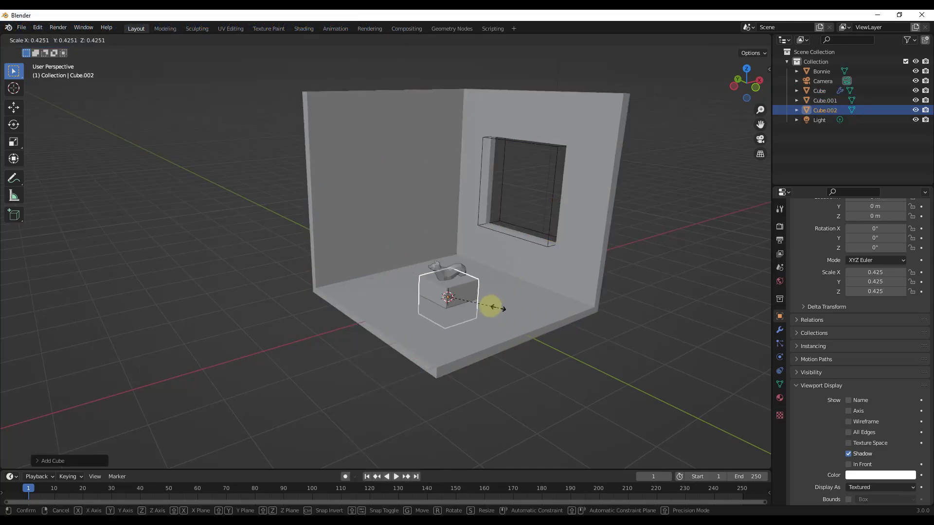
{"action": "left_click", "coordinate": [464, 297]}
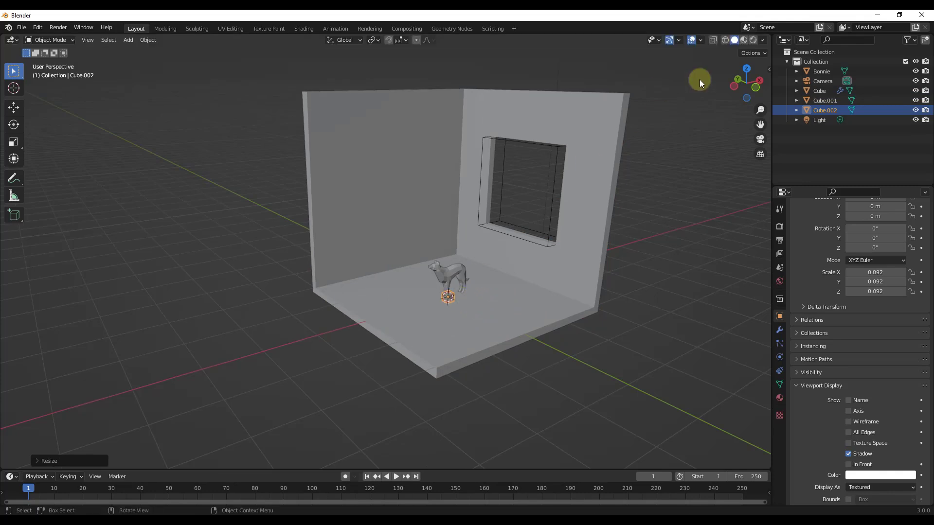
In the front view, move the small cube about 1.8 m in negative X to the open edge of the floor, raised to about Z 0.077 m
{"action": "left_click", "coordinate": [761, 87]}
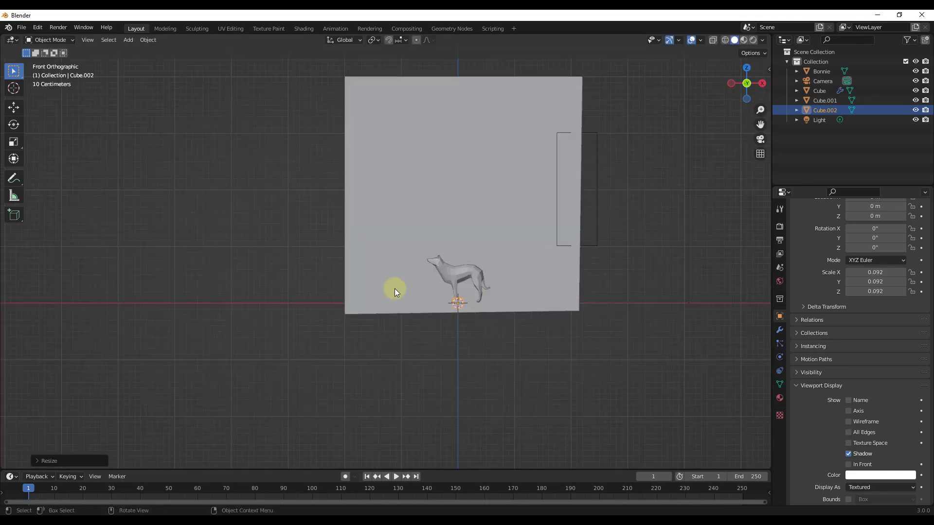
{"action": "key", "text": "g"}
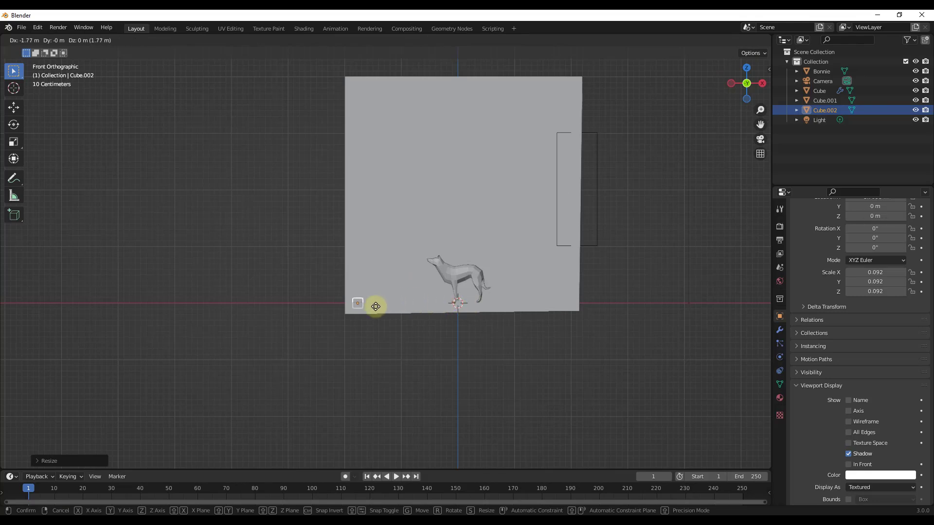
{"action": "left_click", "coordinate": [371, 300]}
{"action": "mouse_move", "coordinate": [372, 300]}
{"action": "middle_mouse_down"}
{"action": "mouse_move", "coordinate": [397, 293]}
{"action": "mouse_move", "coordinate": [369, 300]}
{"action": "middle_mouse_up"}
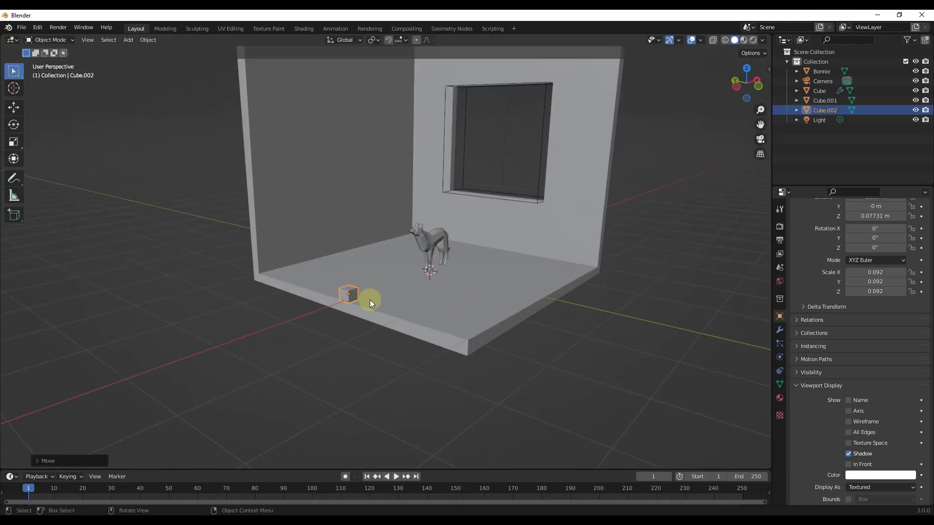
In the left view, move the small cube against the windowless wall at about Y 1.86 m and Z 0.084 m
{"action": "left_click", "coordinate": [740, 86]}
{"action": "key", "text": "g"}
{"action": "left_click", "coordinate": [372, 274]}
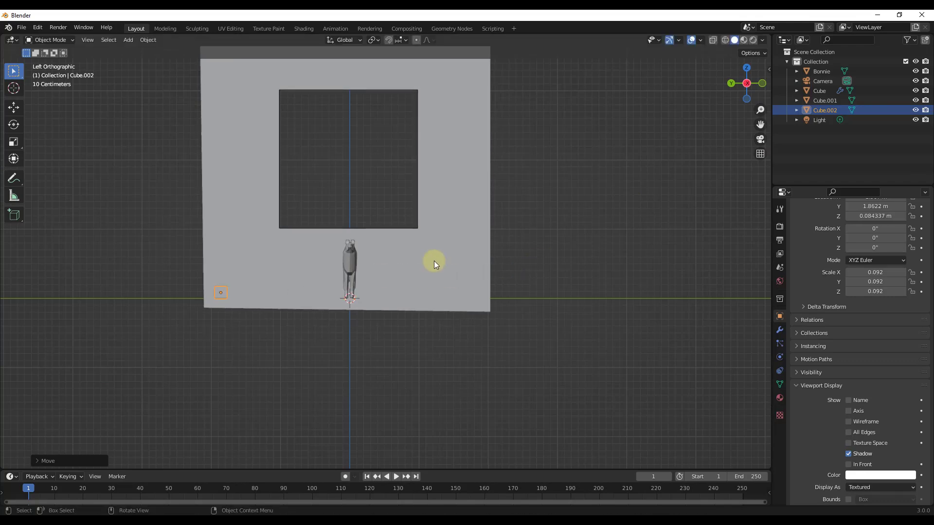
{"action": "middle_click_drag", "start_coordinate": [434, 261], "coordinate": [331, 259]}
{"action": "middle_click_drag", "start_coordinate": [352, 210], "coordinate": [353, 236], "text": "shift"}
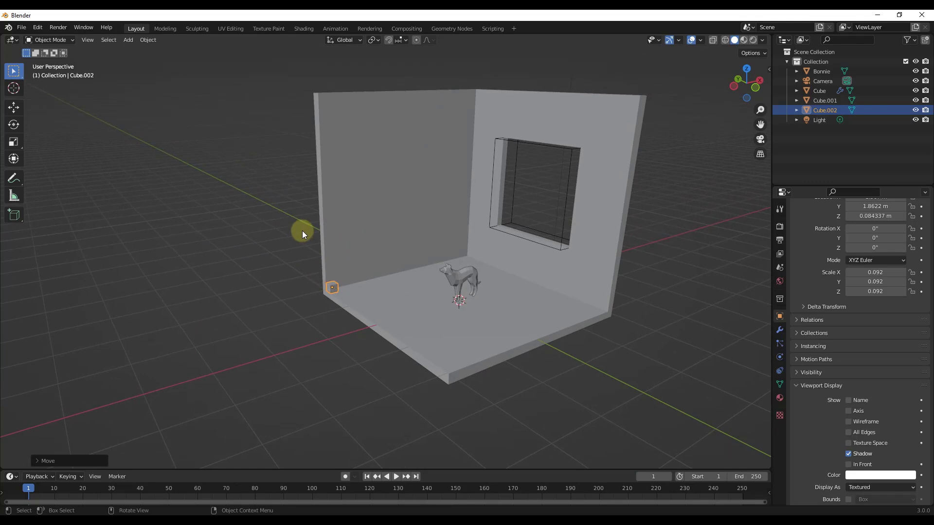
Apply the rotation and scale of the small corner cube
{"action": "left_click", "coordinate": [147, 40]}
{"action": "mouse_move", "coordinate": [169, 94]}
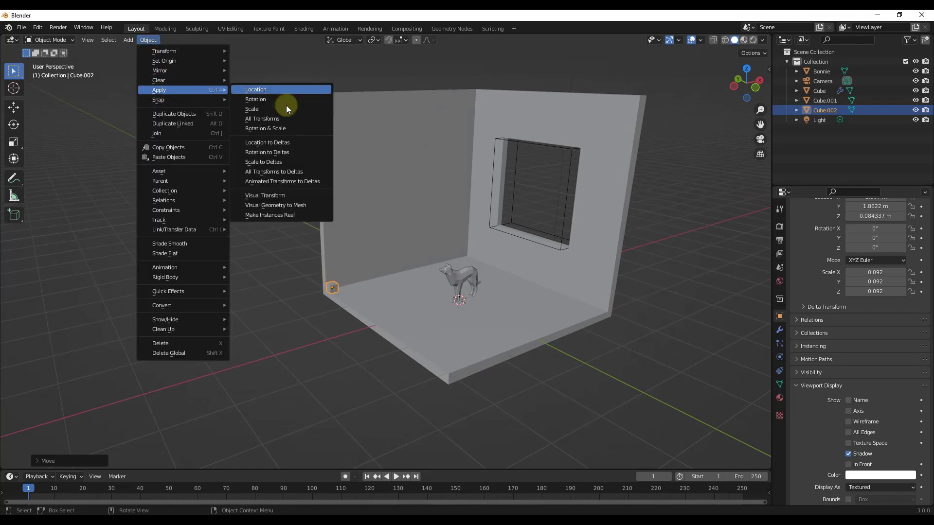
{"action": "left_click", "coordinate": [277, 129]}
In Edit Mode, raise the small cube's top vertices about 3.6 m along Z to form a tall post along the wall
{"action": "scroll", "coordinate": [337, 295], "scroll_direction": "up", "scroll_amount": 3}
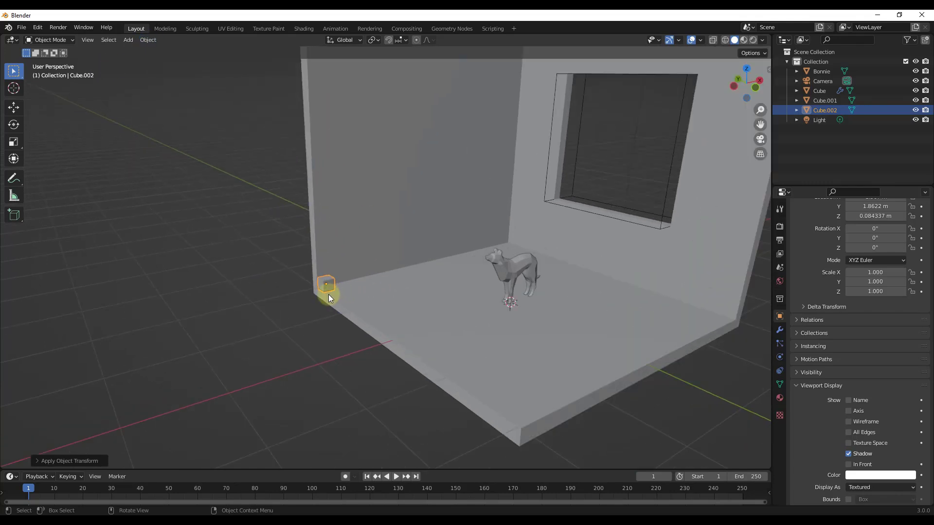
{"action": "key", "text": "Tab"}
{"action": "key", "text": "b"}
{"action": "left_click_drag", "start_coordinate": [310, 268], "coordinate": [343, 281]}
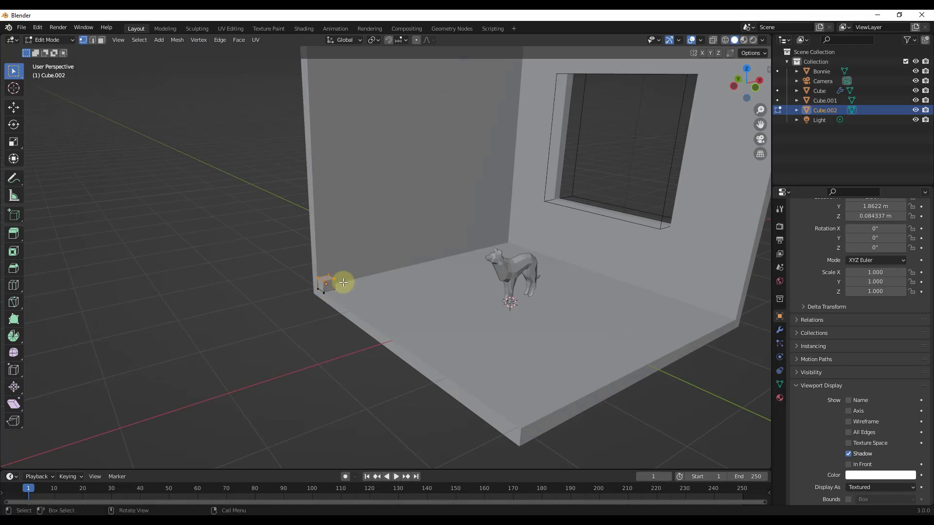
{"action": "scroll", "coordinate": [342, 281], "scroll_direction": "down", "scroll_amount": 2}
{"action": "key", "text": "g"}
{"action": "key", "text": "z"}
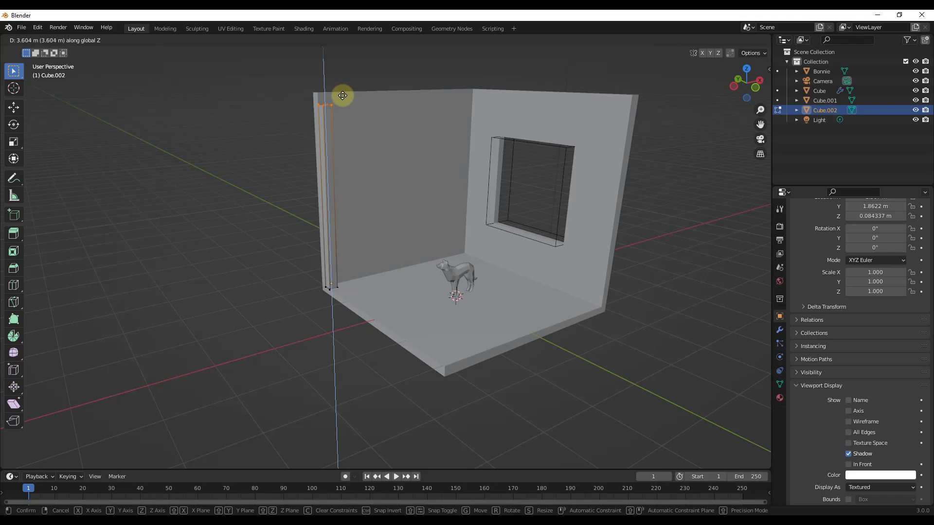
{"action": "left_click", "coordinate": [343, 96]}
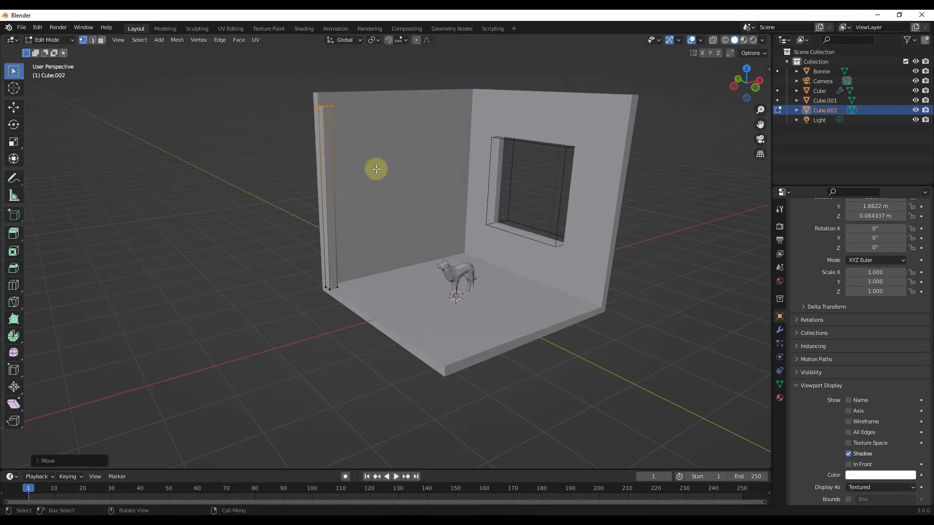
{"action": "key", "text": "Tab"}
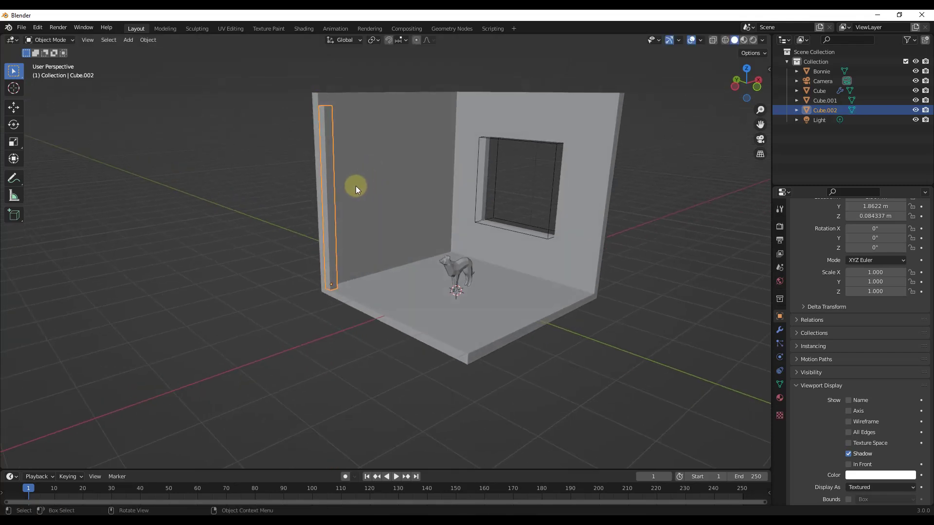
In Edit Mode, add four evenly spaced horizontal loop cuts along the height of the tall post
{"action": "scroll", "coordinate": [336, 170], "scroll_direction": "up", "scroll_amount": 2}
{"action": "scroll", "coordinate": [333, 131], "scroll_direction": "up", "scroll_amount": 1}
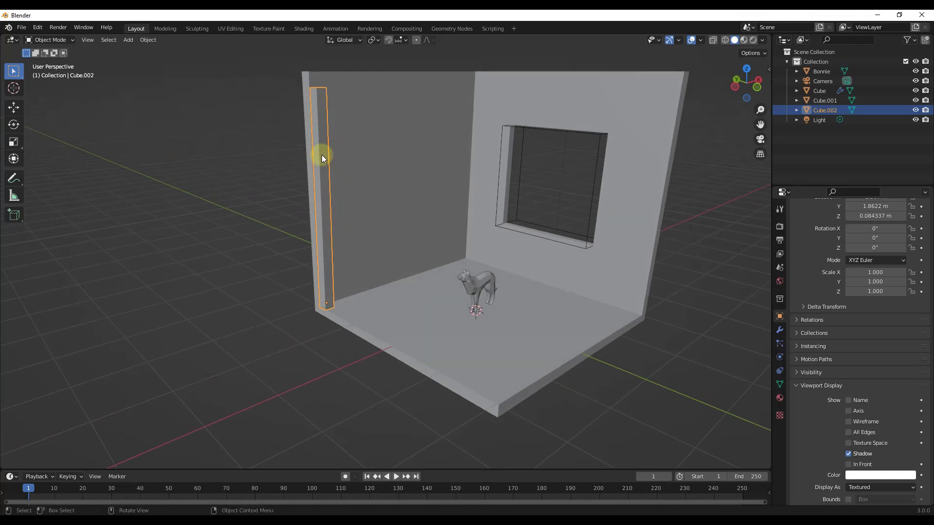
{"action": "key", "text": "Tab"}
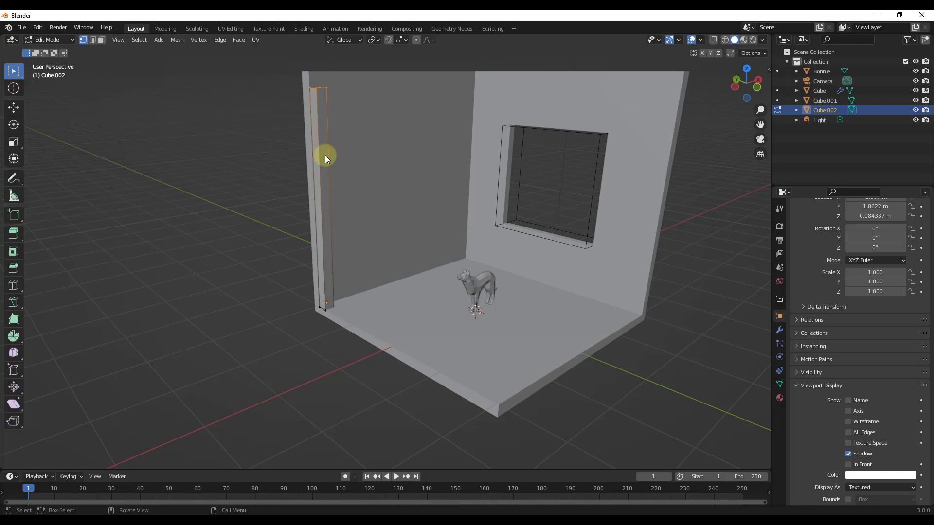
{"action": "key", "text": "ctrl+r"}
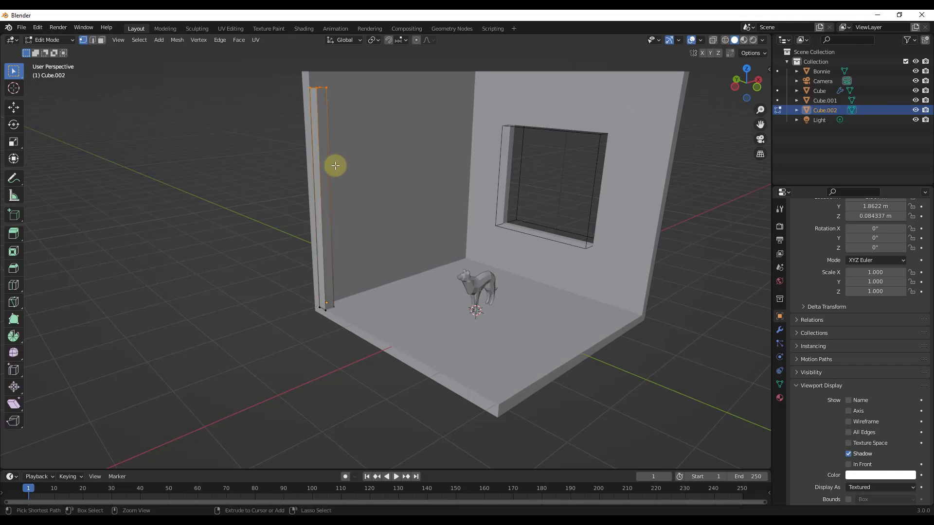
{"action": "scroll", "coordinate": [336, 167], "scroll_direction": "up", "scroll_amount": 2}
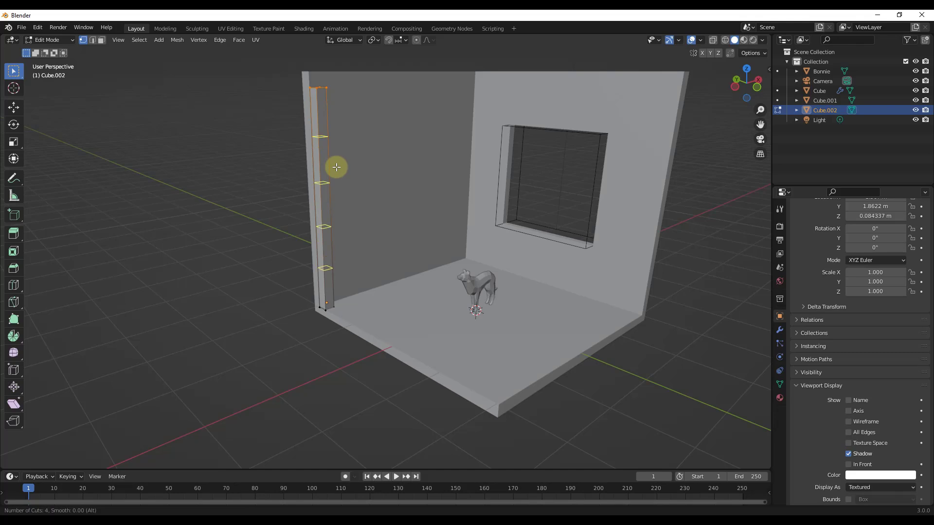
{"action": "left_click", "coordinate": [336, 167]}
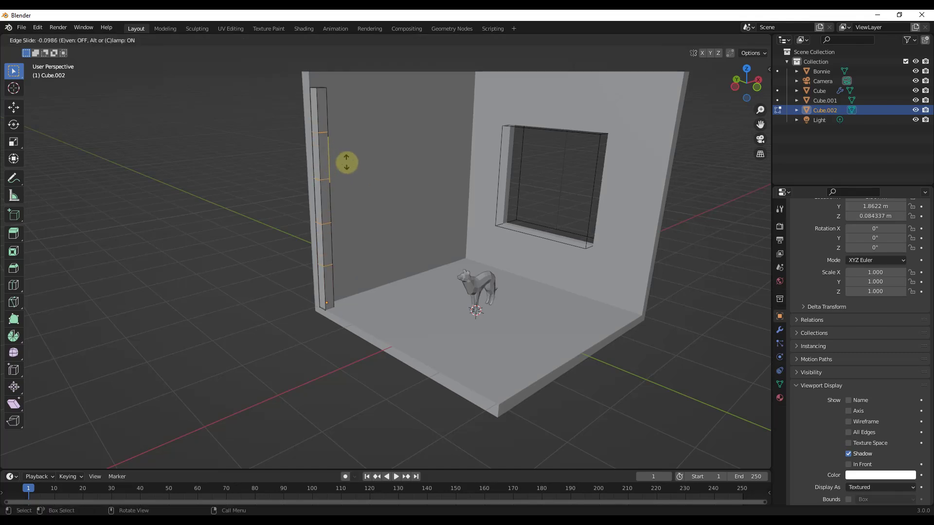
{"action": "left_click", "coordinate": [350, 171]}
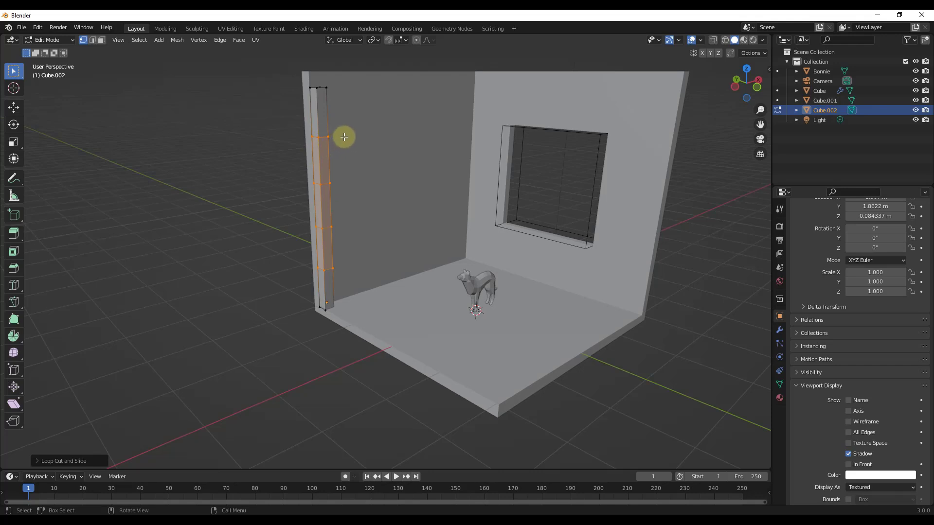
In wireframe shading, move one corner vertex of the post's uppermost loop cut about 0.07 m in negative Y
{"action": "middle_click_drag", "start_coordinate": [345, 137], "coordinate": [330, 137]}
{"action": "key", "text": "z"}
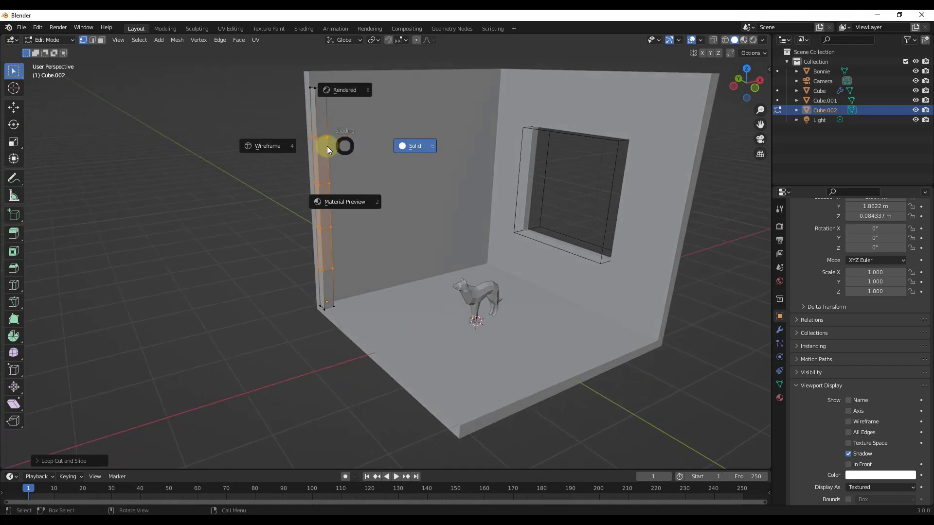
{"action": "left_click", "coordinate": [253, 145]}
{"action": "scroll", "coordinate": [317, 136], "scroll_direction": "up", "scroll_amount": 4}
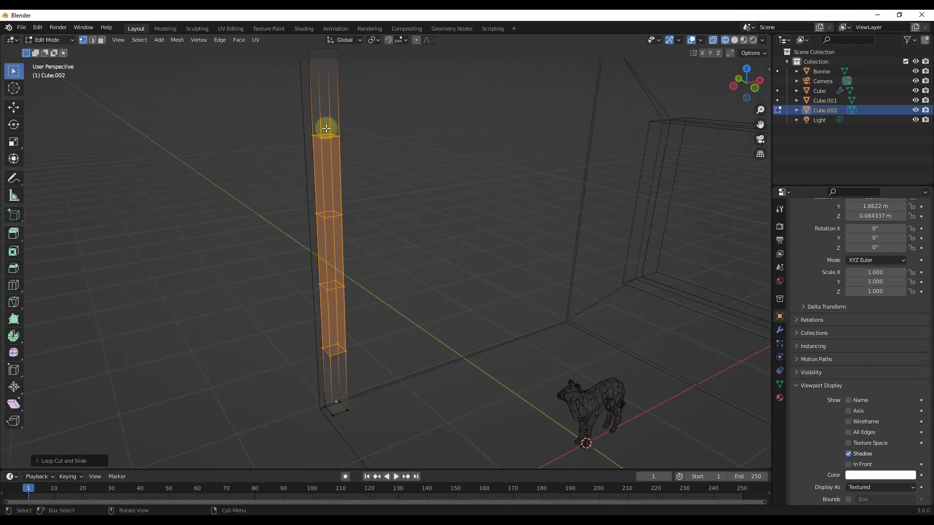
{"action": "left_click", "coordinate": [344, 139]}
{"action": "key", "text": "g"}
{"action": "key", "text": "y"}
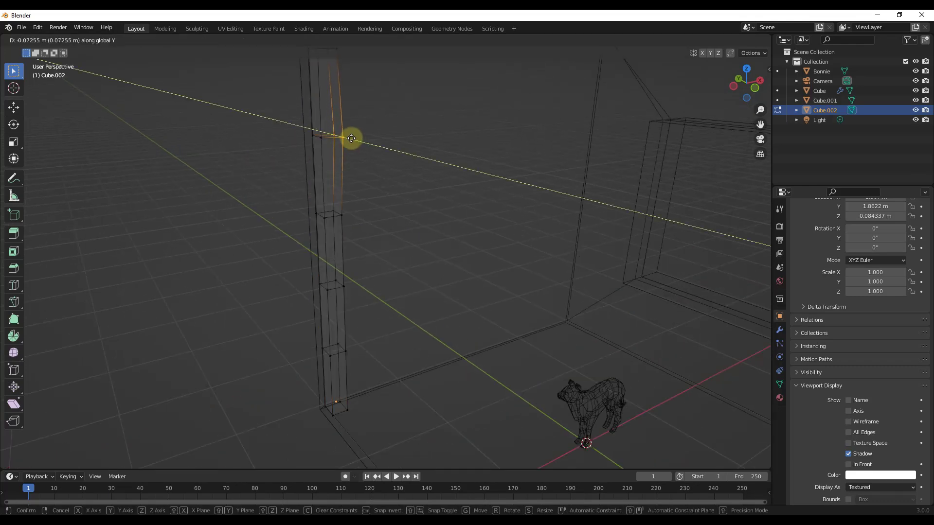
{"action": "left_click", "coordinate": [350, 137]}
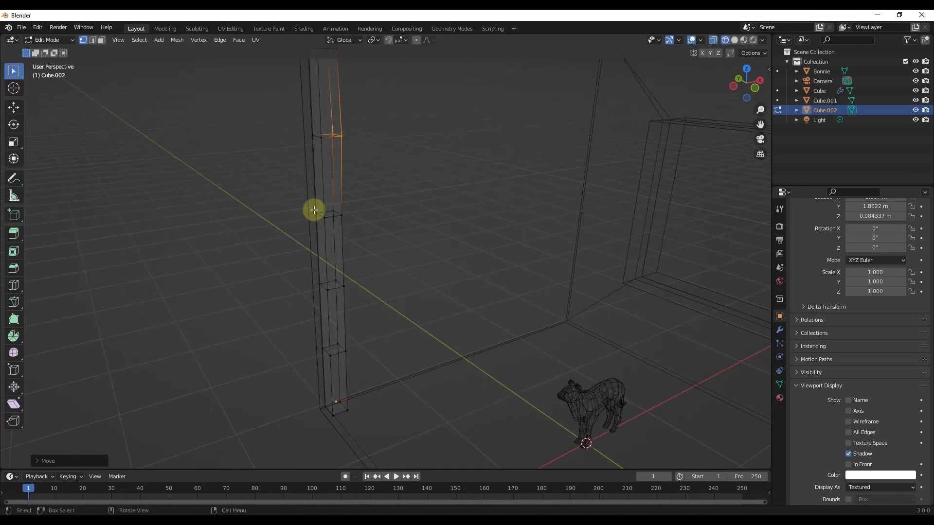
Move an outer corner vertex of the post's second loop cut from the top about 0.04 m in negative X
{"action": "left_click", "coordinate": [317, 212]}
{"action": "key", "text": "g"}
{"action": "key", "text": "x"}
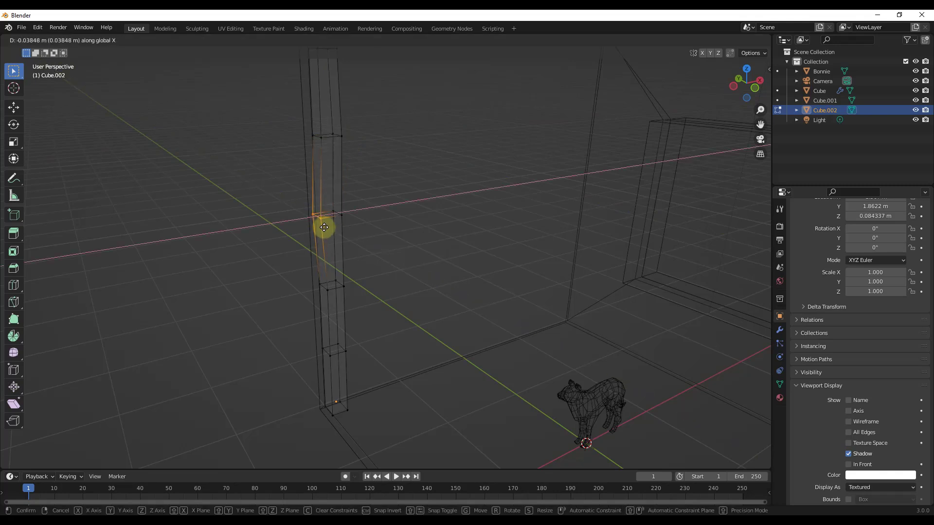
{"action": "left_click", "coordinate": [326, 227]}
Scale the post's third loop cut up slightly and rotate its lowest loop cut slightly about Z
{"action": "left_click_drag", "start_coordinate": [298, 275], "coordinate": [370, 299]}
{"action": "key", "text": "s"}
{"action": "left_click", "coordinate": [378, 301]}
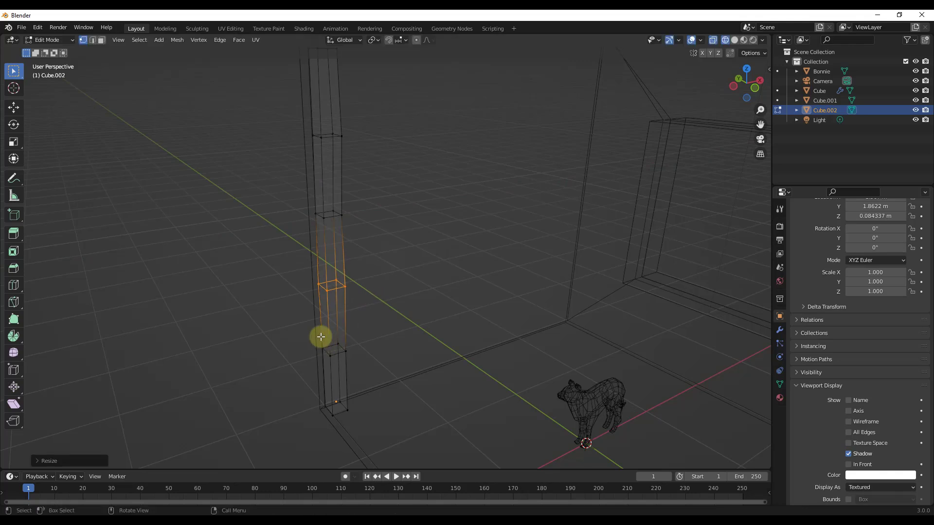
{"action": "left_click_drag", "start_coordinate": [323, 333], "coordinate": [375, 364]}
{"action": "key", "text": "r"}
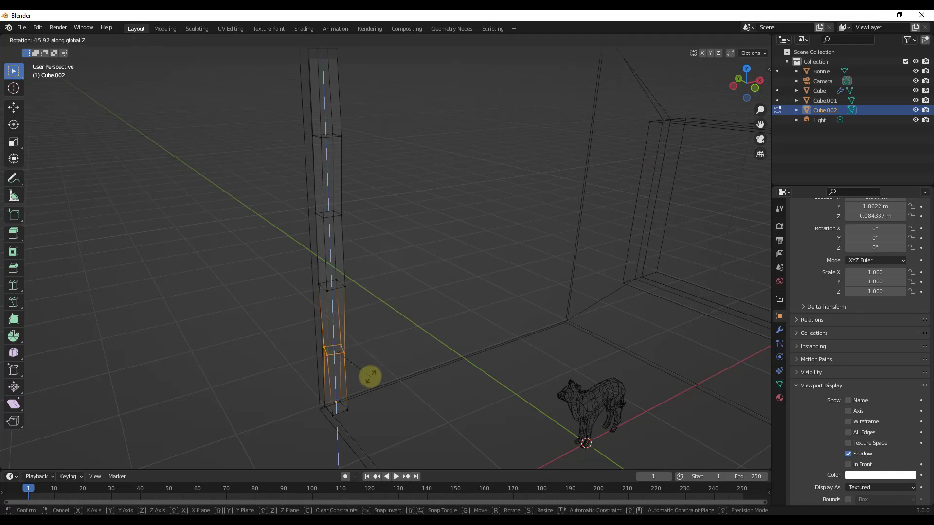
{"action": "left_click", "coordinate": [375, 370]}
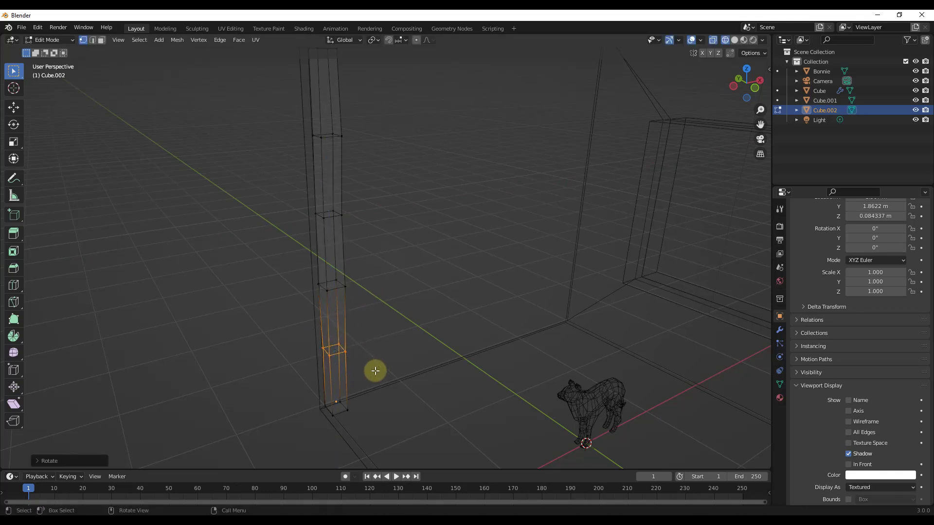
Shift a bottom corner vertex of the post slightly outward and a top corner vertex about 0.1 m in negative Y
{"action": "left_click", "coordinate": [346, 417]}
{"action": "key", "text": "g"}
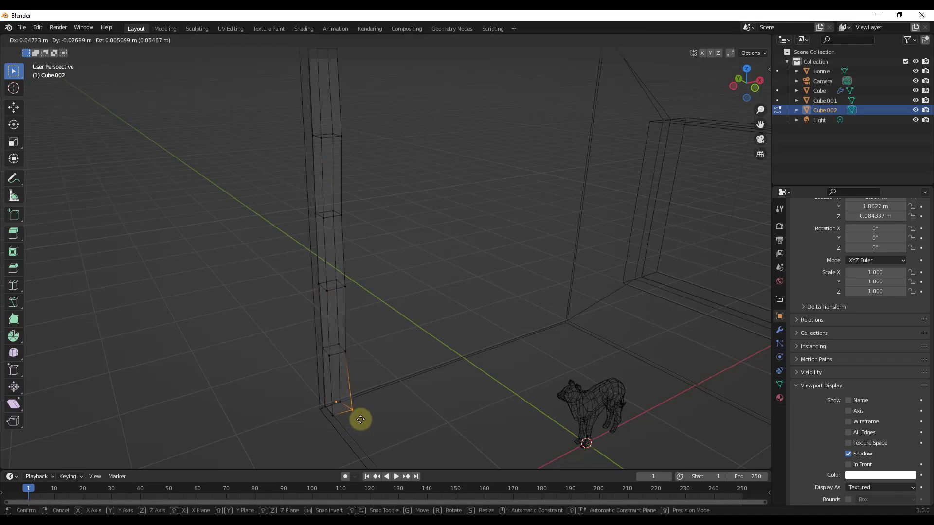
{"action": "left_click", "coordinate": [354, 401]}
{"action": "scroll", "coordinate": [354, 402], "scroll_direction": "down", "scroll_amount": 2}
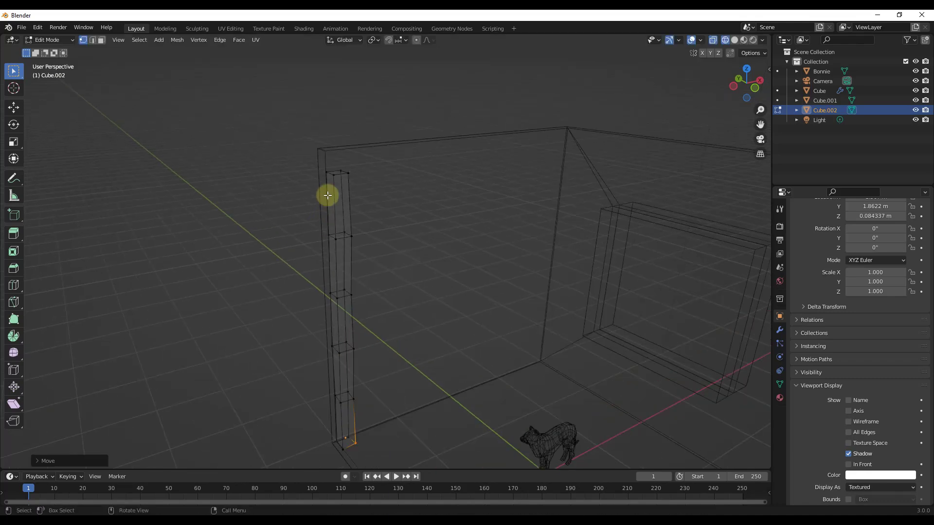
{"action": "left_click", "coordinate": [343, 170]}
{"action": "key", "text": "g"}
{"action": "key", "text": "y"}
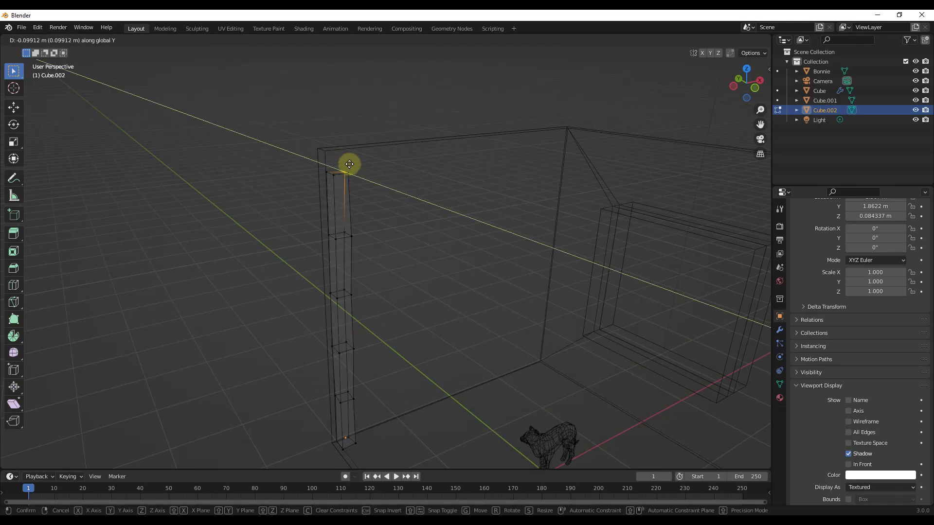
{"action": "left_click", "coordinate": [348, 164]}
{"action": "key", "text": "Tab"}
{"action": "key", "text": "space"}
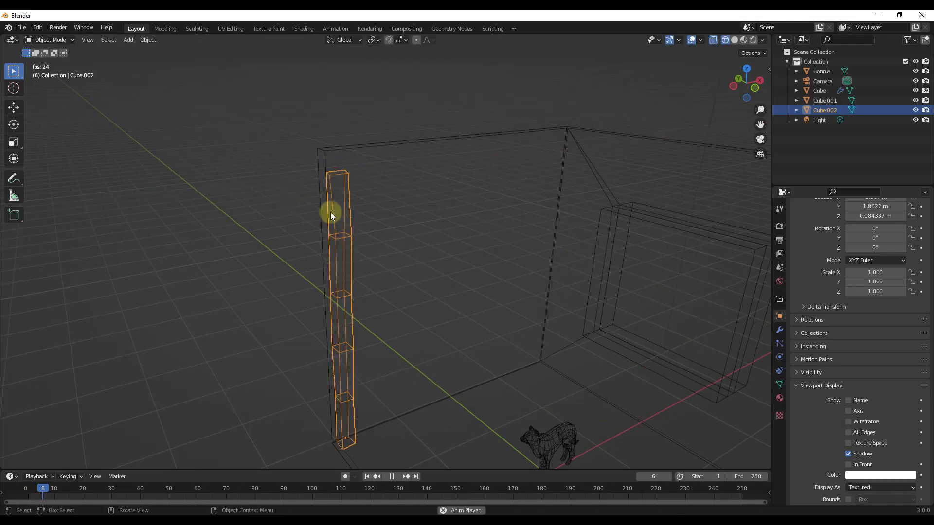
In solid shading, move the post's front top corner vertex about 0.06 m horizontally, keeping its height locked
{"action": "mouse_move", "coordinate": [364, 168]}
{"action": "middle_mouse_down"}
{"action": "mouse_move", "coordinate": [355, 252]}
{"action": "mouse_move", "coordinate": [442, 254]}
{"action": "mouse_move", "coordinate": [421, 220]}
{"action": "mouse_move", "coordinate": [362, 236]}
{"action": "mouse_move", "coordinate": [406, 248]}
{"action": "mouse_move", "coordinate": [398, 250]}
{"action": "mouse_move", "coordinate": [346, 188]}
{"action": "mouse_move", "coordinate": [350, 202]}
{"action": "mouse_move", "coordinate": [349, 171]}
{"action": "middle_mouse_up"}
{"action": "key", "text": "z"}
{"action": "left_click", "coordinate": [513, 313]}
{"action": "scroll", "coordinate": [349, 185], "scroll_direction": "up", "scroll_amount": 3}
{"action": "left_click", "coordinate": [349, 183]}
{"action": "left_click", "coordinate": [351, 182]}
{"action": "key", "text": "Tab"}
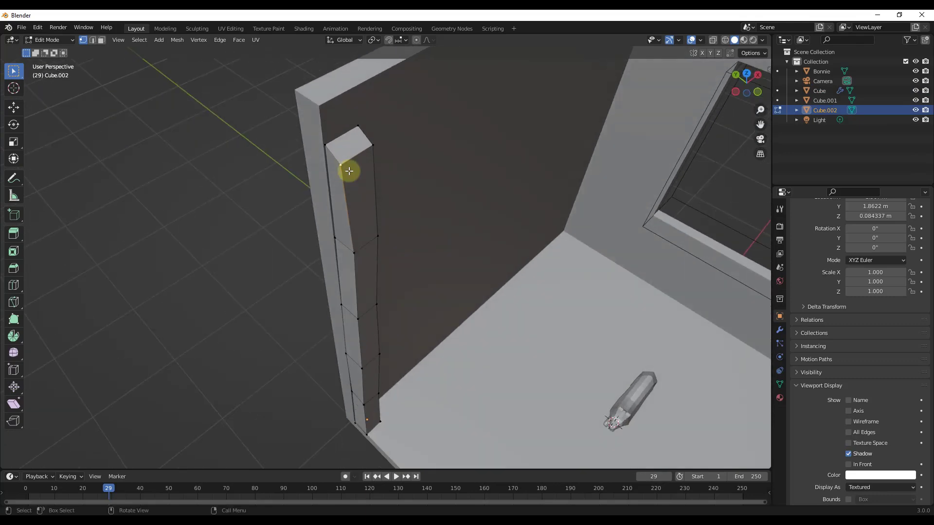
{"action": "key", "text": "g"}
{"action": "key", "text": "shift+z"}
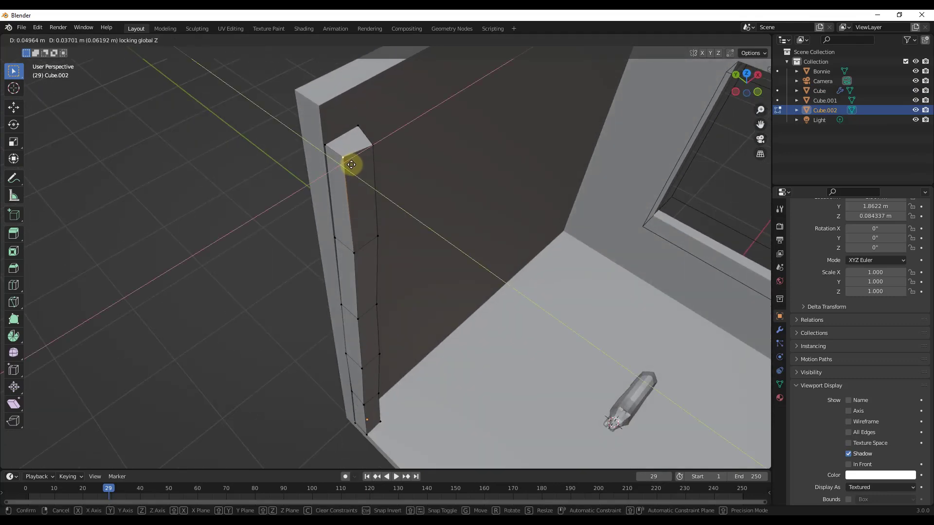
{"action": "left_click", "coordinate": [351, 165]}
{"action": "key", "text": "Tab"}
Duplicate the post beside the original and rotate the copy 90° about the Y axis to lie horizontally
{"action": "scroll", "coordinate": [346, 168], "scroll_direction": "down", "scroll_amount": 6}
{"action": "middle_click_drag", "start_coordinate": [389, 185], "coordinate": [371, 267]}
{"action": "key", "text": "shift+d"}
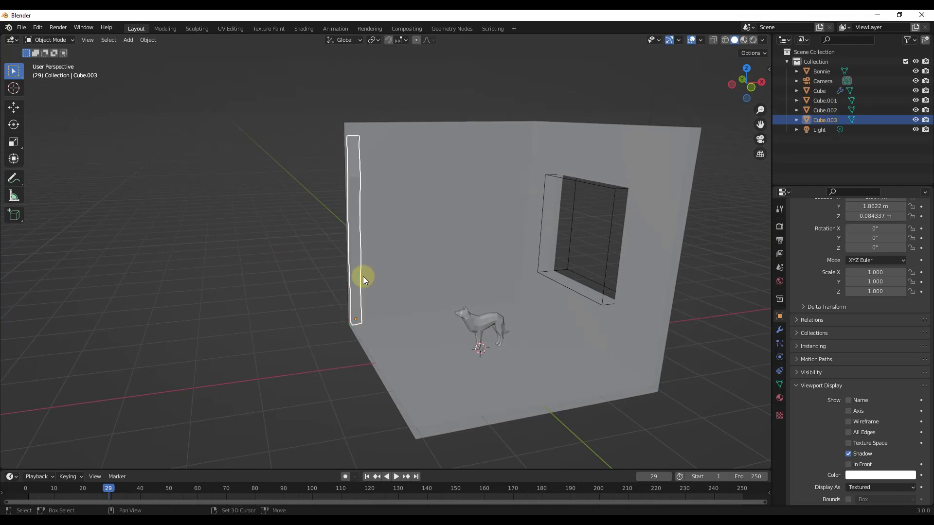
{"action": "left_click", "coordinate": [378, 276]}
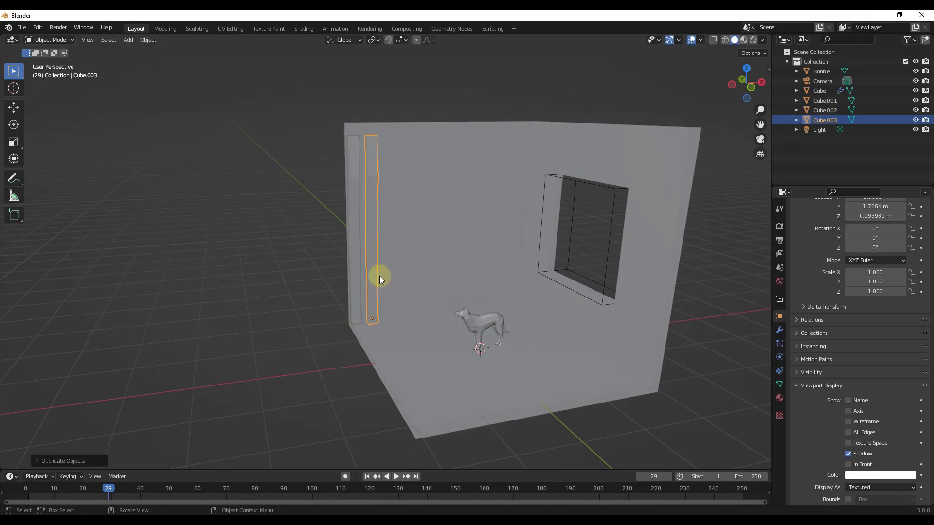
{"action": "key", "text": "r"}
{"action": "key", "text": "x"}
{"action": "key", "text": "y"}
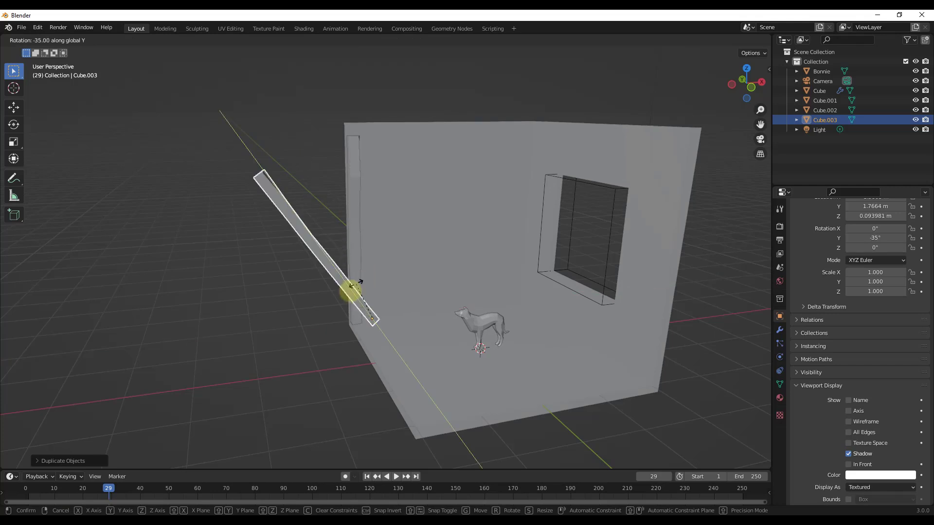
{"action": "type", "text": "90"}
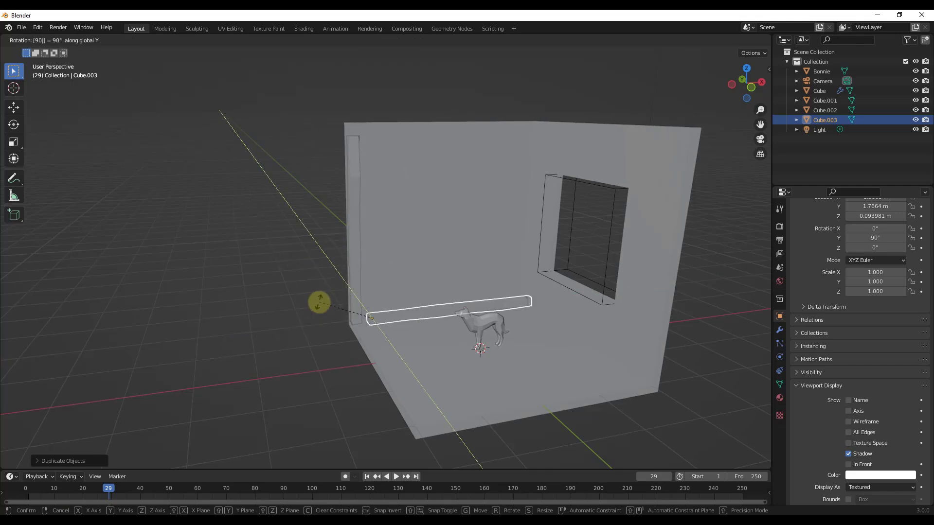
{"action": "key", "text": "Return"}
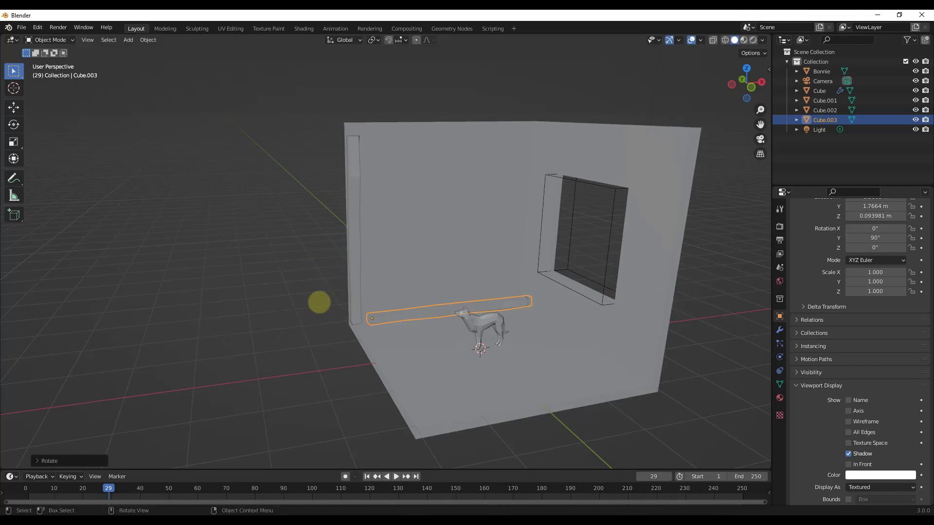
In the front view, raise the horizontal beam to the top of the windowless wall at about Z 3.9 m
{"action": "left_click", "coordinate": [752, 87]}
{"action": "key", "text": "g"}
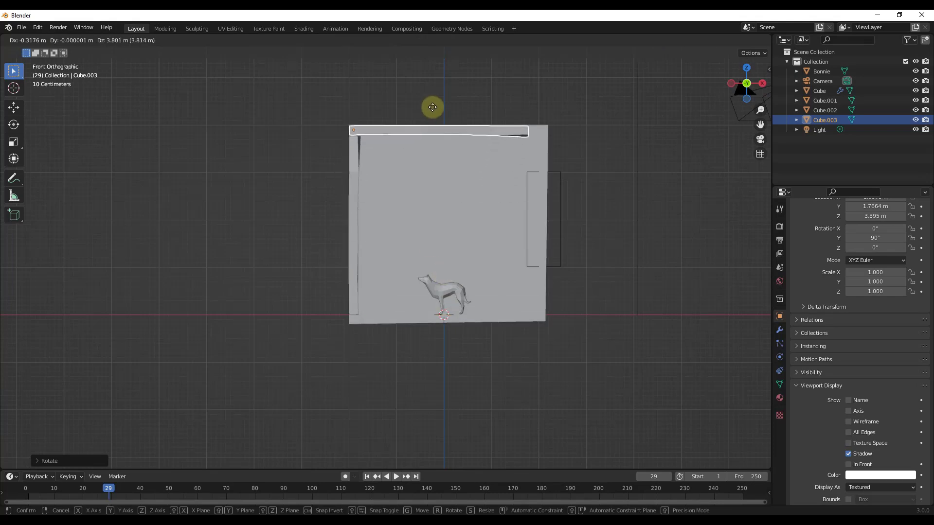
{"action": "left_click", "coordinate": [409, 132]}
Rotate the horizontal beam about 91° around the global X axis so another side faces the room
{"action": "middle_click_drag", "start_coordinate": [408, 132], "coordinate": [453, 142]}
{"action": "key", "text": "r"}
{"action": "key", "text": "z"}
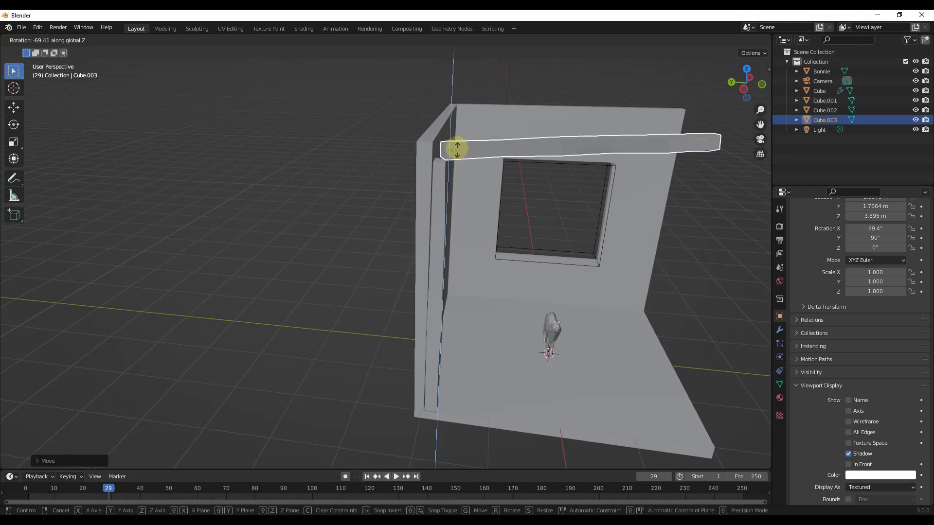
{"action": "key", "text": "x"}
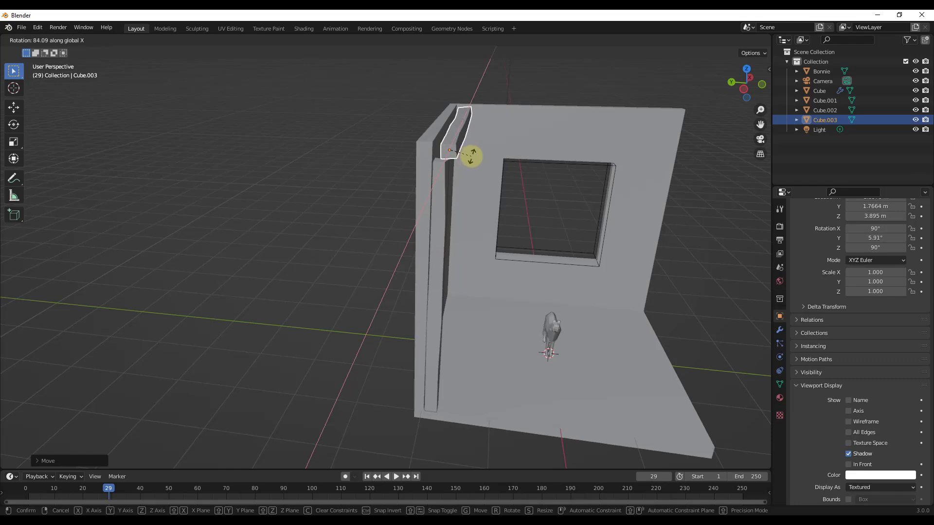
{"action": "left_click", "coordinate": [472, 159]}
In the left view, move the beam against the windowless wall above the post, at about Y 1.87 m and Z 3.92 m
{"action": "middle_click_drag", "start_coordinate": [472, 160], "coordinate": [330, 154]}
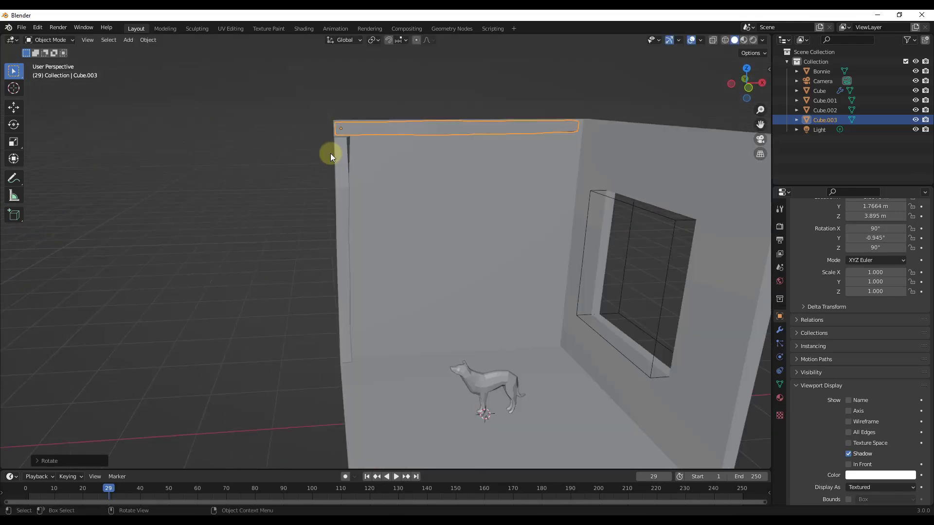
{"action": "middle_click_drag", "start_coordinate": [400, 132], "coordinate": [427, 137]}
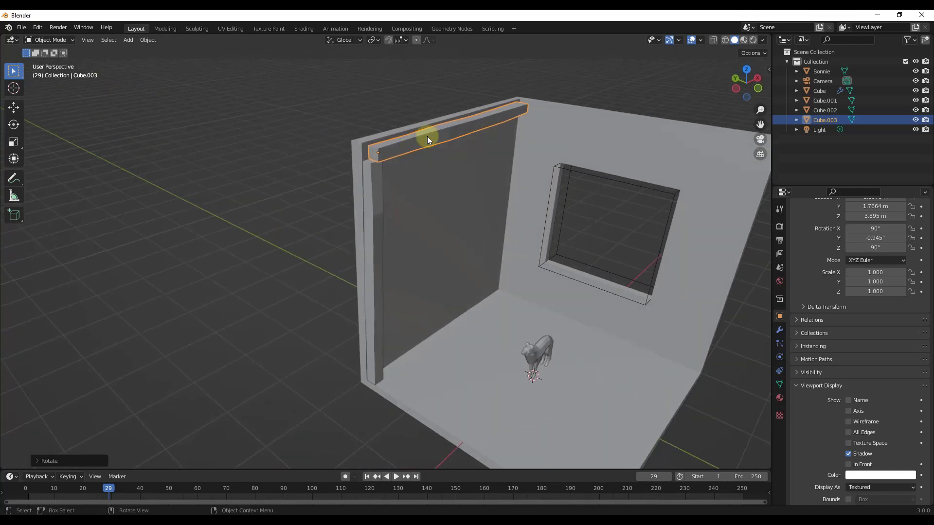
{"action": "left_click", "coordinate": [732, 85]}
{"action": "key", "text": "g"}
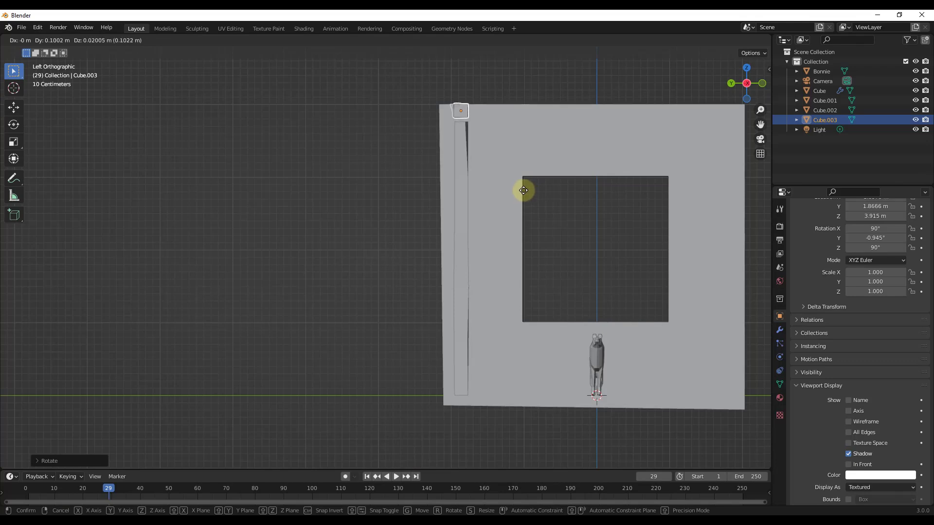
{"action": "left_click", "coordinate": [523, 190]}
{"action": "middle_click_drag", "start_coordinate": [524, 190], "coordinate": [428, 209]}
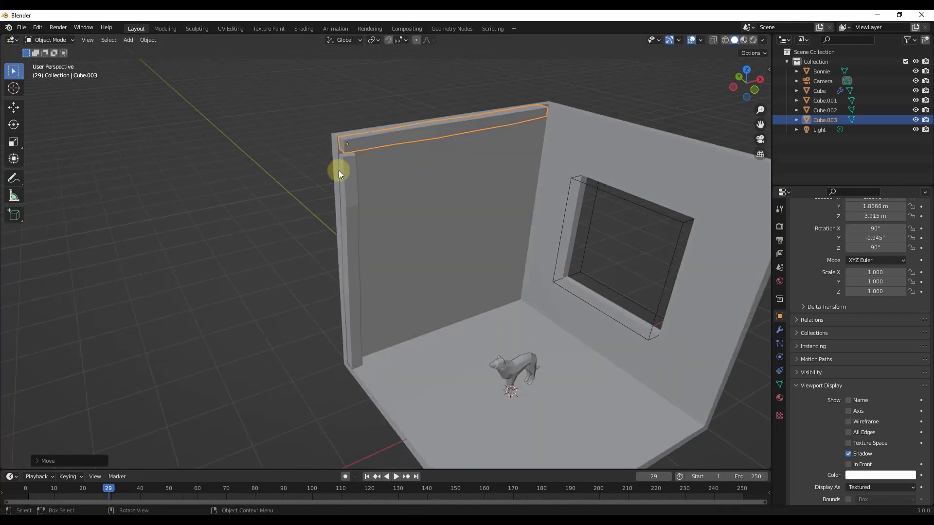
In Edit Mode, raise the post's top vertices along Z to meet the underside of the beam
{"action": "left_click", "coordinate": [346, 166]}
{"action": "key", "text": "Tab"}
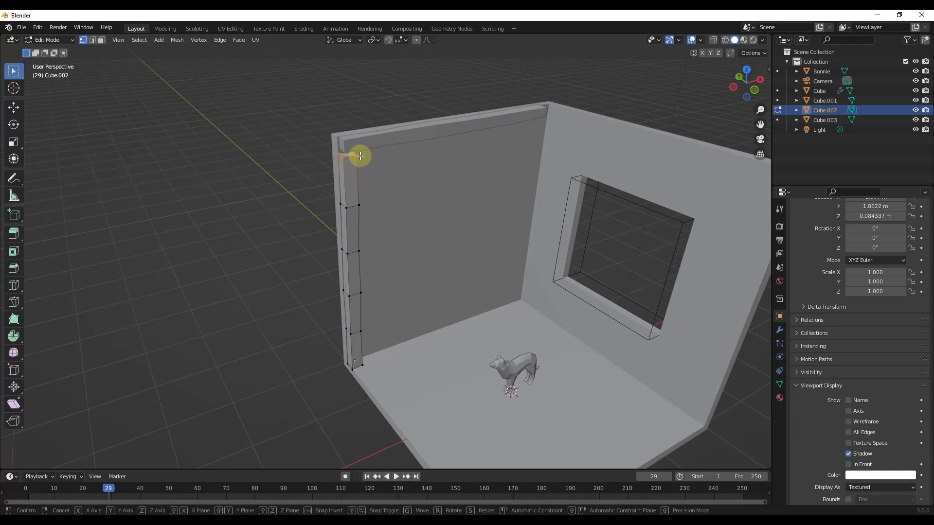
{"action": "key", "text": "g"}
{"action": "key", "text": "z"}
{"action": "left_click", "coordinate": [361, 151]}
{"action": "key", "text": "Tab"}
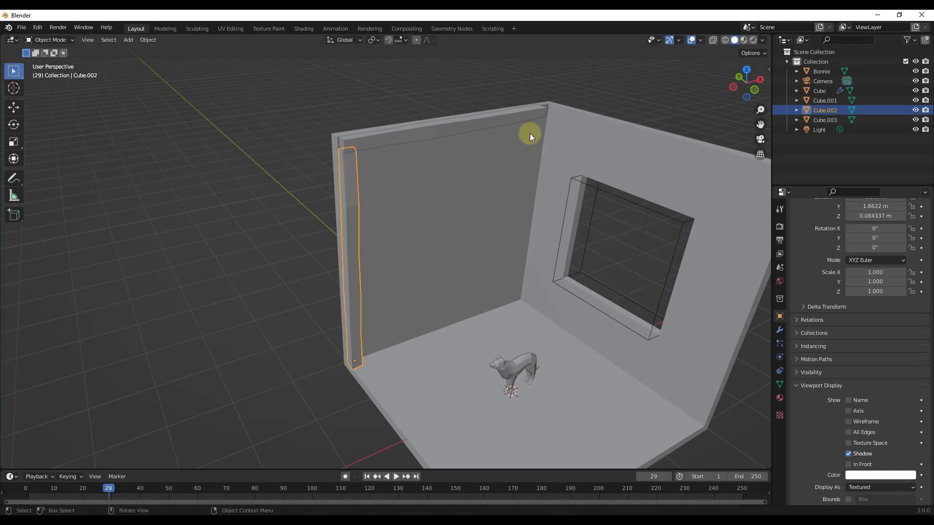
Duplicate the post on the windowless wall and move the copy about 3.75 m along X into the room corner
{"action": "middle_click_drag", "start_coordinate": [530, 134], "coordinate": [521, 127]}
{"action": "key", "text": "shift+d"}
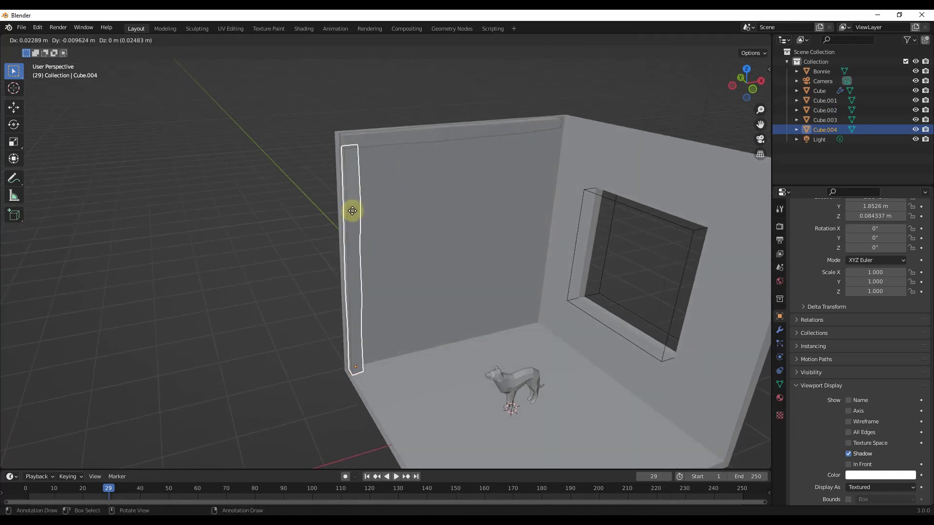
{"action": "key", "text": "x"}
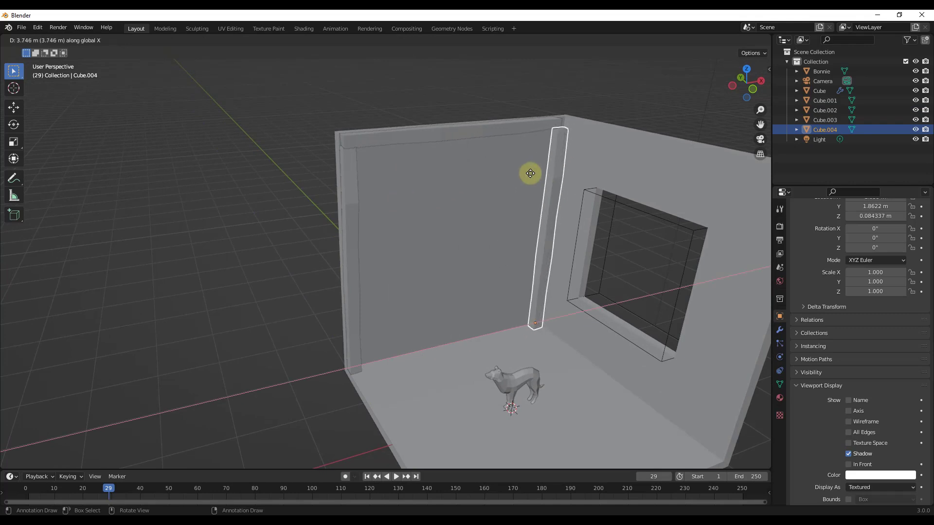
{"action": "left_click", "coordinate": [532, 174]}
Rotate the corner post 180° around the global Z axis
{"action": "key", "text": "r"}
{"action": "key", "text": "z"}
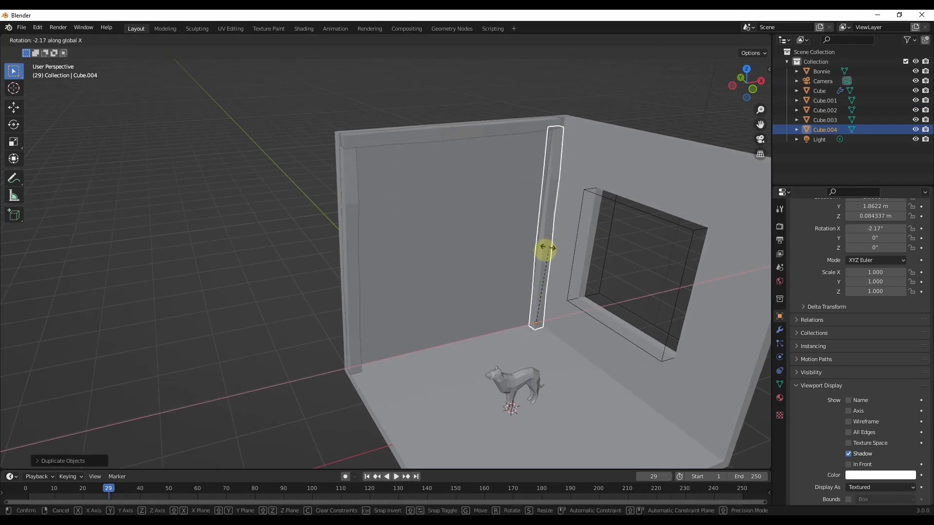
{"action": "key", "text": "y"}
{"action": "key", "text": "z"}
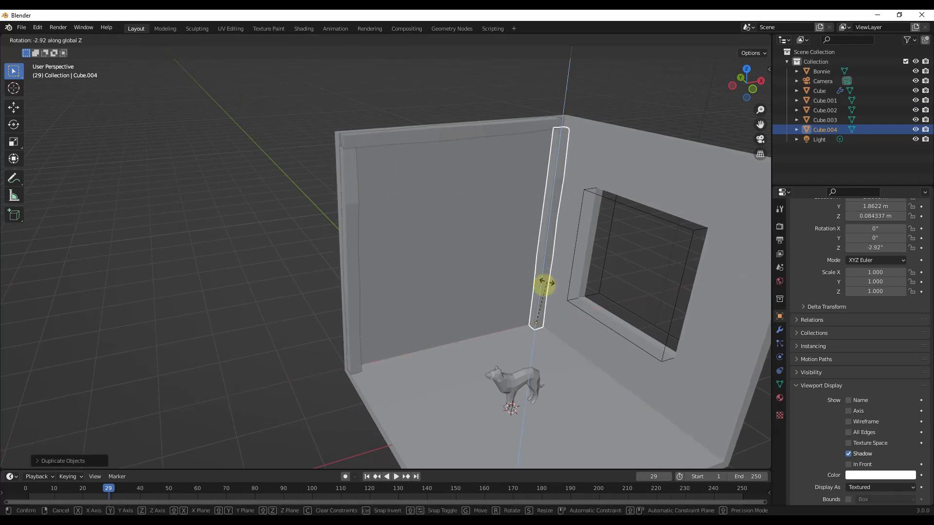
{"action": "type", "text": "180"}
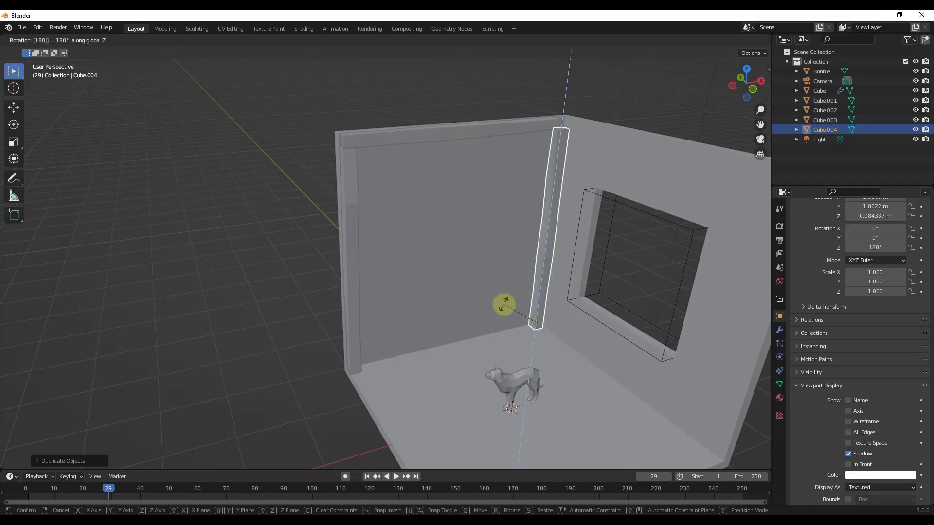
{"action": "key", "text": "Return"}
Duplicate the top beam, rotate the copy 90° around Z and, in the top view, place it along the window wall at about Y -1.70 m
{"action": "middle_click_drag", "start_coordinate": [567, 137], "coordinate": [479, 161]}
{"action": "left_click", "coordinate": [476, 162]}
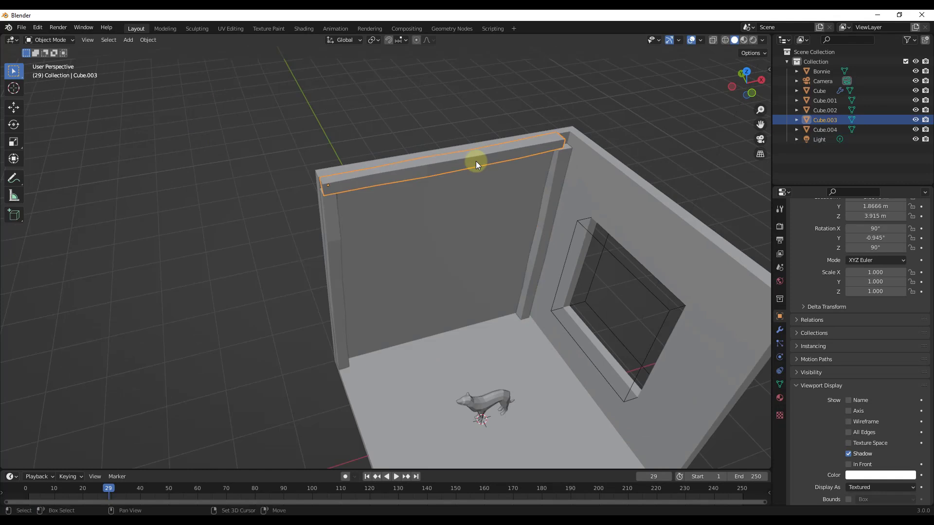
{"action": "key", "text": "shift+d"}
{"action": "type", "text": "rz90"}
{"action": "key", "text": "Return"}
{"action": "key", "text": "KP_7"}
{"action": "key", "text": "g"}
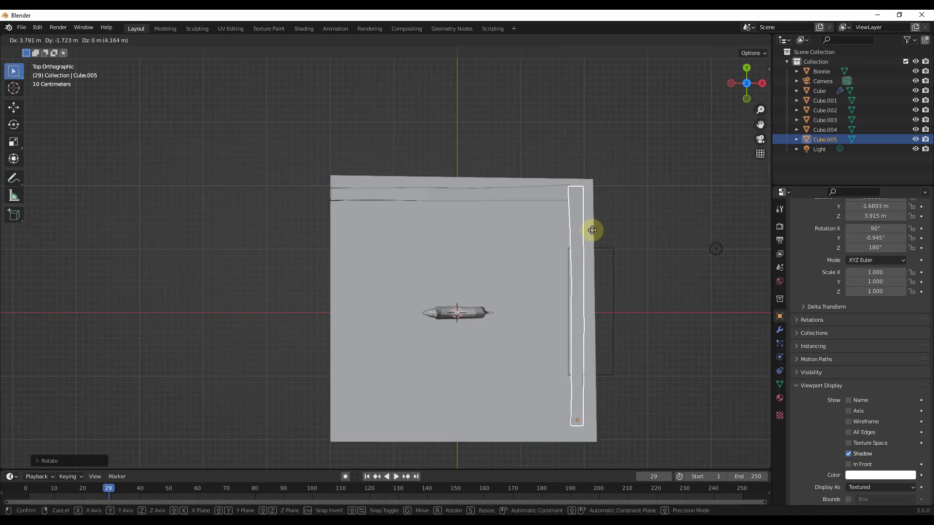
{"action": "left_click", "coordinate": [594, 234]}
In Edit Mode, shift the window-wall beam's edge loop near the room corner slightly along negative X to make the beam irregular
{"action": "middle_click_drag", "start_coordinate": [544, 234], "coordinate": [513, 255]}
{"action": "key", "text": "Tab"}
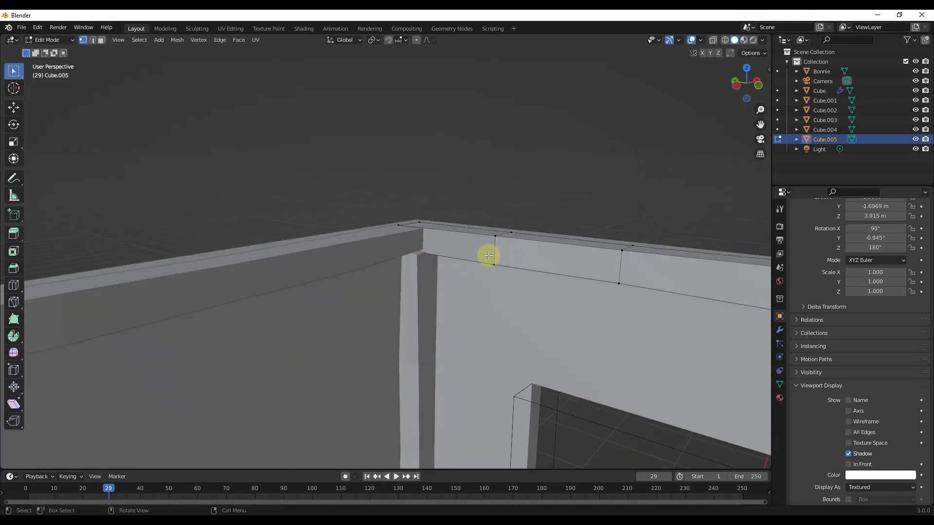
{"action": "left_click", "coordinate": [502, 272], "text": "alt"}
{"action": "key", "text": "g"}
{"action": "key", "text": "x"}
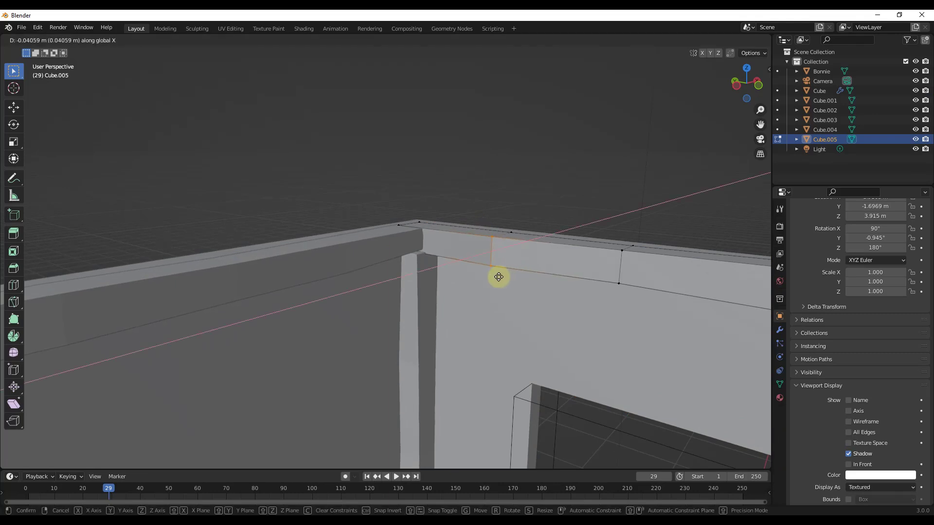
{"action": "left_click", "coordinate": [502, 274]}
{"action": "key", "text": "Tab"}
{"action": "scroll", "coordinate": [484, 194], "scroll_direction": "down", "scroll_amount": 6}
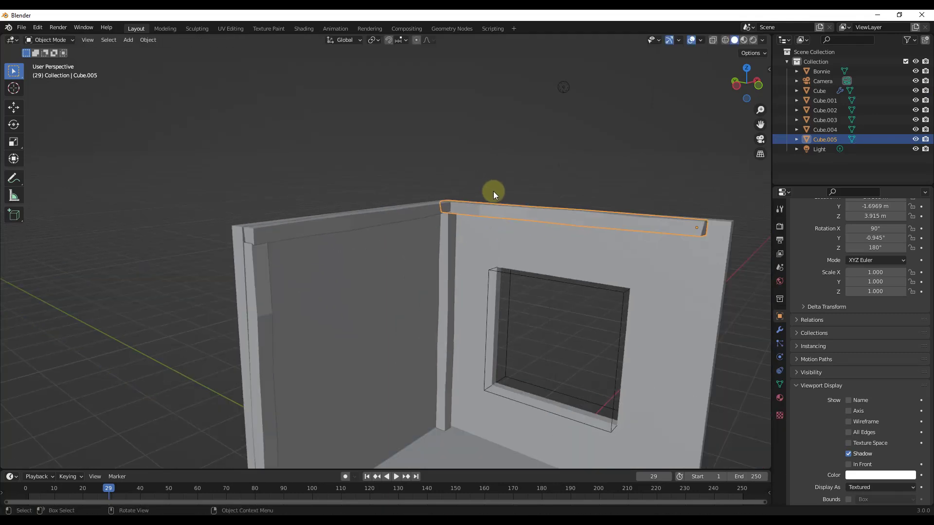
Duplicate the corner post and move the copy along Y to the open end of the window wall, at about Y -1.94 m
{"action": "middle_click_drag", "start_coordinate": [625, 224], "coordinate": [466, 232]}
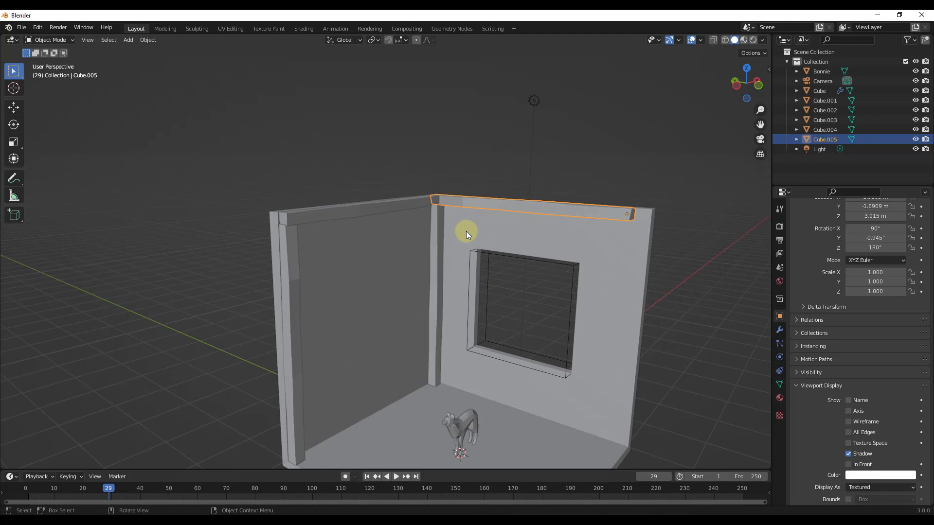
{"action": "left_click", "coordinate": [437, 236]}
{"action": "key", "text": "shift+d"}
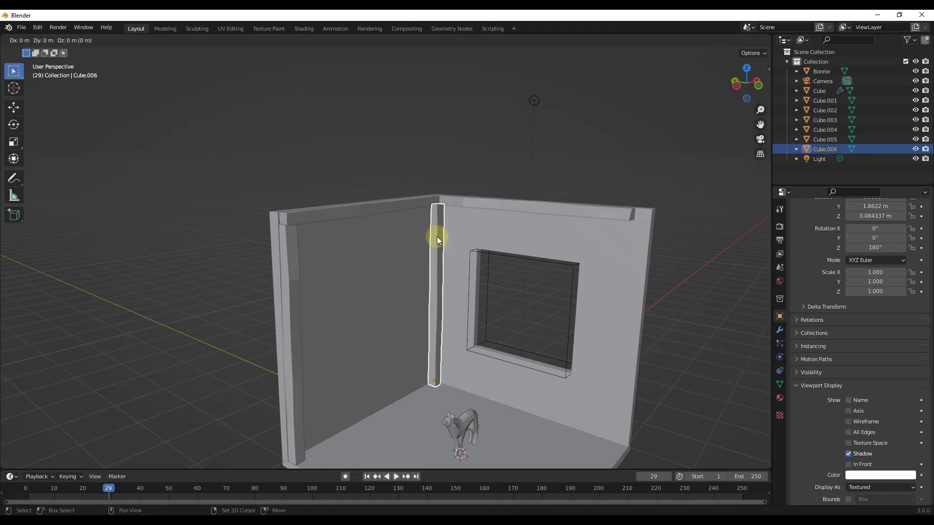
{"action": "key", "text": "y"}
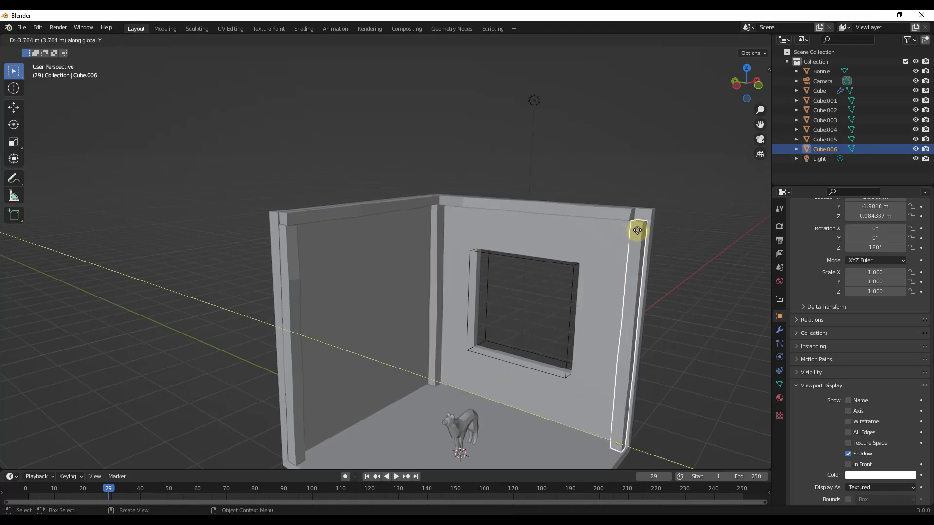
{"action": "left_click", "coordinate": [661, 220]}
In Edit Mode, extend the open end of the window-wall beam about 0.19 m along negative Y over the end post
{"action": "scroll", "coordinate": [661, 222], "scroll_direction": "up", "scroll_amount": 5}
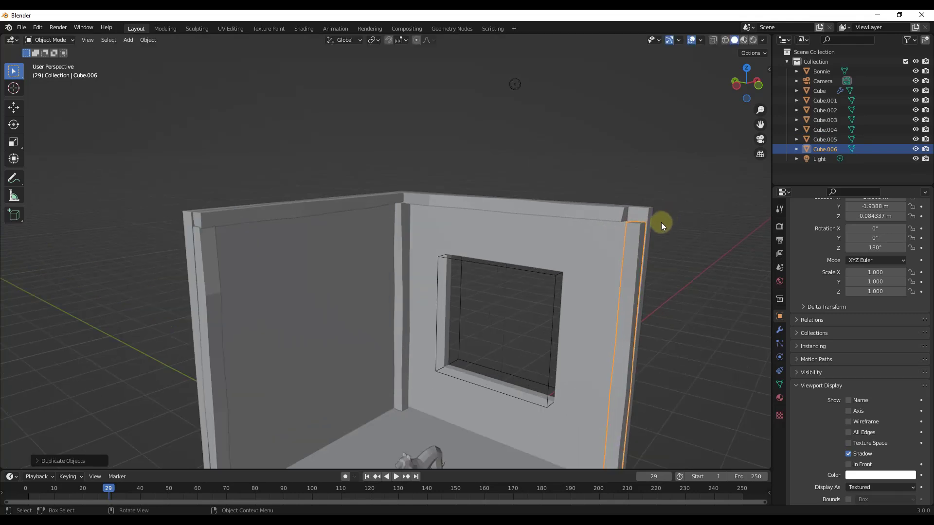
{"action": "left_click", "coordinate": [600, 209]}
{"action": "key", "text": "Tab"}
{"action": "left_click_drag", "start_coordinate": [594, 187], "coordinate": [627, 220]}
{"action": "key", "text": "g"}
{"action": "key", "text": "y"}
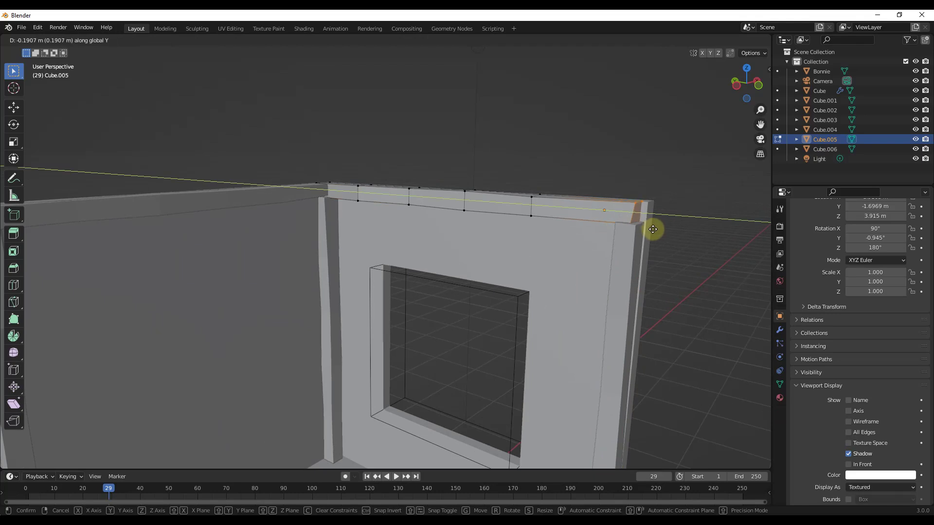
{"action": "left_click", "coordinate": [656, 231]}
{"action": "key", "text": "Tab"}
{"action": "scroll", "coordinate": [662, 214], "scroll_direction": "down", "scroll_amount": 8}
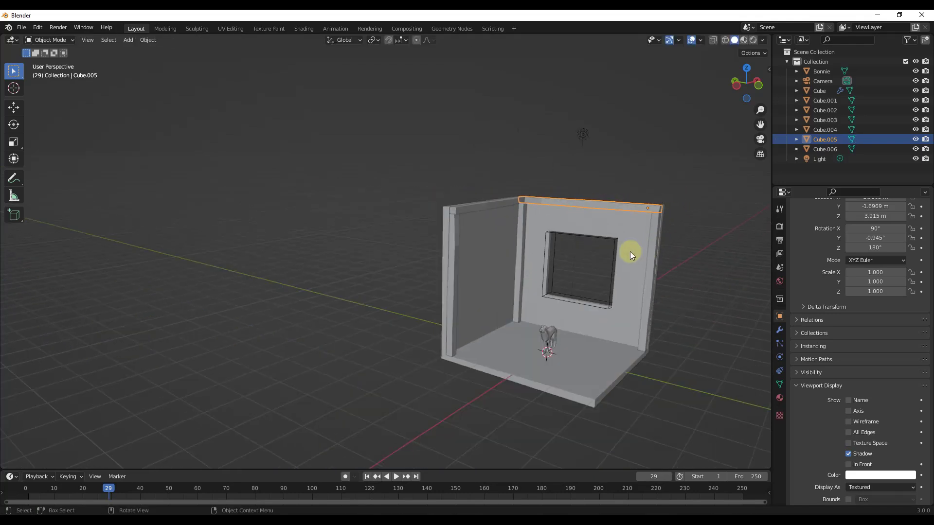
Review the posts and beams on both walls by selecting them one after another
{"action": "scroll", "coordinate": [489, 309], "scroll_direction": "up", "scroll_amount": 2}
{"action": "left_click", "coordinate": [430, 218]}
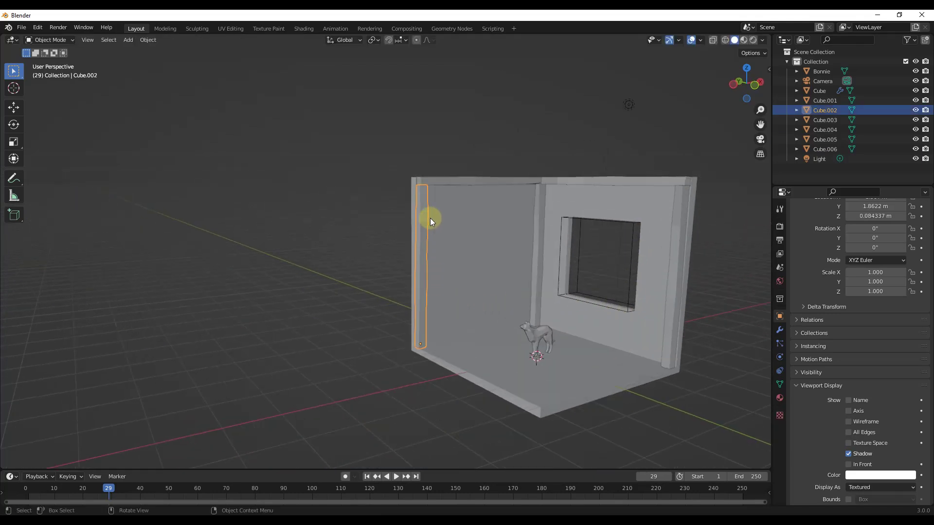
{"action": "left_click", "coordinate": [446, 182]}
{"action": "left_click", "coordinate": [541, 204]}
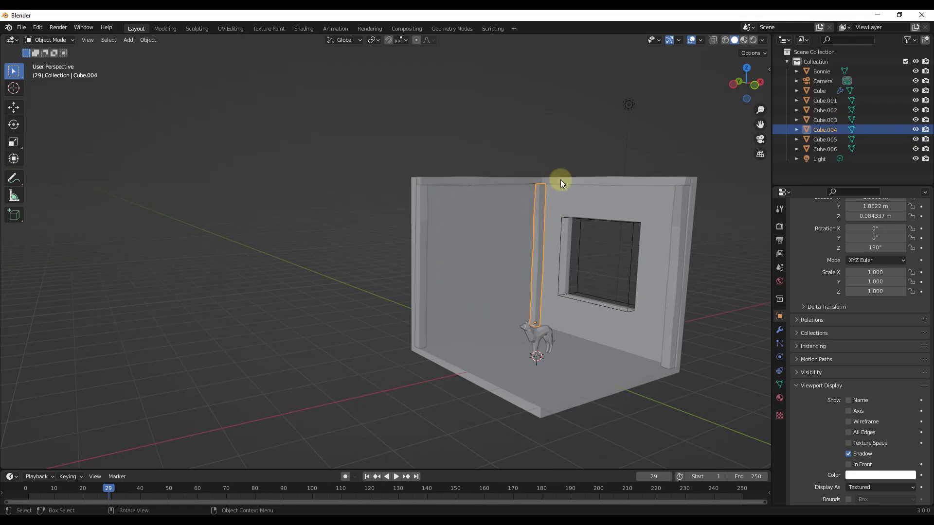
{"action": "left_click", "coordinate": [560, 181]}
{"action": "left_click", "coordinate": [682, 220]}
{"action": "middle_click_drag", "start_coordinate": [593, 314], "coordinate": [634, 296]}
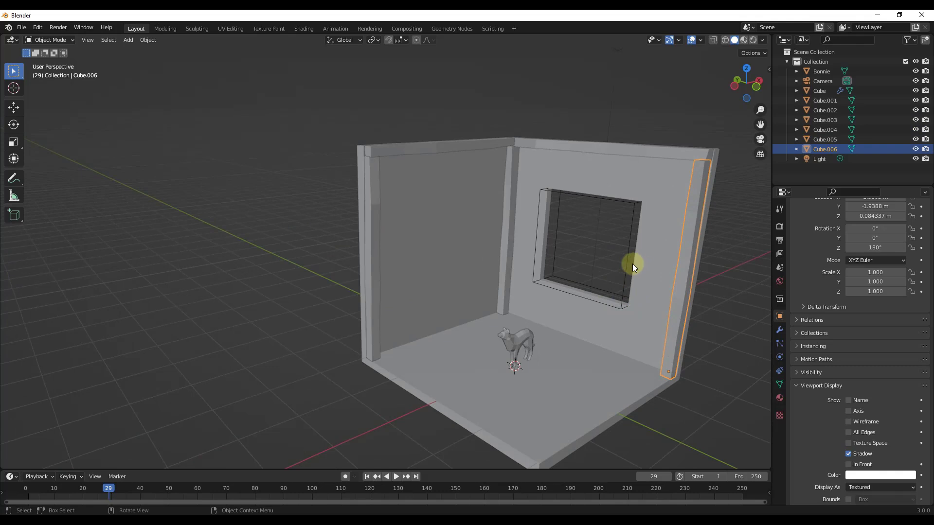
Add a cube, scale it down to about 0.059 and raise it along Z to about 1.46 m
{"action": "scroll", "coordinate": [608, 264], "scroll_direction": "up", "scroll_amount": 3}
{"action": "key", "text": "shift+a"}
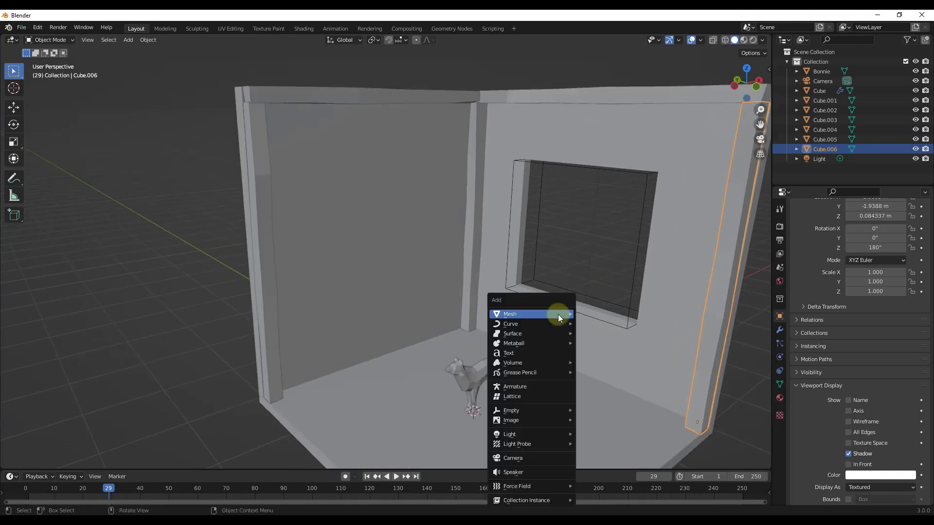
{"action": "mouse_move", "coordinate": [558, 315]}
{"action": "left_click", "coordinate": [604, 113]}
{"action": "key", "text": "s"}
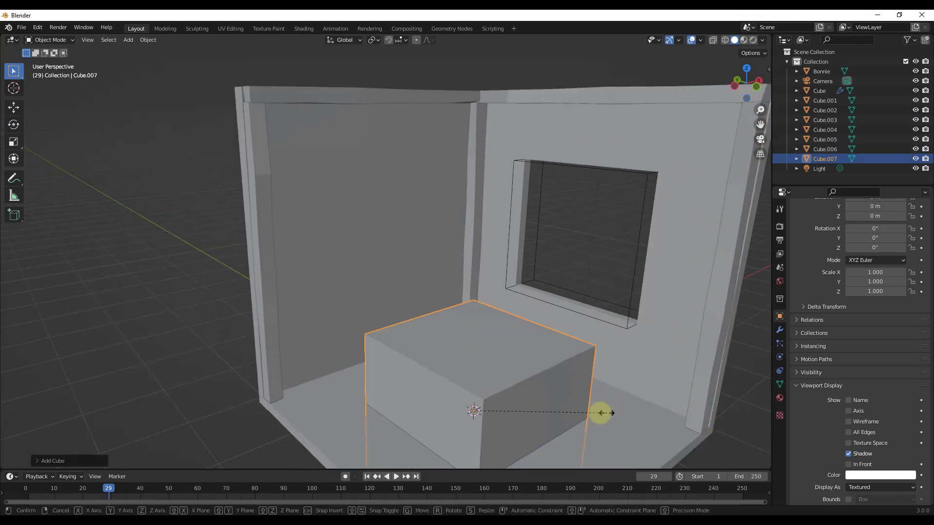
{"action": "left_click", "coordinate": [482, 410]}
{"action": "key", "text": "g"}
{"action": "key", "text": "z"}
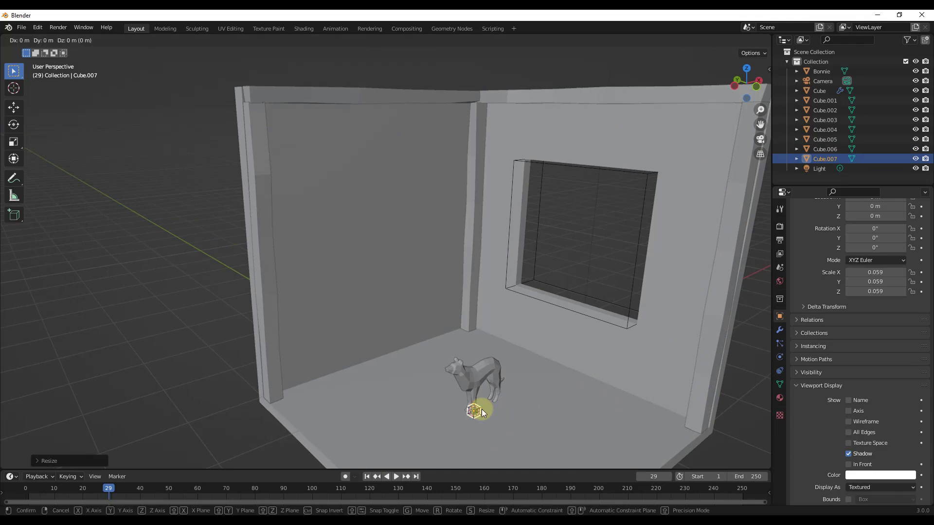
{"action": "left_click", "coordinate": [504, 290]}
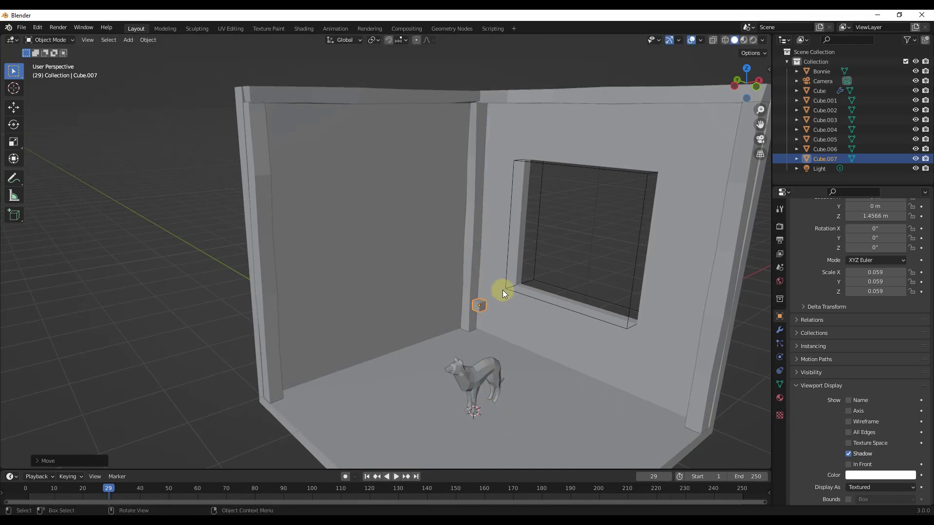
Turn on snapping and snap the small cube to the window opening's lower corner nearest the windowless wall, at about Y 0.96 m and Z 1.07 m
{"action": "left_click", "coordinate": [402, 39]}
{"action": "left_click", "coordinate": [382, 79]}
{"action": "key", "text": "g"}
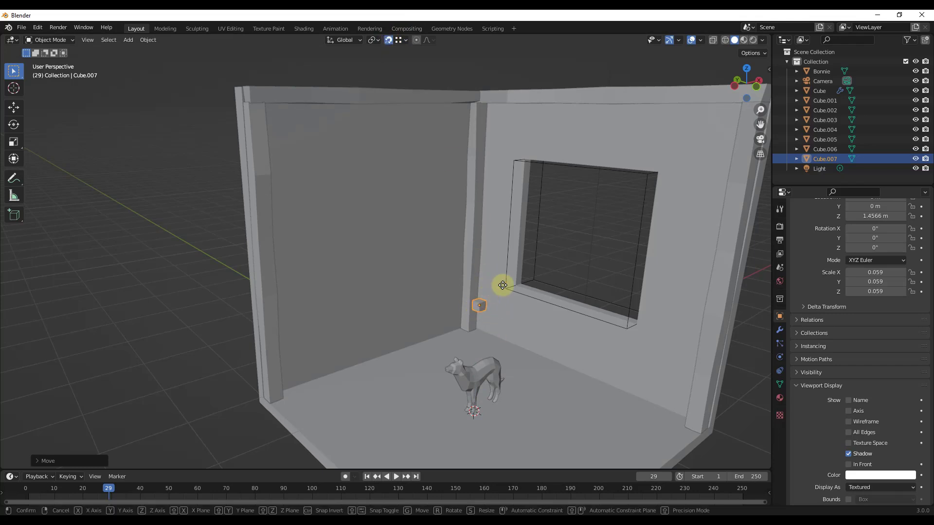
{"action": "left_click", "coordinate": [523, 284]}
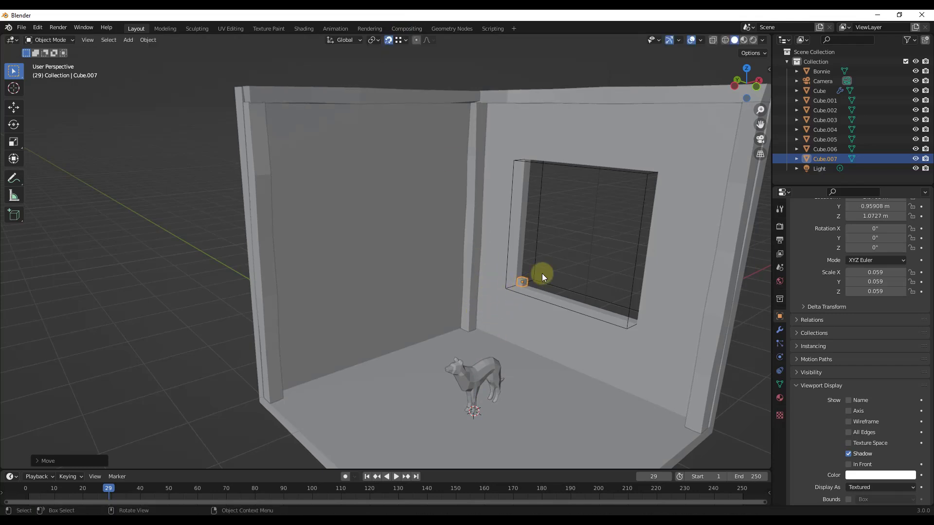
Apply the scale of the small cube in the window corner so its scale values become 1.000
{"action": "scroll", "coordinate": [535, 296], "scroll_direction": "up", "scroll_amount": 5}
{"action": "scroll", "coordinate": [471, 273], "scroll_direction": "down", "scroll_amount": 3}
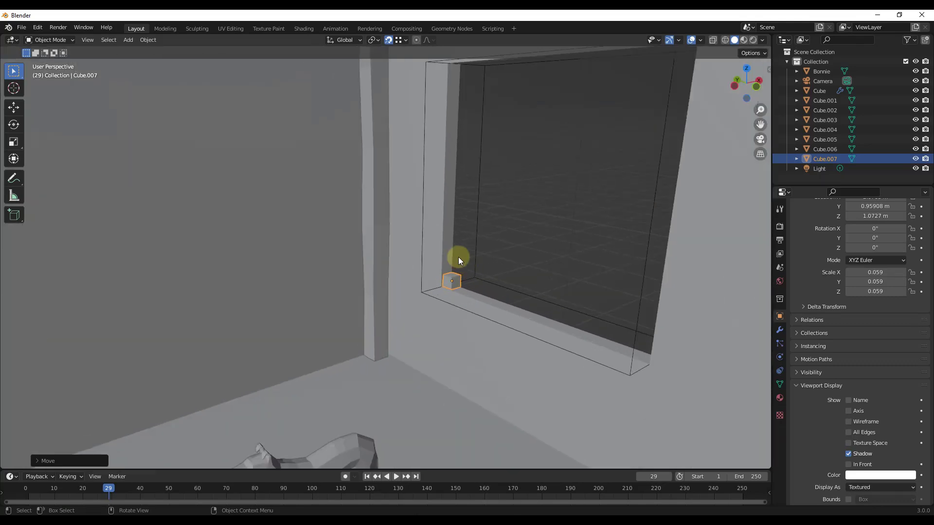
{"action": "scroll", "coordinate": [481, 229], "scroll_direction": "up", "scroll_amount": 5}
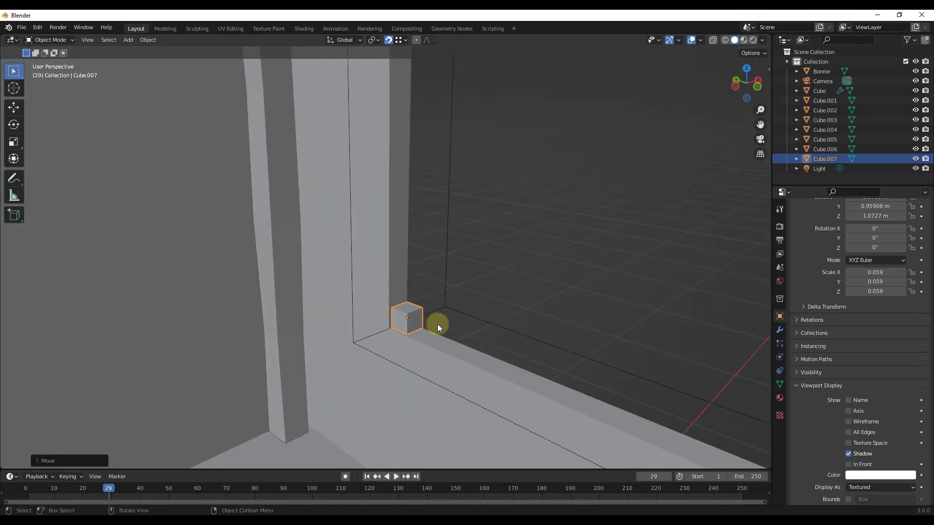
{"action": "mouse_move", "coordinate": [417, 317]}
{"action": "middle_mouse_down"}
{"action": "mouse_move", "coordinate": [328, 311]}
{"action": "mouse_move", "coordinate": [432, 314]}
{"action": "mouse_move", "coordinate": [413, 323]}
{"action": "middle_mouse_up"}
{"action": "scroll", "coordinate": [395, 320], "scroll_direction": "up", "scroll_amount": 4}
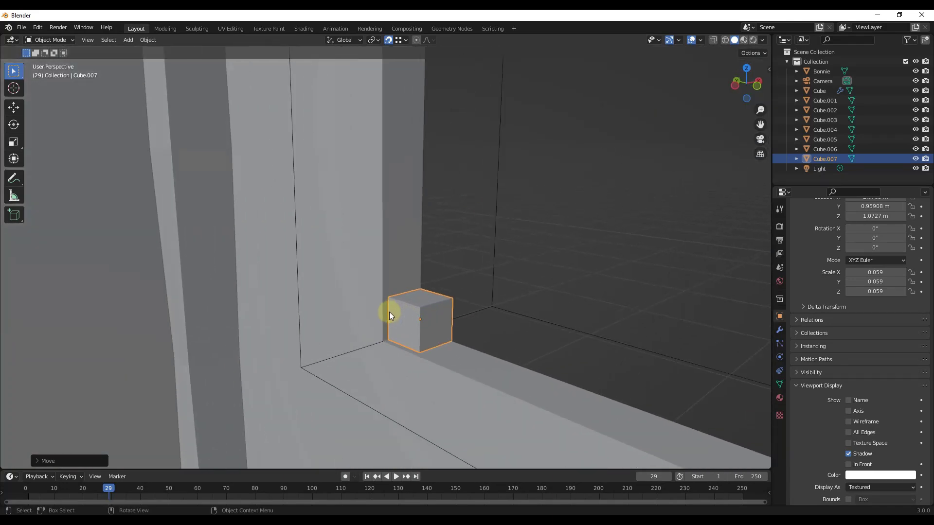
{"action": "scroll", "coordinate": [419, 325], "scroll_direction": "down", "scroll_amount": 8}
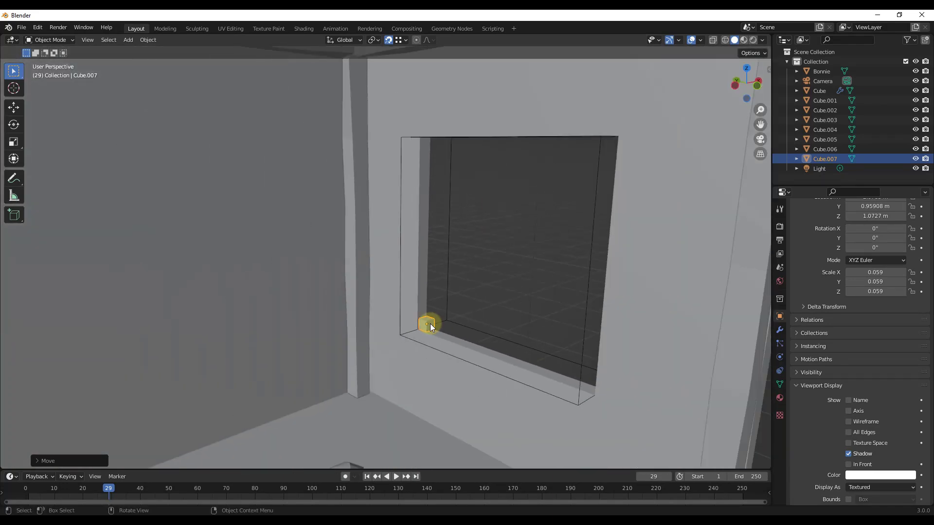
{"action": "middle_click_drag", "start_coordinate": [451, 314], "coordinate": [438, 328]}
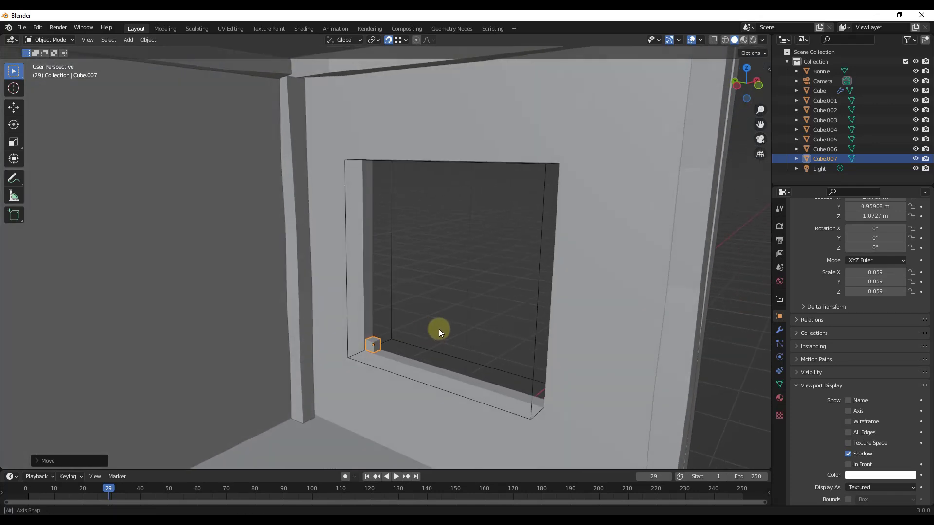
{"action": "left_click", "coordinate": [145, 40]}
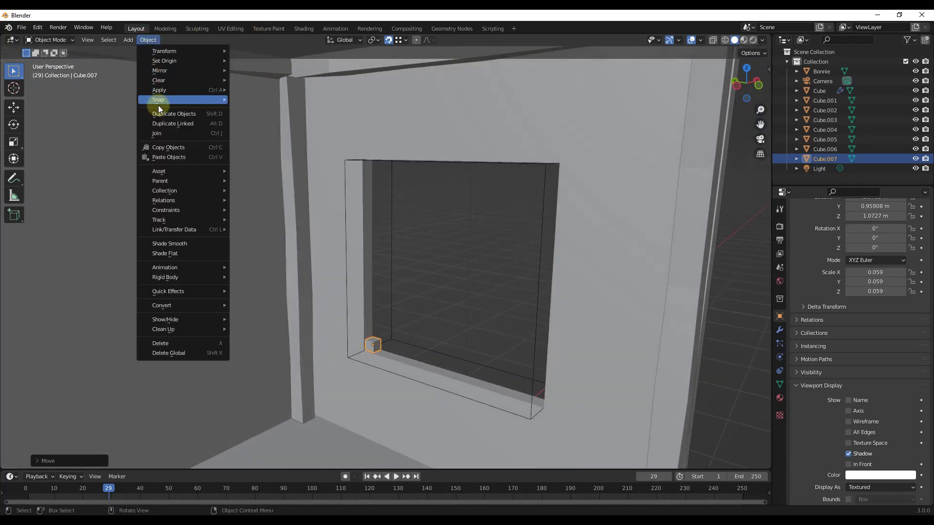
{"action": "mouse_move", "coordinate": [165, 89]}
{"action": "left_click", "coordinate": [285, 127]}
In Edit Mode, raise the small cube's top face about 1.88 m along Z to the upper edge of the window opening
{"action": "key", "text": "Tab"}
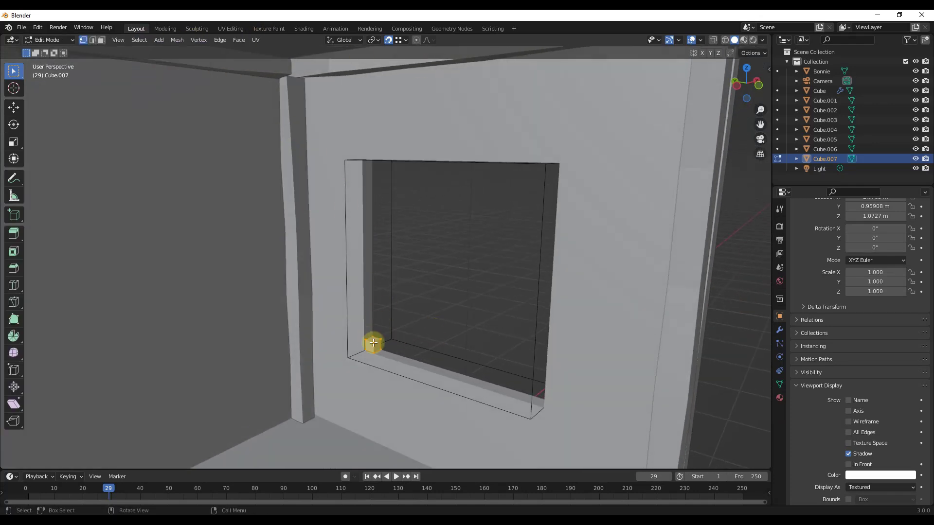
{"action": "scroll", "coordinate": [372, 347], "scroll_direction": "up", "scroll_amount": 4}
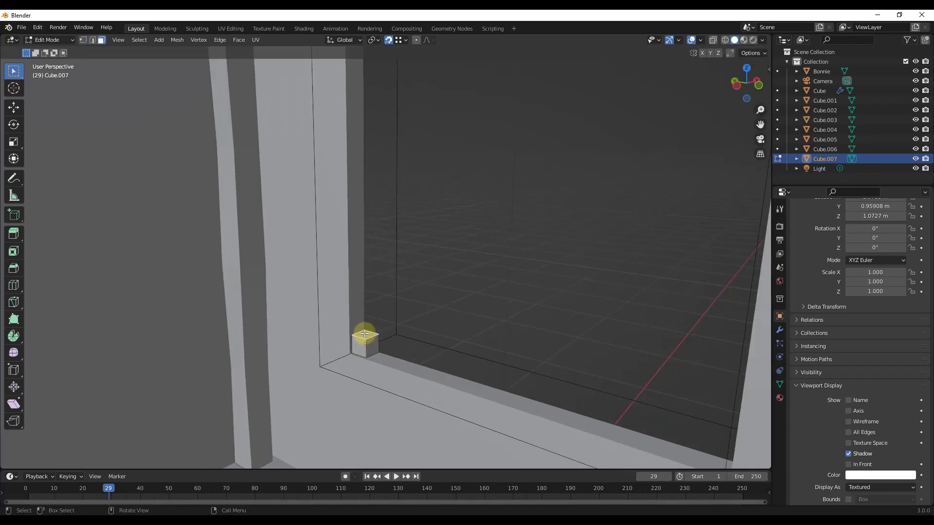
{"action": "scroll", "coordinate": [370, 333], "scroll_direction": "down", "scroll_amount": 4}
{"action": "key", "text": "g"}
{"action": "key", "text": "z"}
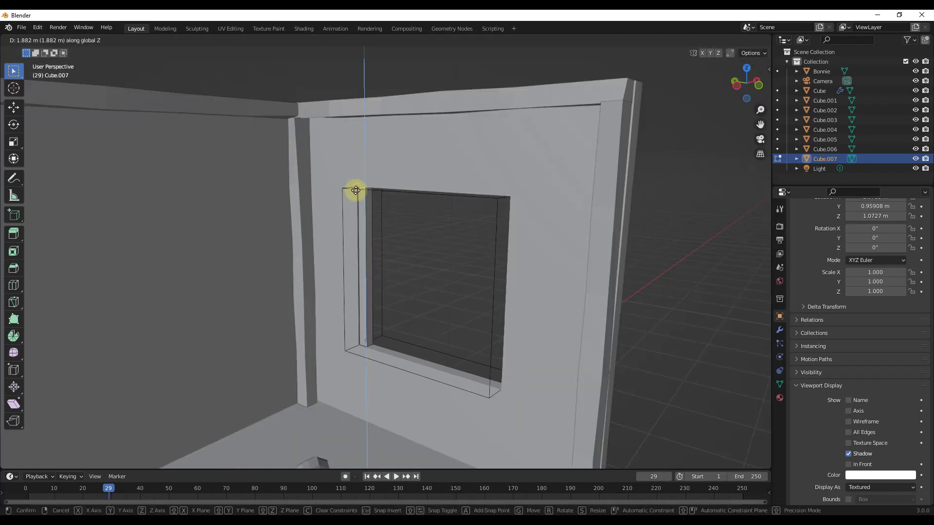
{"action": "left_click", "coordinate": [356, 187]}
{"action": "scroll", "coordinate": [363, 189], "scroll_direction": "up", "scroll_amount": 6}
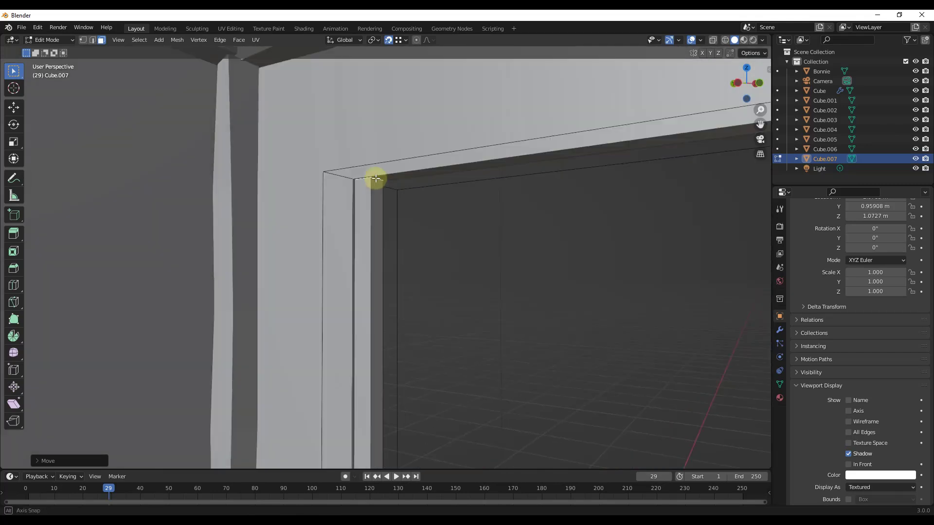
Add a loop cut near the top of the window post and extrude its inner end face about 1.84 m across to the opening's opposite edge
{"action": "scroll", "coordinate": [380, 187], "scroll_direction": "down", "scroll_amount": 5}
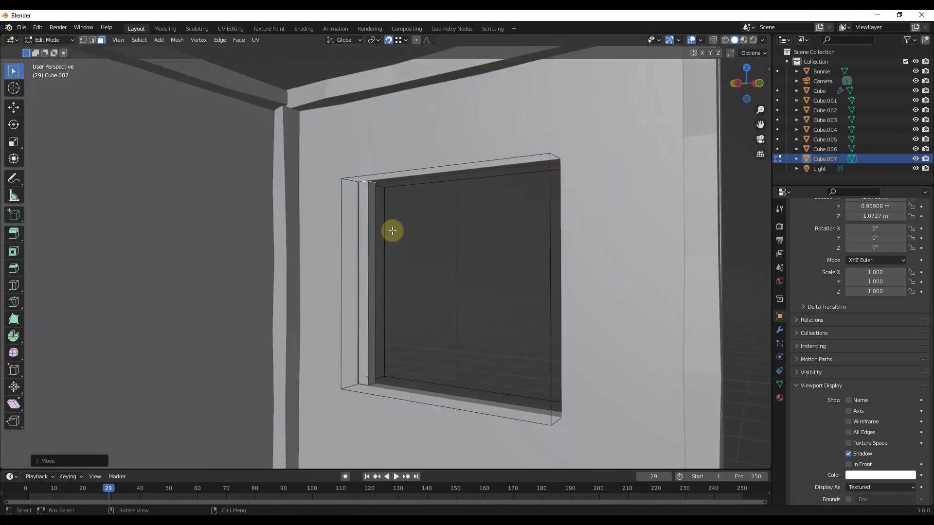
{"action": "key", "text": "ctrl+r"}
{"action": "left_click", "coordinate": [371, 278]}
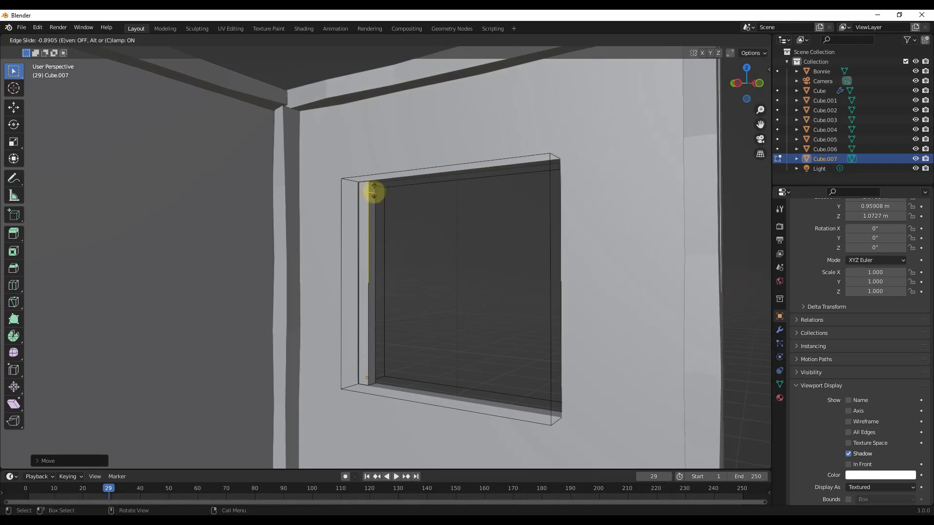
{"action": "left_click", "coordinate": [374, 193]}
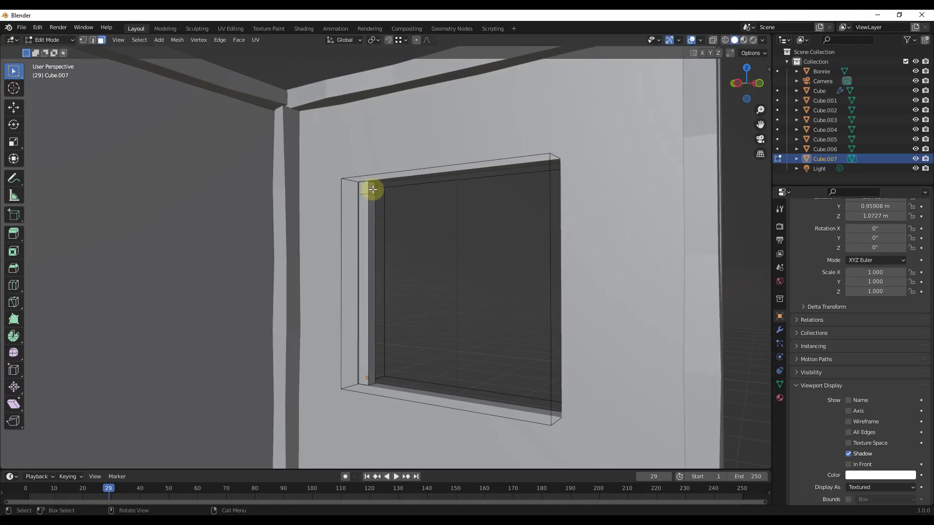
{"action": "key", "text": "e"}
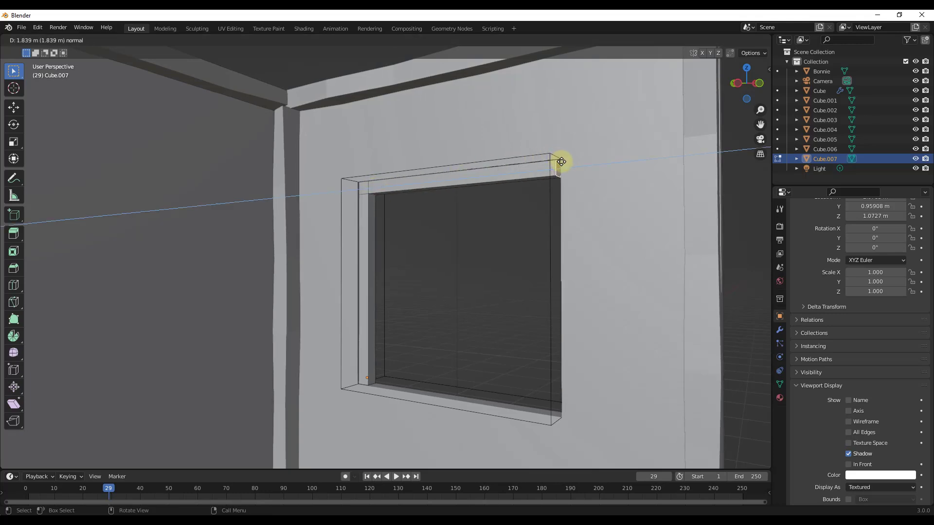
{"action": "left_click", "coordinate": [563, 156]}
Add a loop cut near the far end of the top frame bar and extrude its underside end face down along the window's side
{"action": "middle_click_drag", "start_coordinate": [563, 156], "coordinate": [612, 195]}
{"action": "key", "text": "g"}
{"action": "key", "text": "g"}
{"action": "left_click", "coordinate": [650, 191]}
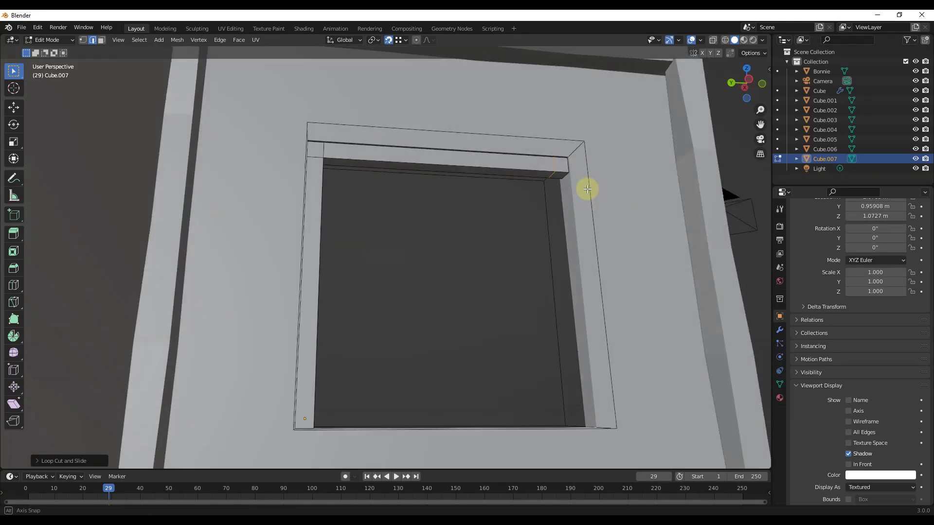
{"action": "key", "text": "ctrl+r"}
{"action": "left_click", "coordinate": [561, 179]}
{"action": "key", "text": "3"}
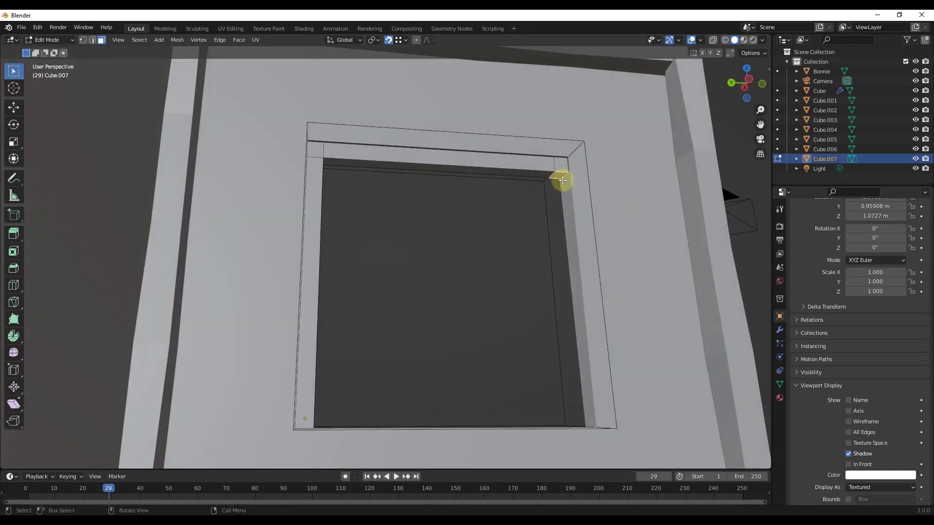
{"action": "key", "text": "e"}
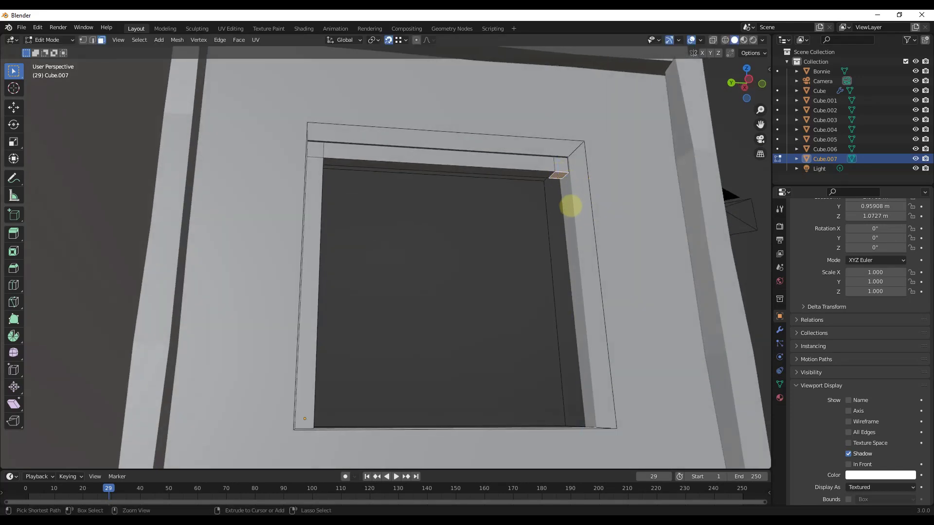
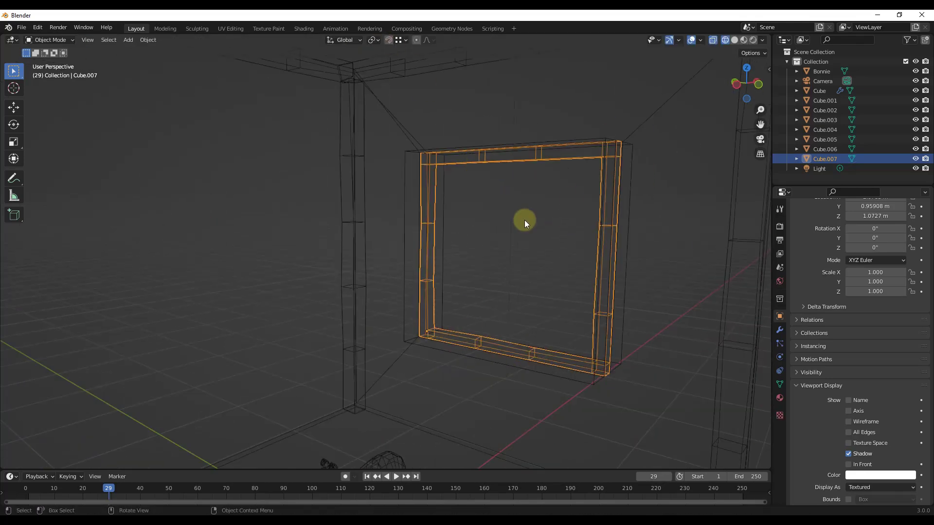
Switch from wireframe to Material Preview shading and place the 3D cursor on the inner face of the window frame's side post
{"action": "key", "text": "shift+z"}
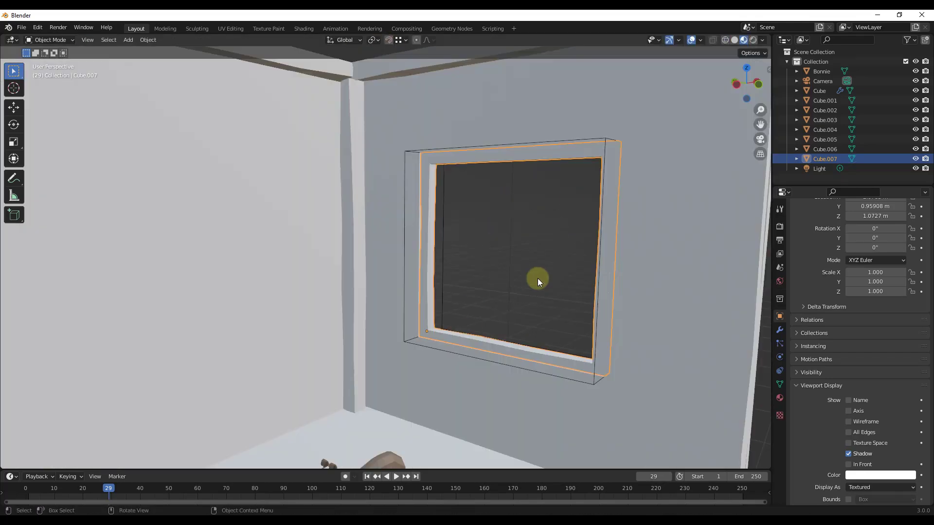
{"action": "middle_click_drag", "start_coordinate": [538, 278], "coordinate": [450, 229]}
{"action": "scroll", "coordinate": [449, 228], "scroll_direction": "up", "scroll_amount": 6}
{"action": "scroll", "coordinate": [360, 222], "scroll_direction": "down", "scroll_amount": 3}
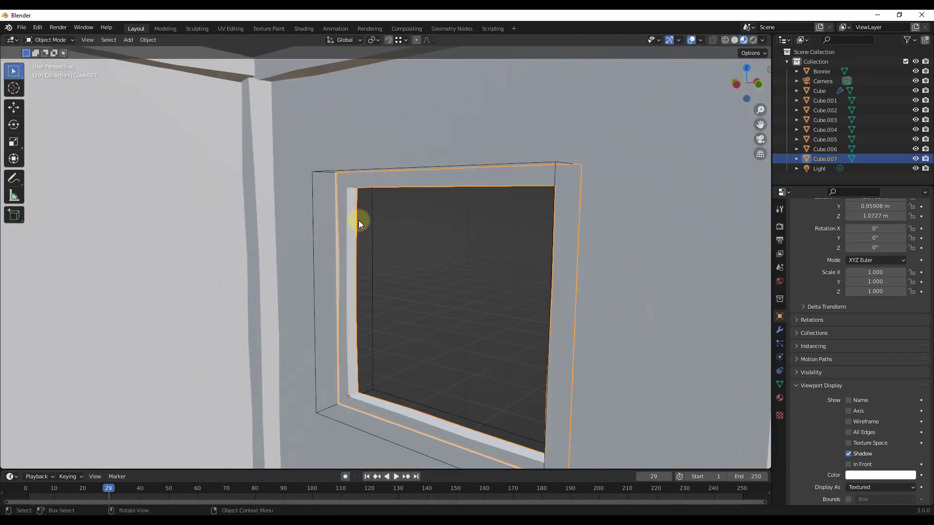
{"action": "scroll", "coordinate": [353, 237], "scroll_direction": "up", "scroll_amount": 2}
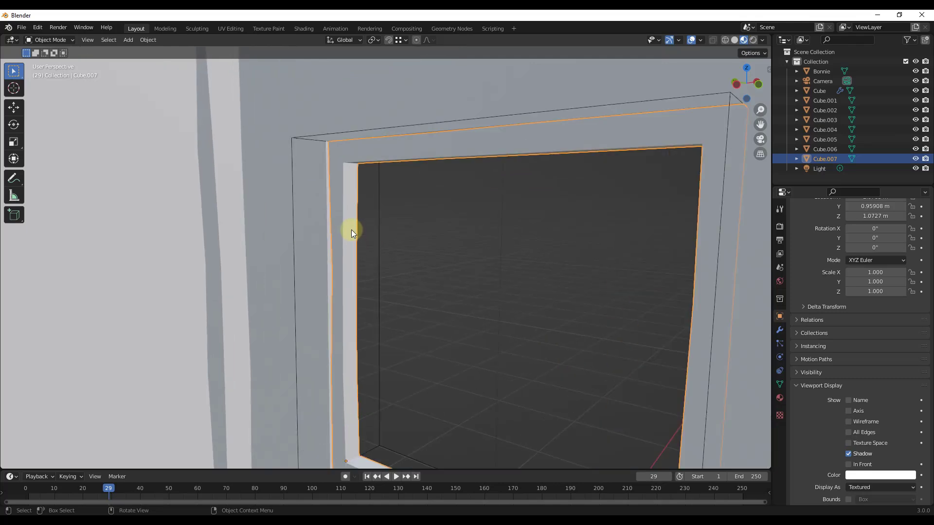
{"action": "scroll", "coordinate": [351, 227], "scroll_direction": "down", "scroll_amount": 2}
{"action": "scroll", "coordinate": [352, 227], "scroll_direction": "down", "scroll_amount": 3}
{"action": "scroll", "coordinate": [352, 232], "scroll_direction": "up", "scroll_amount": 5}
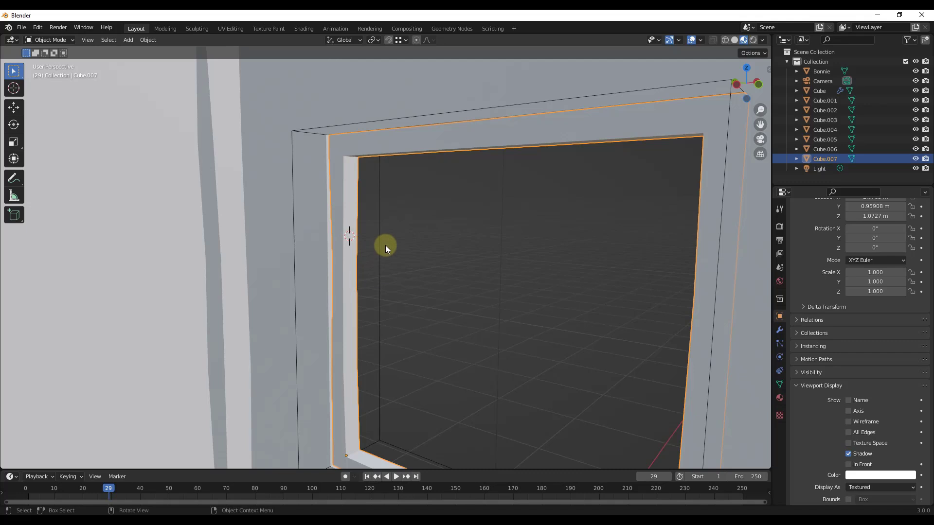
{"action": "scroll", "coordinate": [350, 240], "scroll_direction": "up", "scroll_amount": 3}
{"action": "scroll", "coordinate": [400, 244], "scroll_direction": "down", "scroll_amount": 2}
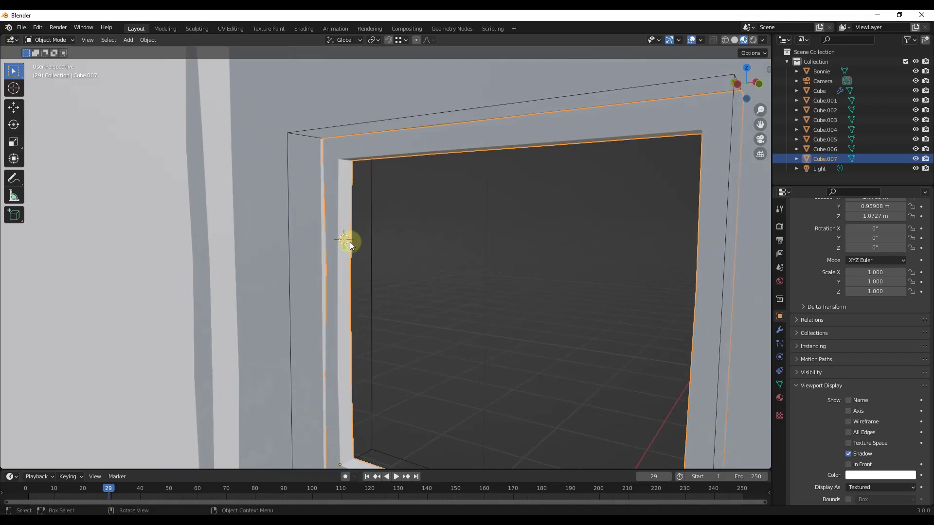
{"action": "right_click_drag", "start_coordinate": [345, 254], "coordinate": [346, 265], "text": "shift"}
Add a cube at the 3D cursor and scale it down to about 0.026
{"action": "key", "text": "shift+a"}
{"action": "left_click", "coordinate": [384, 273]}
{"action": "key", "text": "s"}
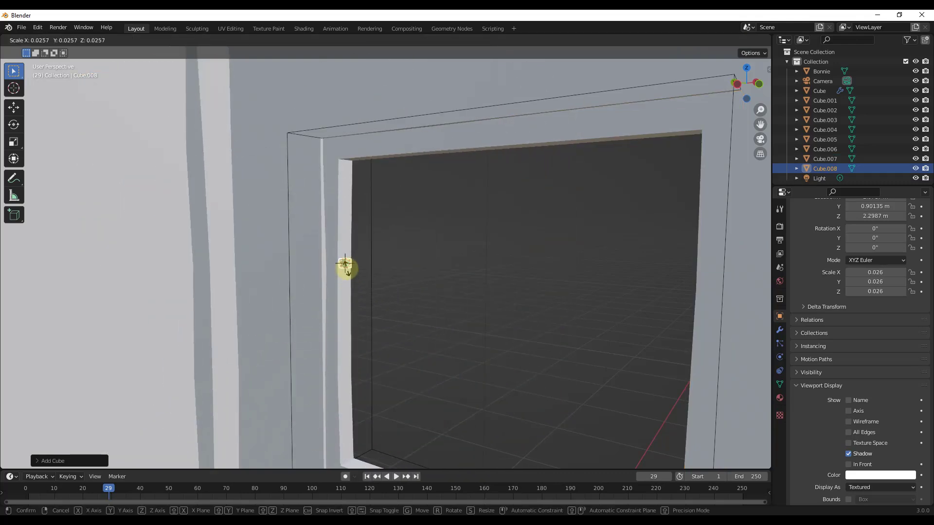
{"action": "left_click", "coordinate": [358, 263]}
Move the tiny cube along the X axis to position it within the depth of the window frame
{"action": "middle_click_drag", "start_coordinate": [357, 261], "coordinate": [319, 272]}
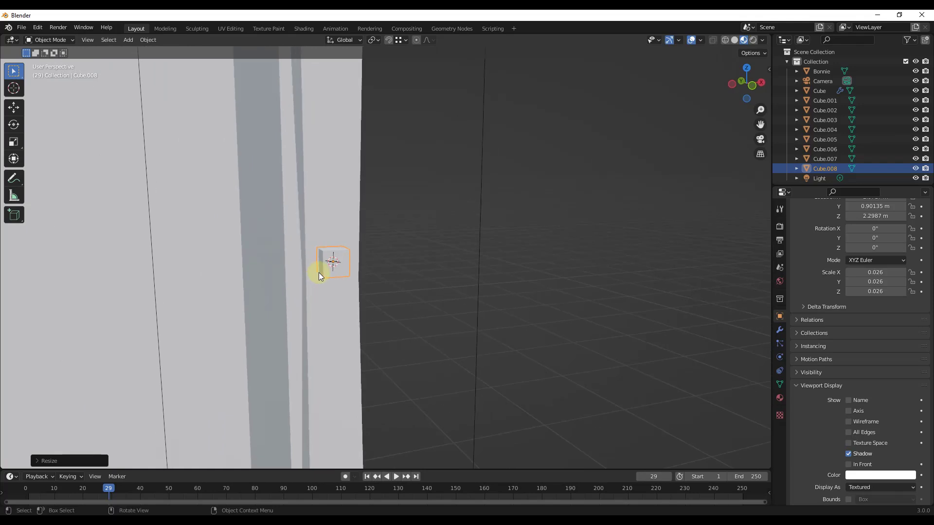
{"action": "key", "text": "g"}
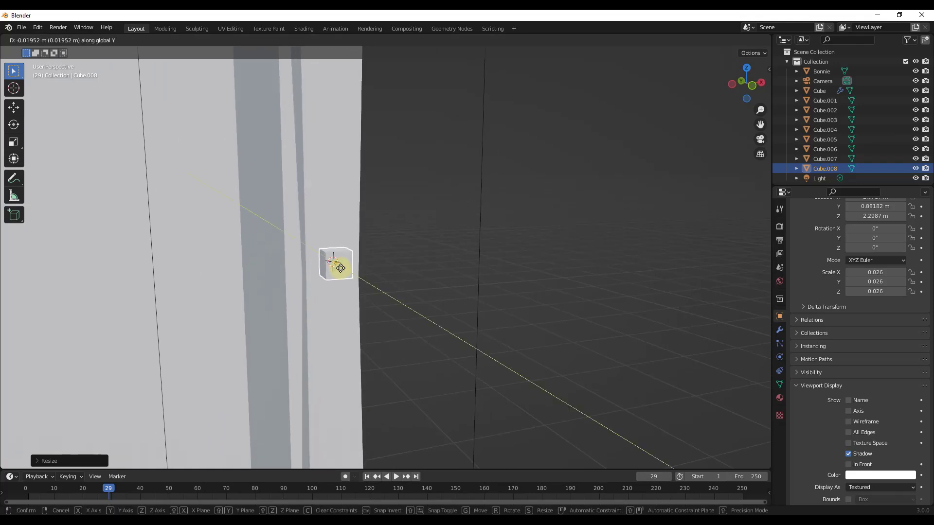
{"action": "key", "text": "x"}
{"action": "left_click", "coordinate": [337, 267]}
{"action": "middle_click_drag", "start_coordinate": [337, 267], "coordinate": [400, 266]}
{"action": "scroll", "coordinate": [360, 264], "scroll_direction": "down", "scroll_amount": 3}
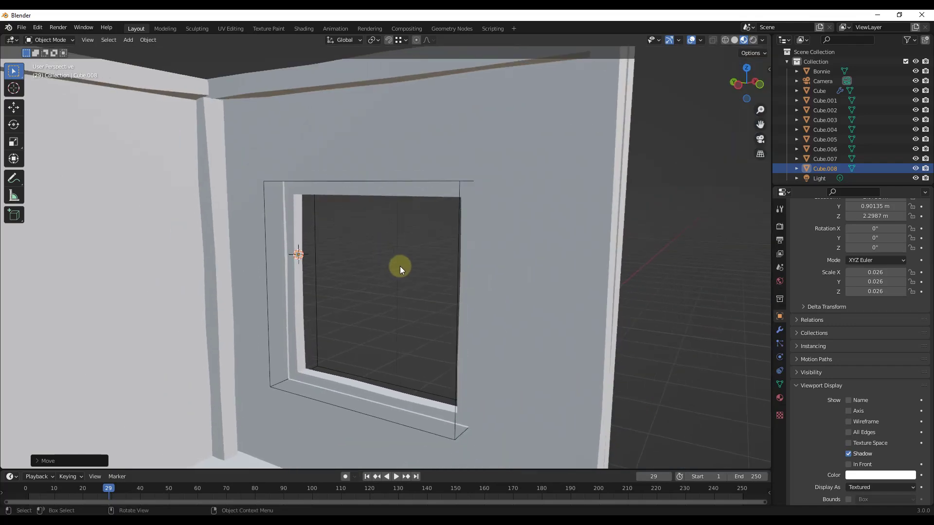
Apply the scale of the tiny cube and enter Edit Mode on it
{"action": "left_click", "coordinate": [148, 40]}
{"action": "mouse_move", "coordinate": [195, 87]}
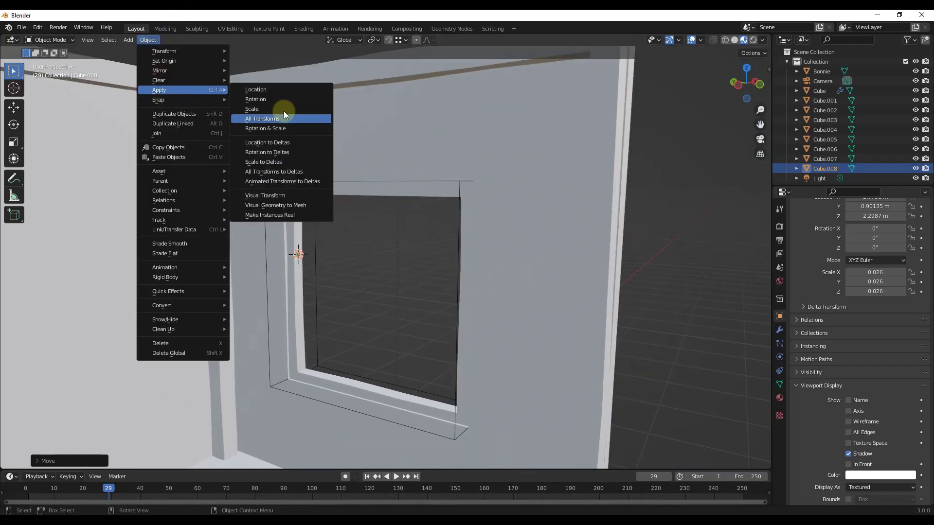
{"action": "left_click", "coordinate": [287, 113]}
{"action": "key", "text": "Tab"}
Move the tiny cube's inward face about 1.78 m along negative Y to form a horizontal bar across the window
{"action": "scroll", "coordinate": [296, 252], "scroll_direction": "up", "scroll_amount": 6}
{"action": "scroll", "coordinate": [296, 247], "scroll_direction": "down", "scroll_amount": 5}
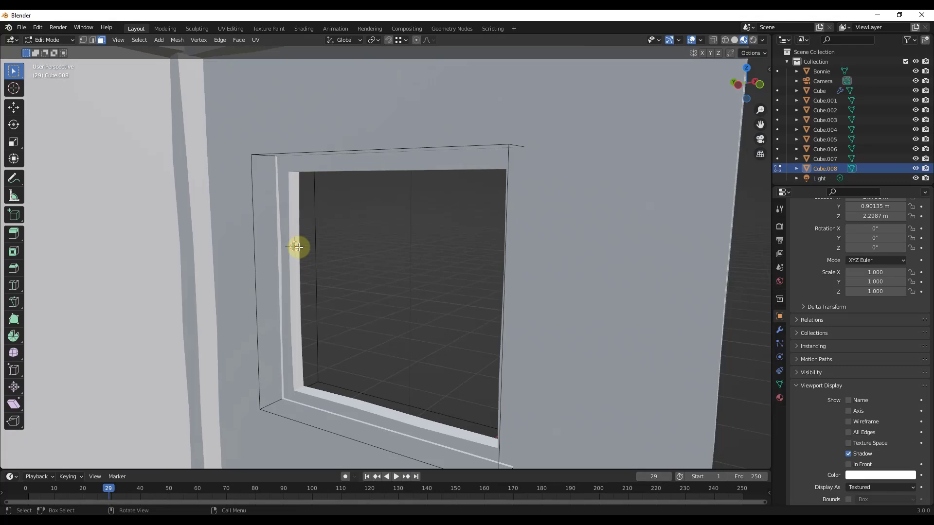
{"action": "key", "text": "g"}
{"action": "key", "text": "y"}
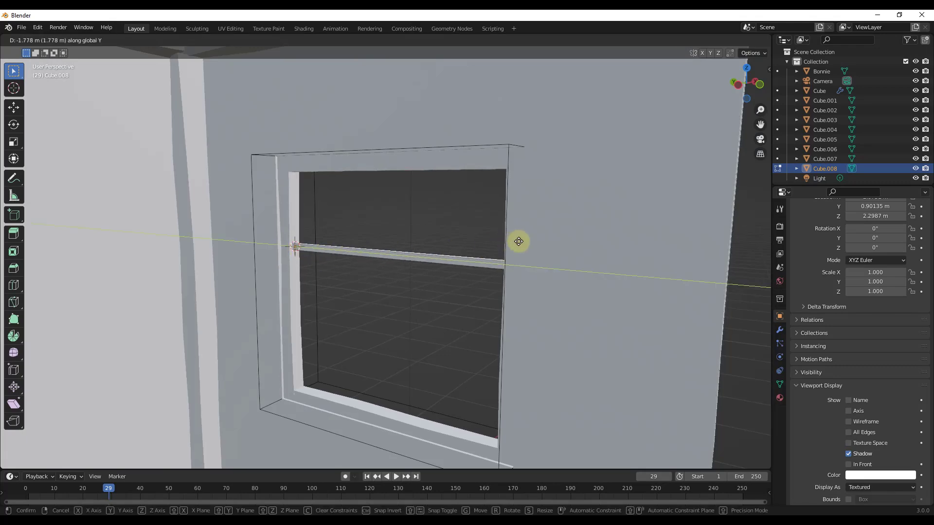
{"action": "left_click", "coordinate": [519, 241]}
{"action": "middle_click_drag", "start_coordinate": [469, 225], "coordinate": [418, 256]}
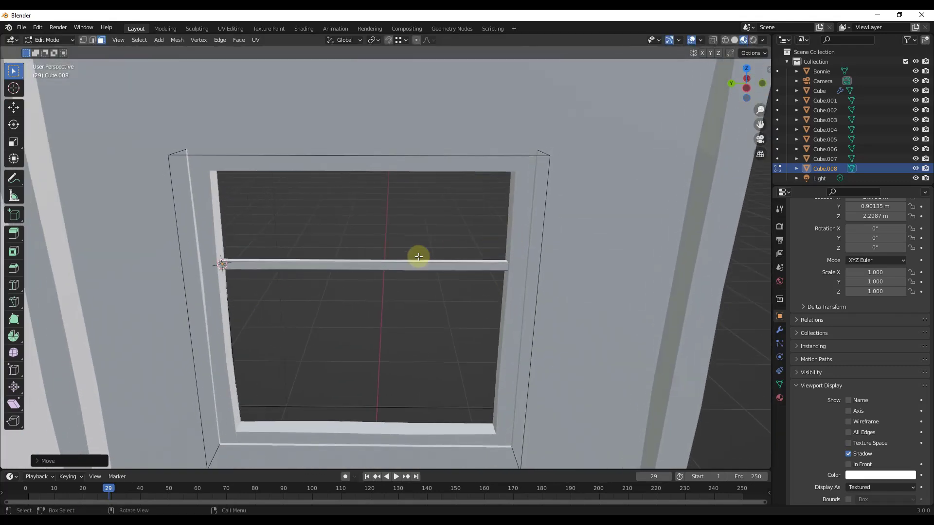
Add two loop cuts around the middle of the horizontal bar and slide them close together to form a narrow centre section
{"action": "scroll", "coordinate": [419, 257], "scroll_direction": "up", "scroll_amount": 2}
{"action": "key", "text": "ctrl+r"}
{"action": "left_click", "coordinate": [367, 271]}
{"action": "right_click", "coordinate": [369, 271]}
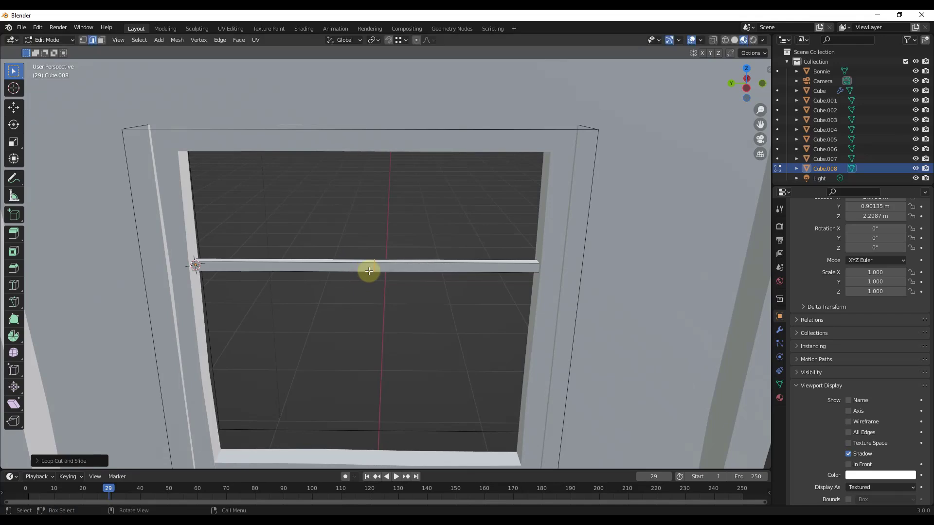
{"action": "key", "text": "g"}
{"action": "key", "text": "g"}
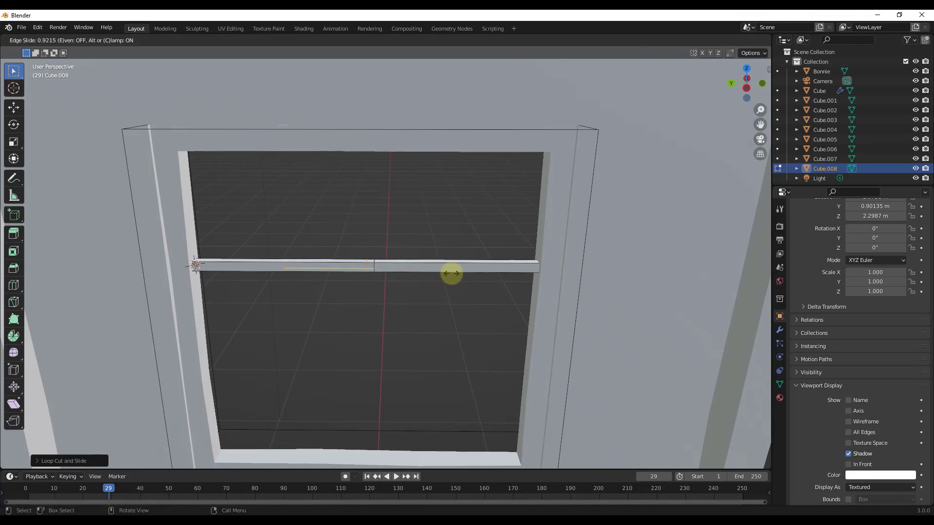
{"action": "left_click", "coordinate": [444, 277]}
{"action": "scroll", "coordinate": [352, 255], "scroll_direction": "up", "scroll_amount": 2}
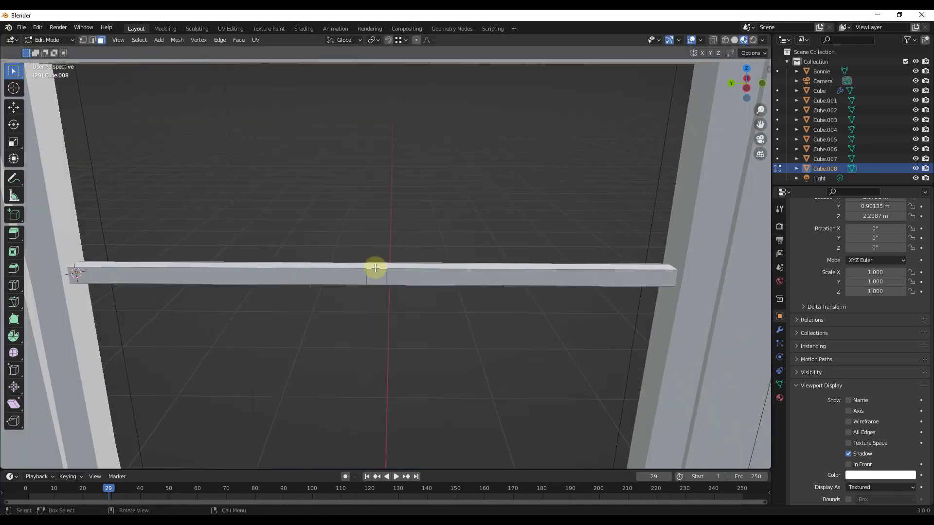
{"action": "scroll", "coordinate": [375, 268], "scroll_direction": "down", "scroll_amount": 3}
Extrude the bar's narrow centre section up to the top of the window frame and down to its bottom
{"action": "key", "text": "e"}
{"action": "left_click", "coordinate": [442, 129]}
{"action": "middle_click_drag", "start_coordinate": [442, 129], "coordinate": [494, 370]}
{"action": "key", "text": "e"}
{"action": "left_click", "coordinate": [492, 369]}
{"action": "middle_click_drag", "start_coordinate": [444, 317], "coordinate": [396, 311]}
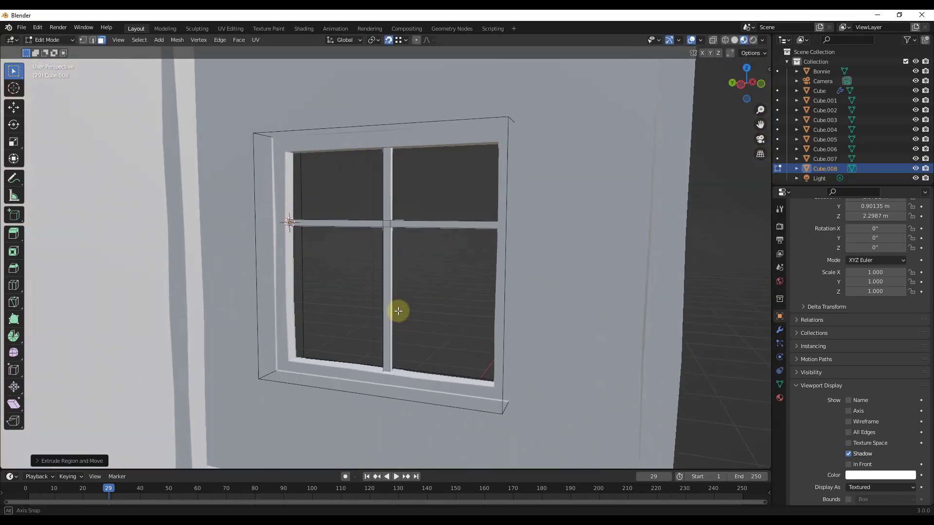
In wireframe view, add loop cuts to the window's cross bars and scale or shift them slightly for an irregular wooden look
{"action": "key", "text": "shift+z"}
{"action": "key", "text": "1"}
{"action": "key", "text": "ctrl+r"}
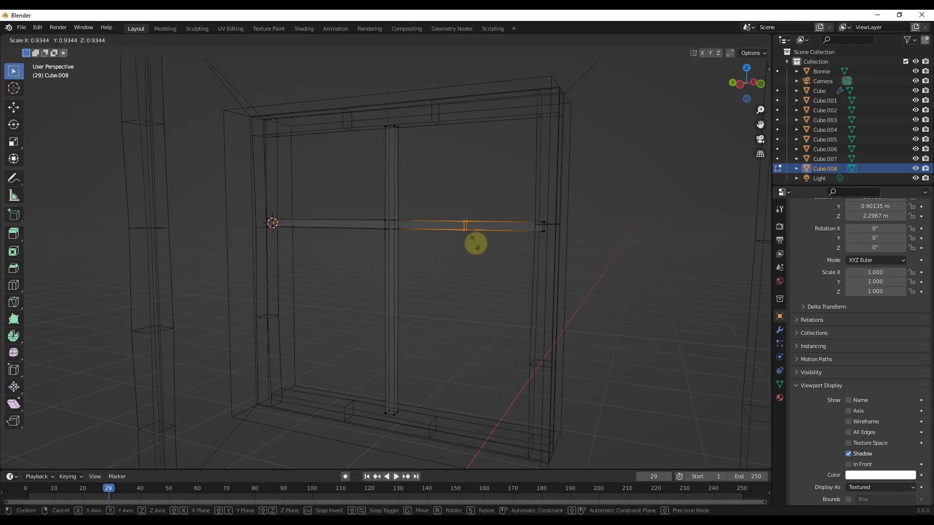
{"action": "left_click", "coordinate": [324, 228]}
{"action": "left_click", "coordinate": [390, 323]}
{"action": "key", "text": "g"}
{"action": "key", "text": "y"}
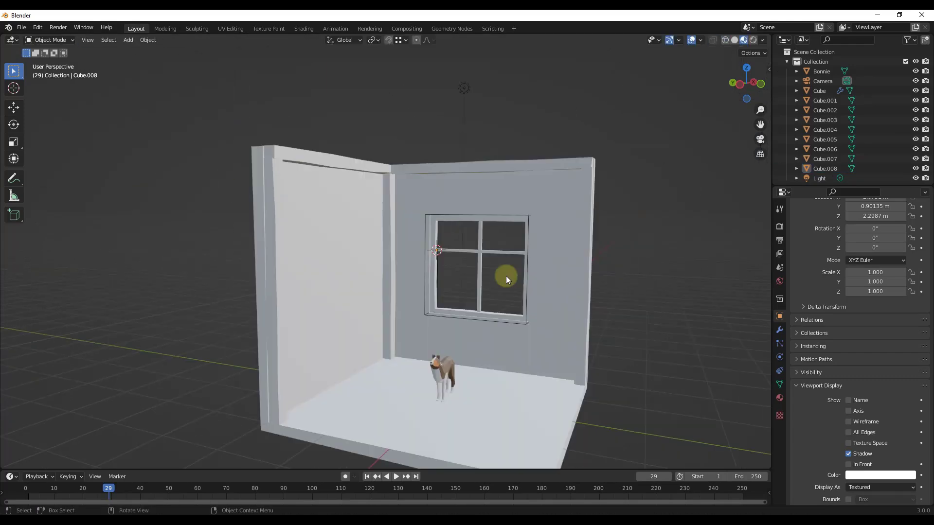
Select the main room object made up of the walls and floor
{"action": "middle_click_drag", "start_coordinate": [506, 276], "coordinate": [378, 233]}
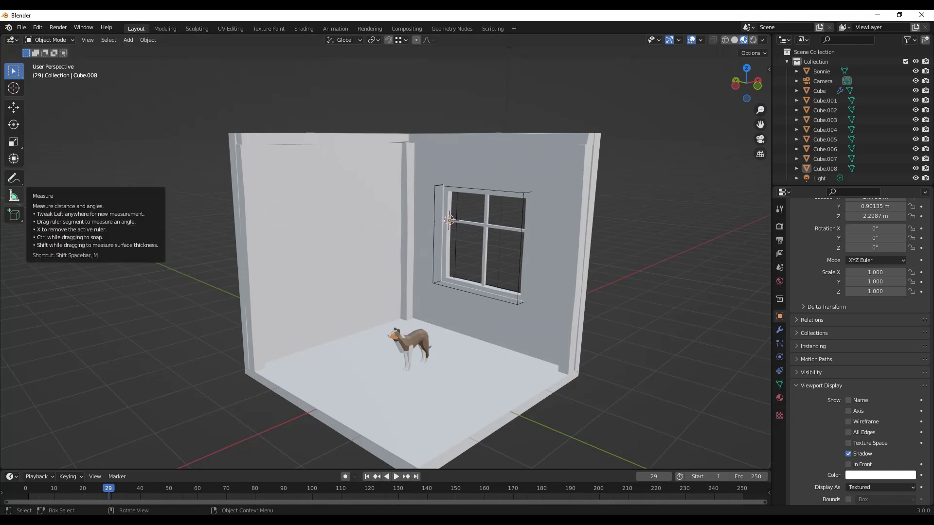
{"action": "middle_click_drag", "start_coordinate": [485, 194], "coordinate": [504, 309]}
{"action": "left_click", "coordinate": [428, 375]}
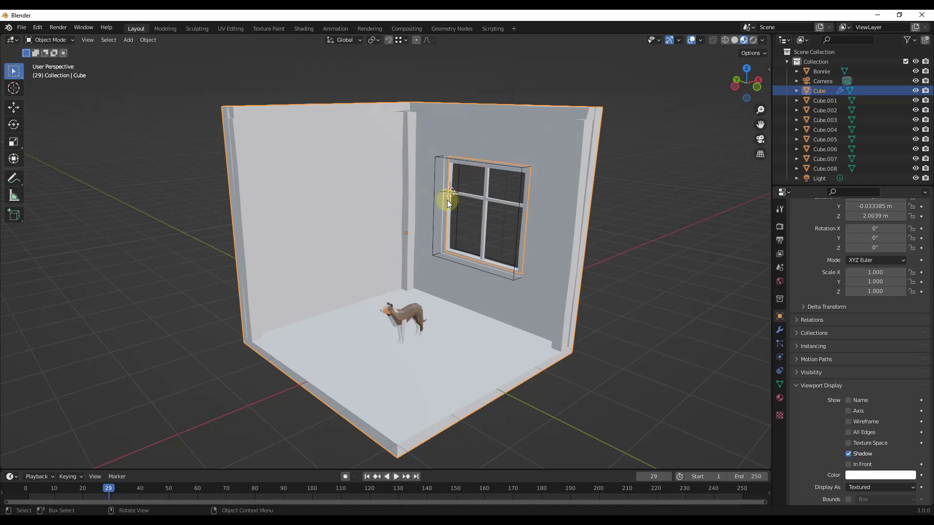
{"action": "middle_click_drag", "start_coordinate": [448, 200], "coordinate": [454, 200]}
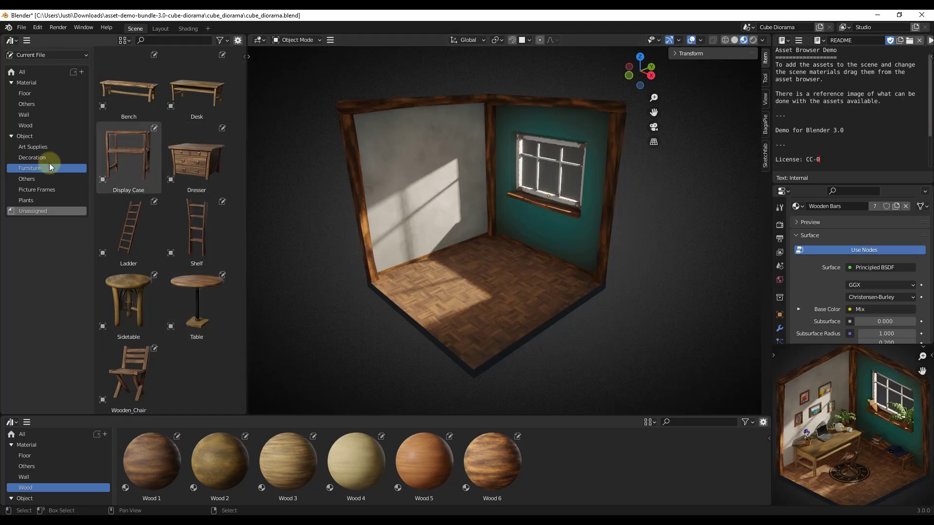
In the cube_diorama.blend demo file, switch the Asset Browser from the current file to the custom asset library
{"action": "left_click", "coordinate": [36, 55]}
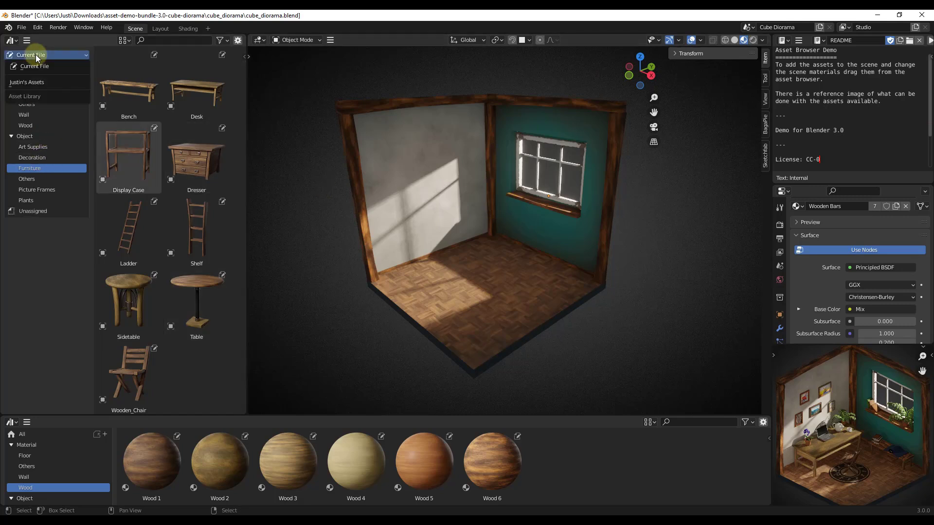
{"action": "left_click", "coordinate": [34, 83]}
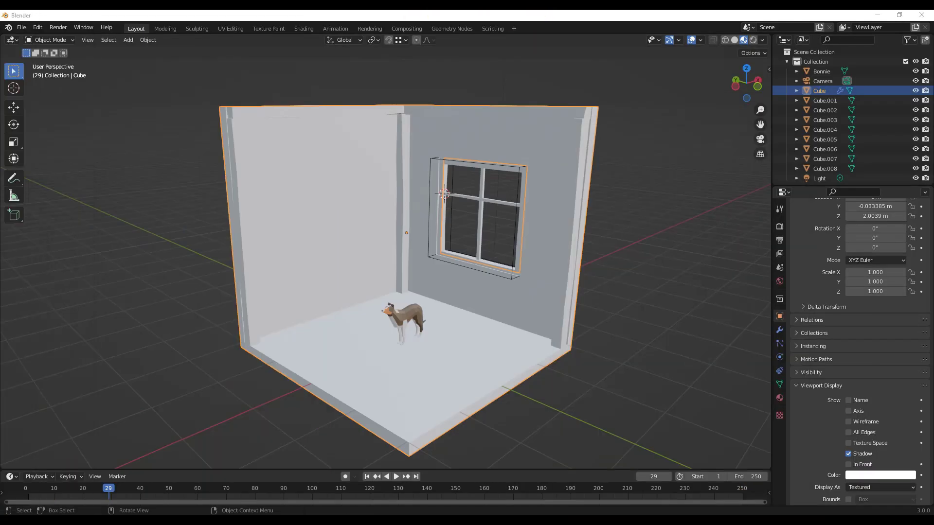
Back in the room file, split the 3D viewport, turn the new area into an Asset Browser and widen it
{"action": "left_click_drag", "start_coordinate": [2, 35], "coordinate": [187, 41]}
{"action": "left_click", "coordinate": [46, 40]}
{"action": "left_click", "coordinate": [12, 40]}
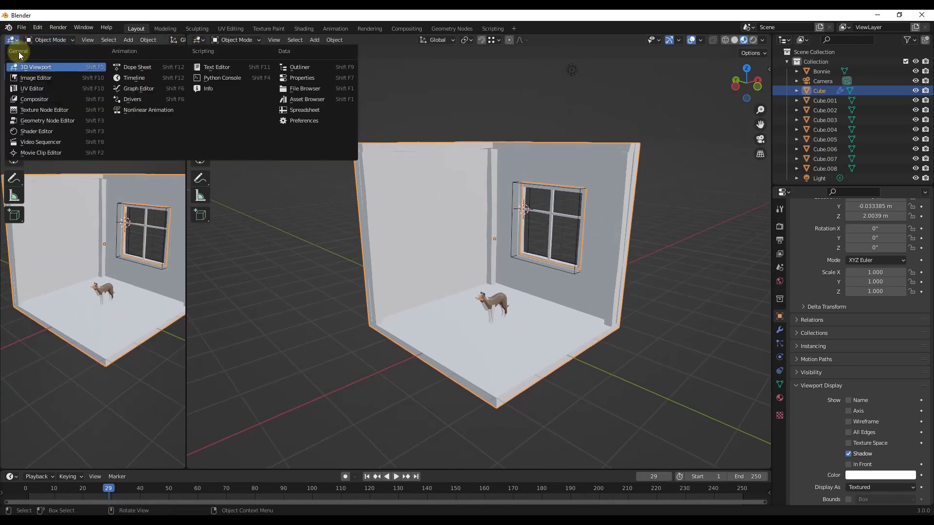
{"action": "left_click", "coordinate": [304, 99]}
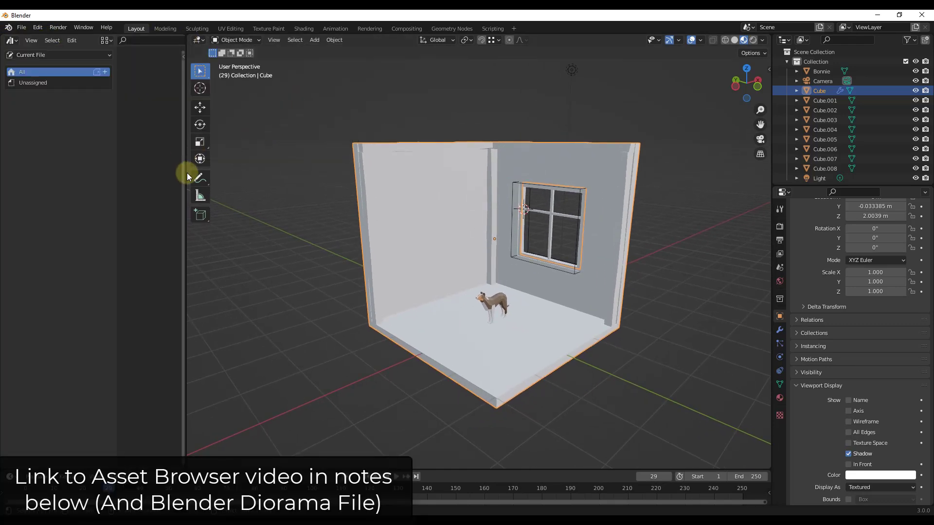
{"action": "left_click_drag", "start_coordinate": [187, 177], "coordinate": [294, 170]}
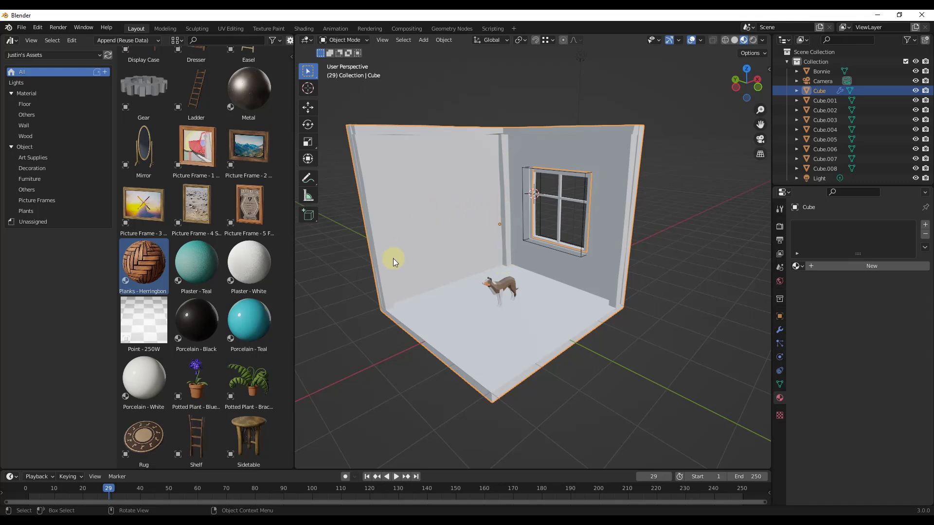
Try applying the Planks - Herringbone material from the asset library to the whole room object
{"action": "left_click_drag", "start_coordinate": [144, 266], "coordinate": [528, 323]}
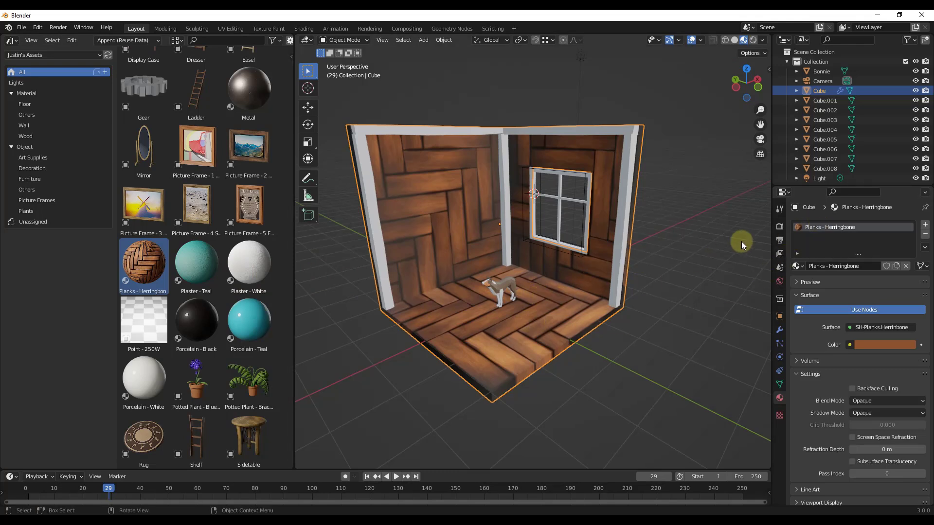
{"action": "key", "text": "ctrl+z"}
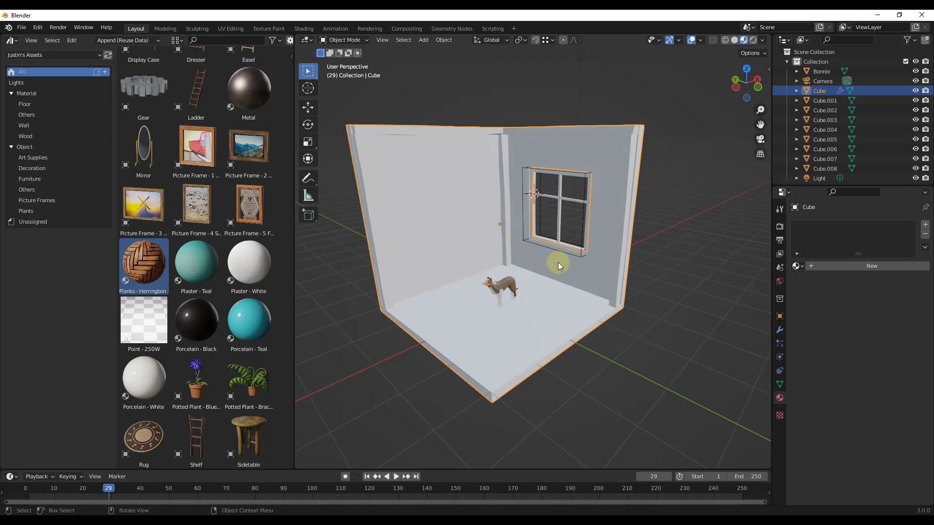
In Edit Mode, select the room's floor face, create a material named Floor and assign it to that face
{"action": "key", "text": "Tab"}
{"action": "left_click", "coordinate": [516, 322]}
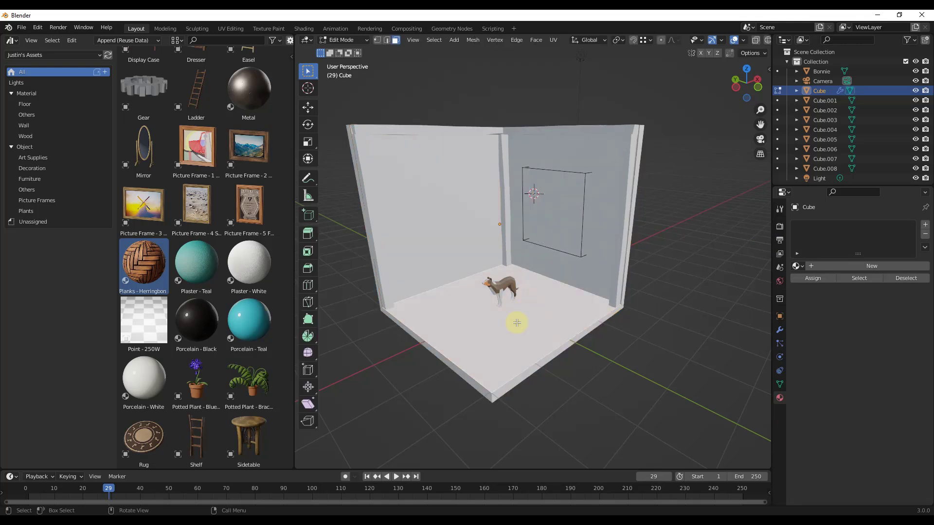
{"action": "left_click", "coordinate": [863, 266]}
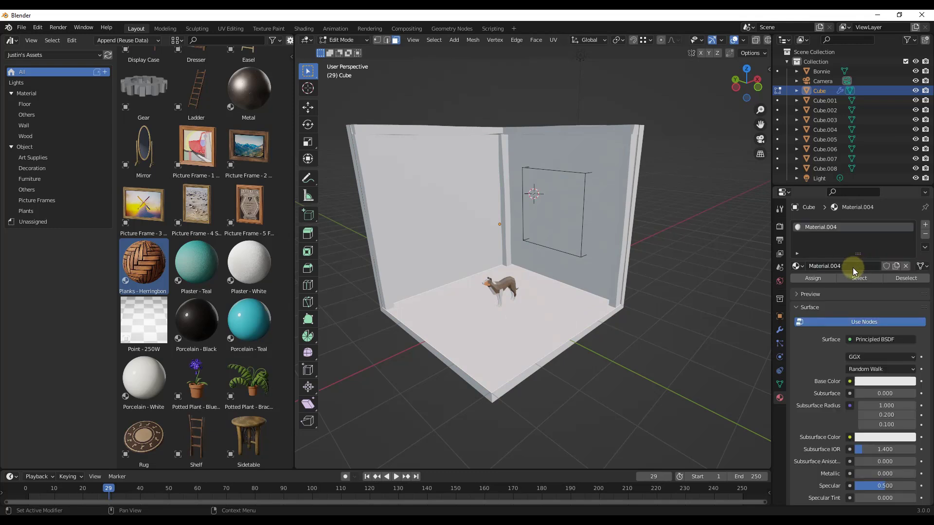
{"action": "double_click", "coordinate": [852, 267]}
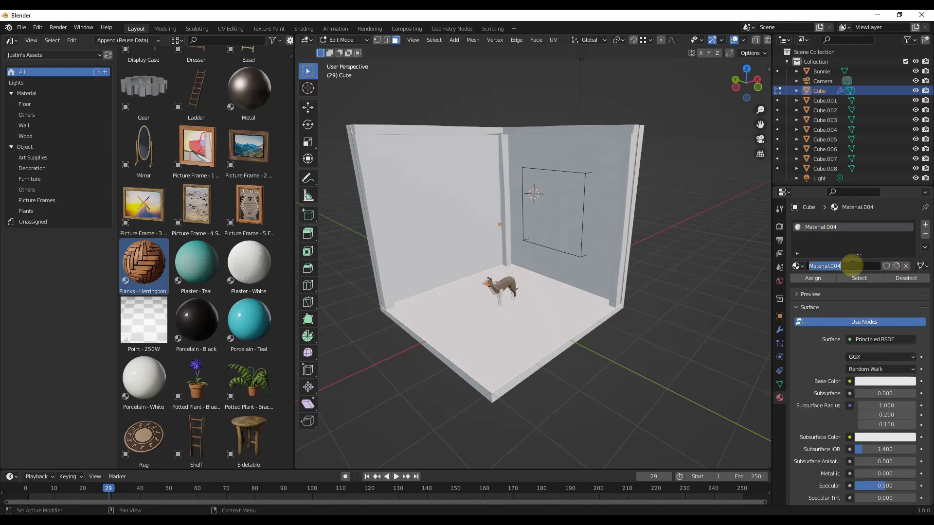
{"action": "type", "text": "Floor"}
{"action": "key", "text": "Return"}
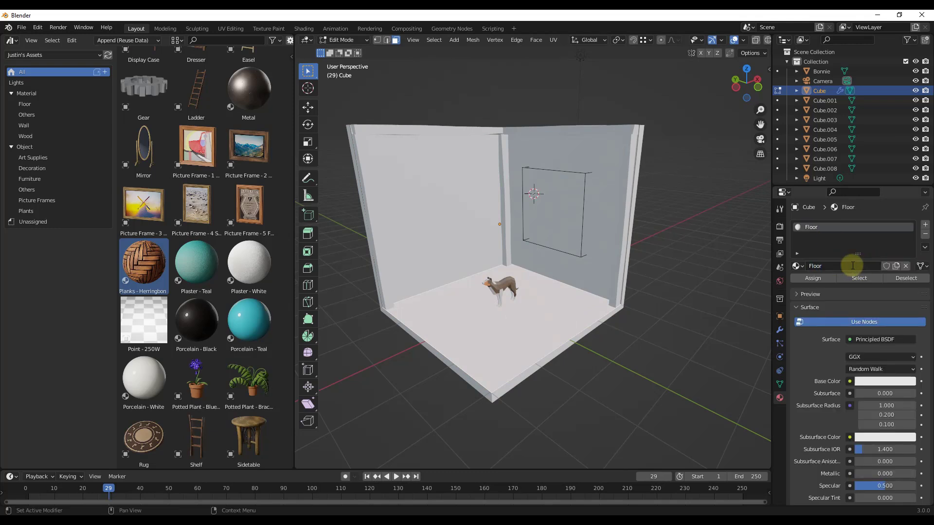
{"action": "left_click", "coordinate": [812, 279]}
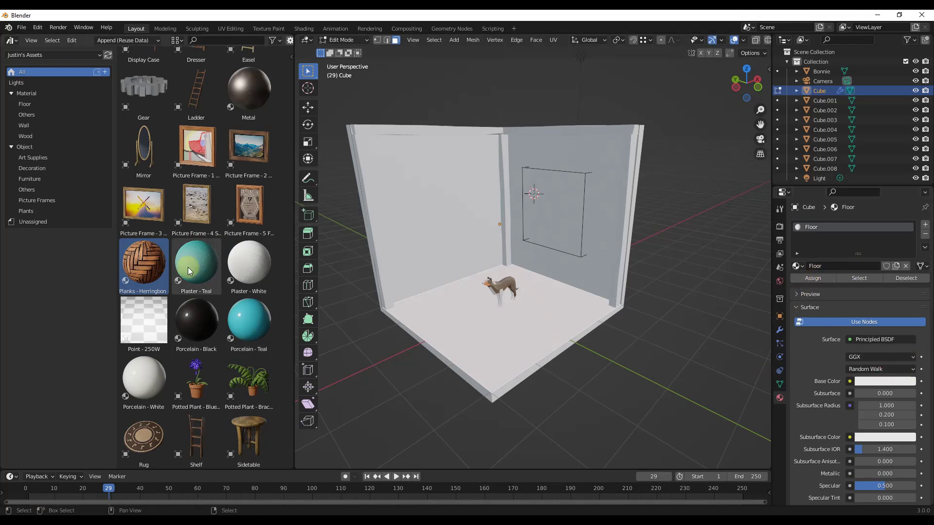
Select the inner face of the window wall and assign it a new second-slot material named Wall1
{"action": "left_click_drag", "start_coordinate": [188, 267], "coordinate": [605, 164]}
{"action": "left_click", "coordinate": [925, 226]}
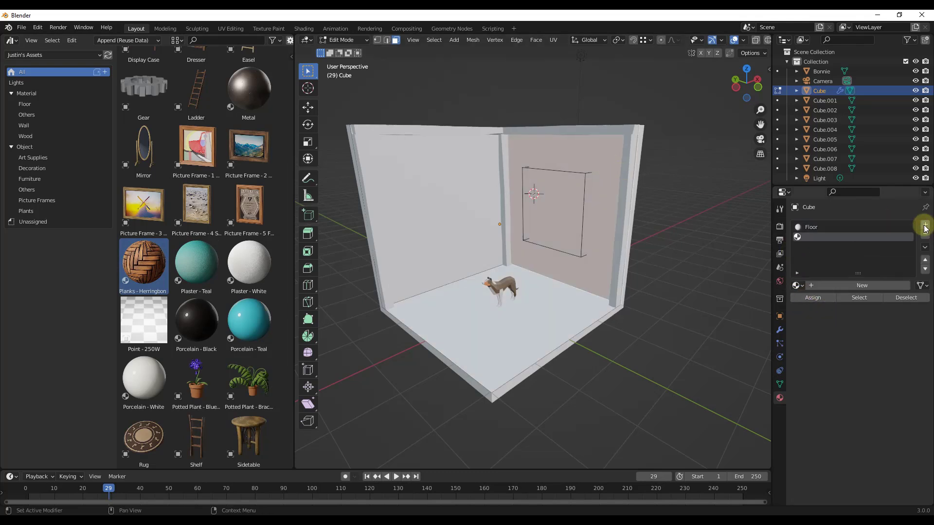
{"action": "left_click", "coordinate": [829, 285]}
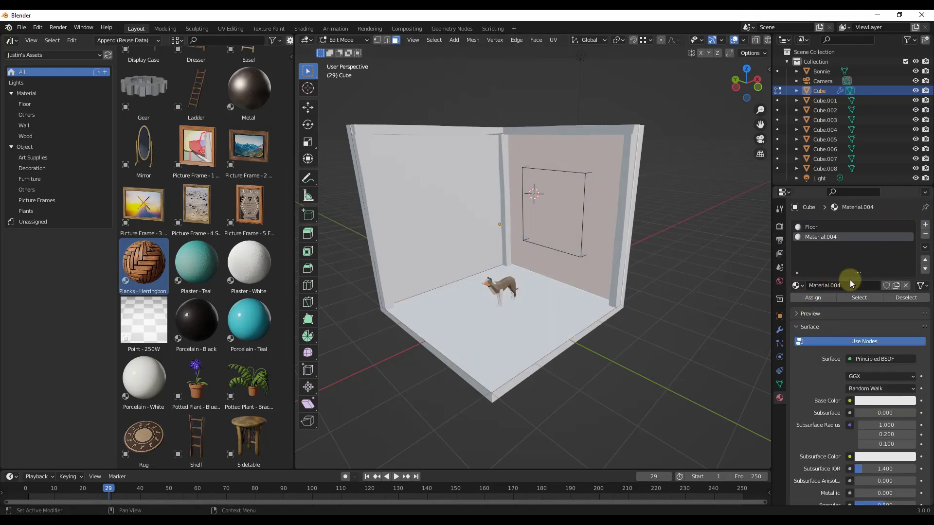
{"action": "double_click", "coordinate": [850, 284]}
{"action": "type", "text": "Wall1"}
{"action": "key", "text": "Return"}
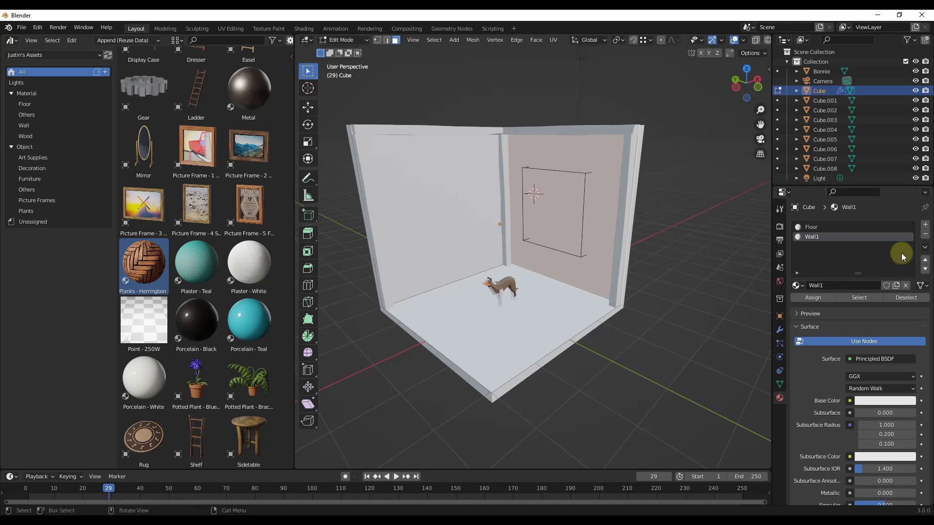
Select the inner face of the windowless wall, assign it a third material named Wall2, and return to Object Mode
{"action": "left_click", "coordinate": [401, 203]}
{"action": "left_click", "coordinate": [925, 225]}
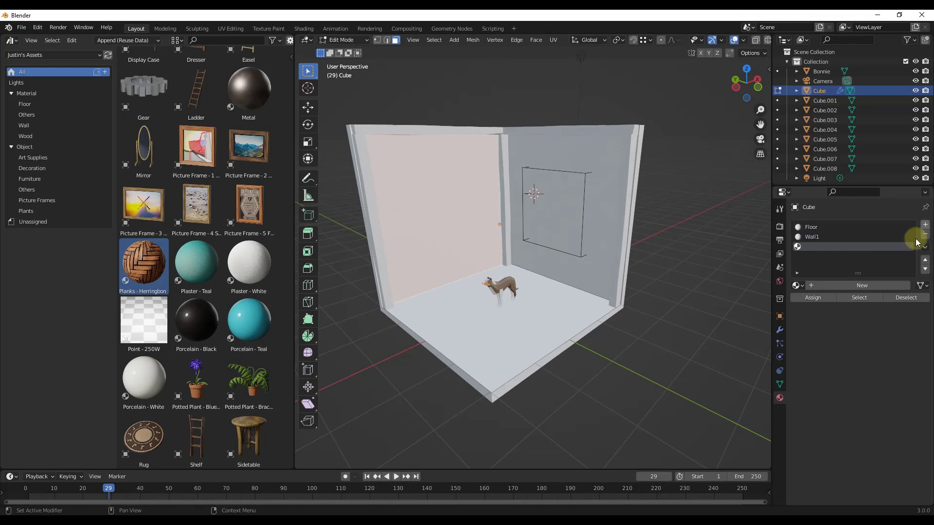
{"action": "left_click", "coordinate": [843, 285]}
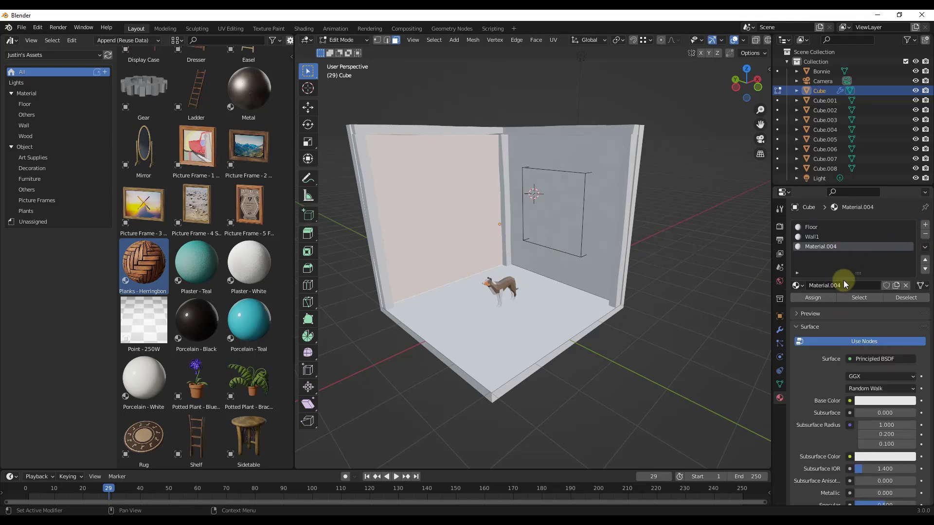
{"action": "double_click", "coordinate": [844, 285]}
{"action": "type", "text": "Wall2"}
{"action": "key", "text": "Return"}
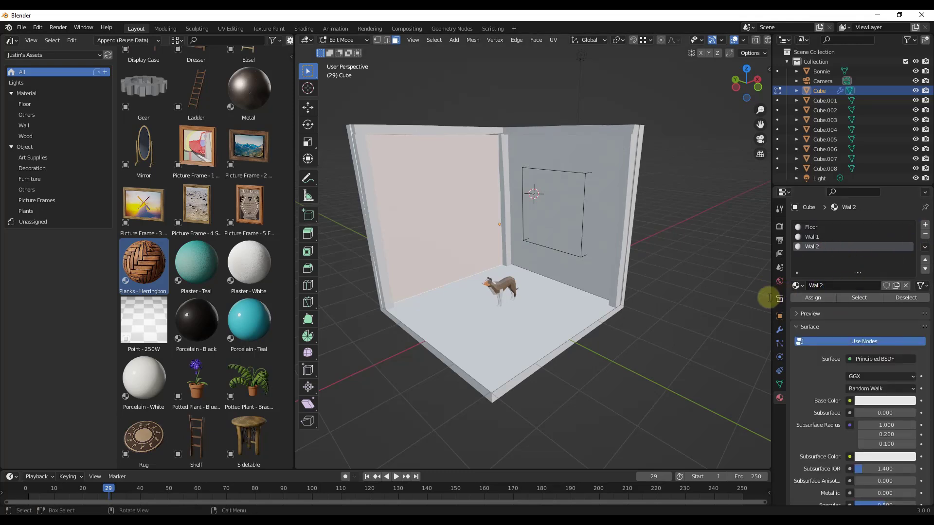
{"action": "key", "text": "Tab"}
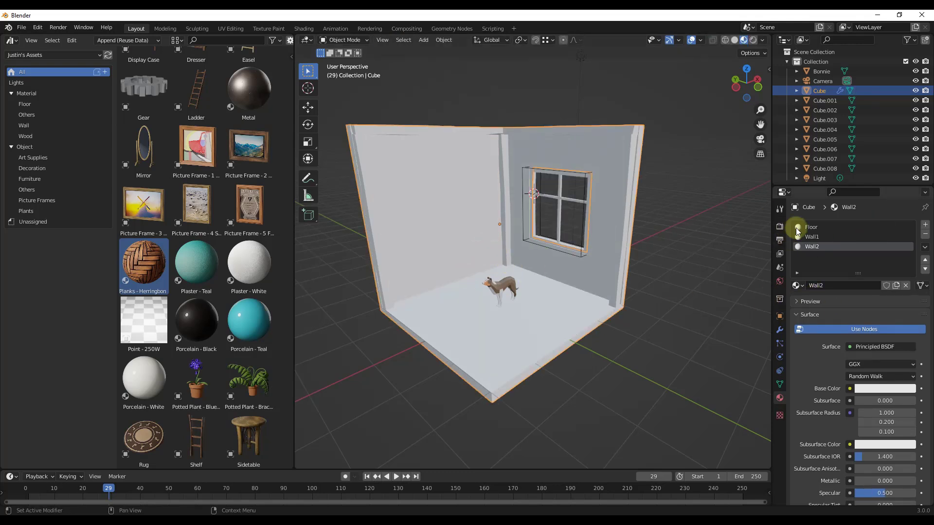
Apply the assets Planks - Herringbone to the floor, Plaster - Teal to the windowless wall and Plaster - White to the window wall
{"action": "left_click_drag", "start_coordinate": [140, 263], "coordinate": [505, 334]}
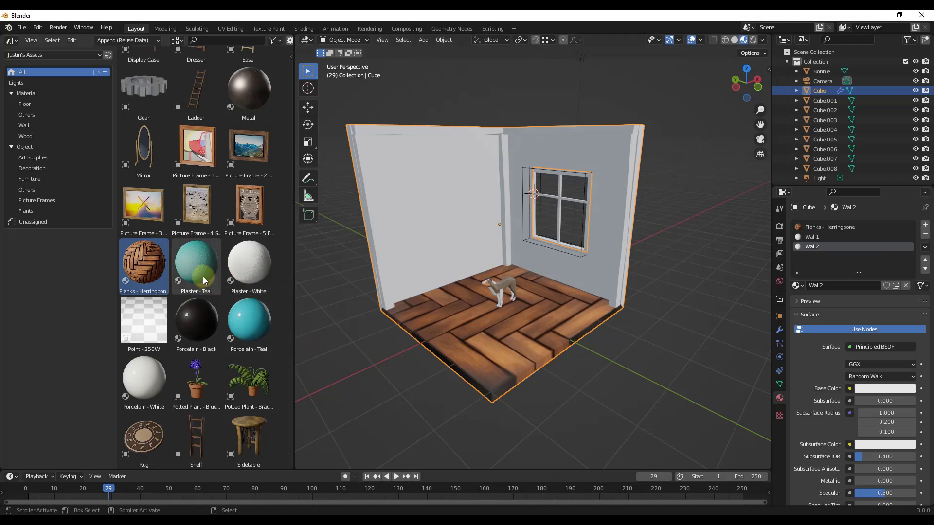
{"action": "left_click_drag", "start_coordinate": [203, 276], "coordinate": [433, 220]}
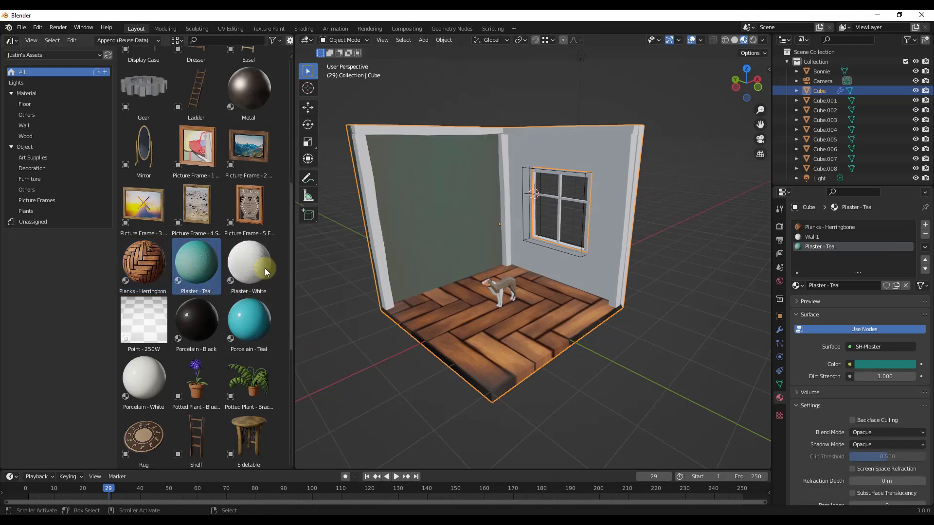
{"action": "mouse_move", "coordinate": [263, 268]}
{"action": "left_mouse_down"}
{"action": "mouse_move", "coordinate": [599, 170]}
{"action": "mouse_move", "coordinate": [606, 158]}
{"action": "left_mouse_up"}
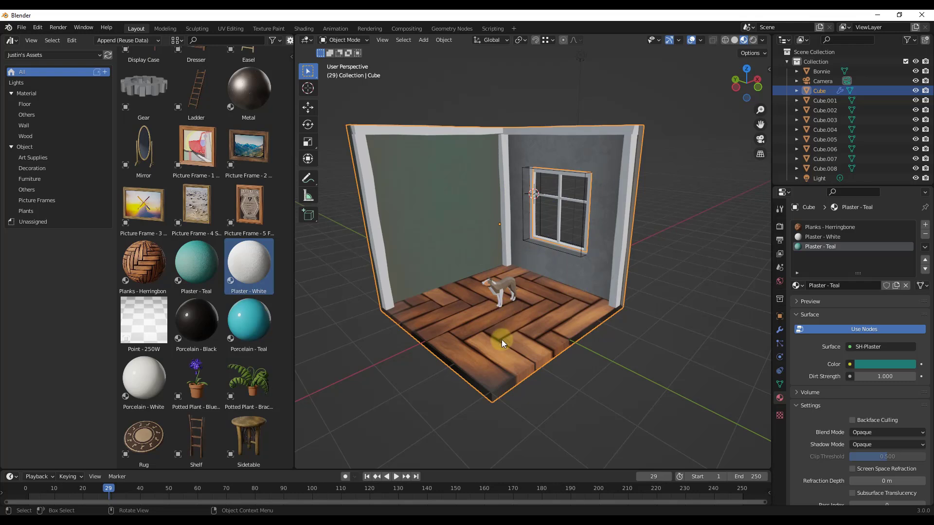
{"action": "scroll", "coordinate": [606, 174], "scroll_direction": "up", "scroll_amount": 4}
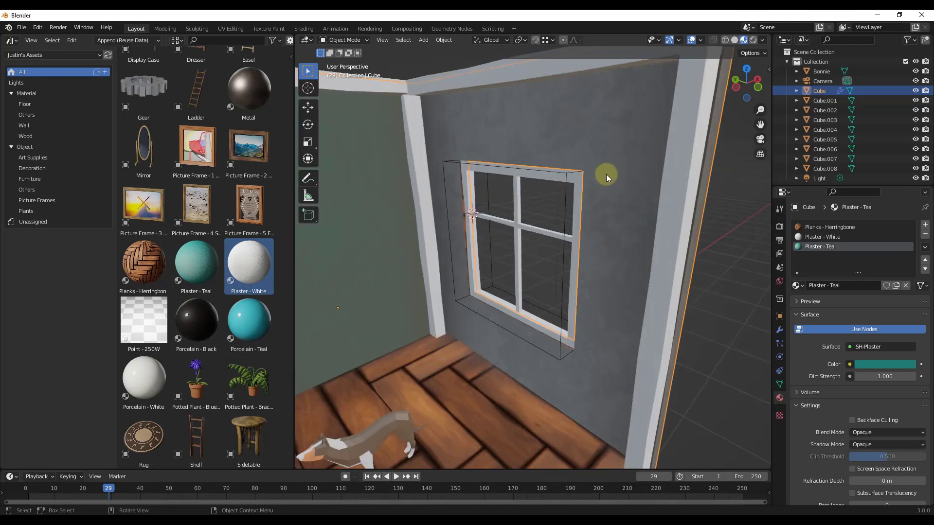
{"action": "scroll", "coordinate": [612, 169], "scroll_direction": "down", "scroll_amount": 5}
{"action": "scroll", "coordinate": [428, 216], "scroll_direction": "up", "scroll_amount": 8}
{"action": "scroll", "coordinate": [428, 218], "scroll_direction": "down", "scroll_amount": 10}
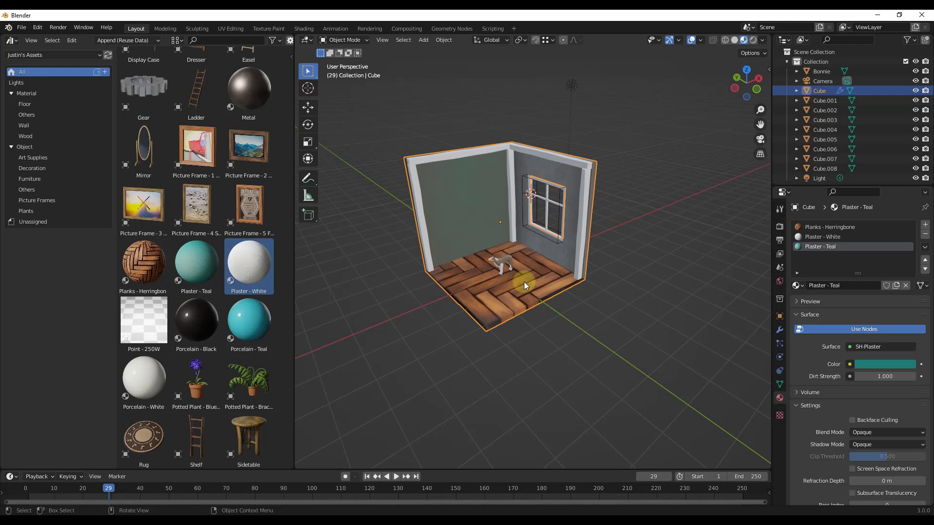
Select the floor face in Edit Mode, open the UV Editing workspace and show its 3D view in material preview
{"action": "key", "text": "Tab"}
{"action": "left_click", "coordinate": [521, 288]}
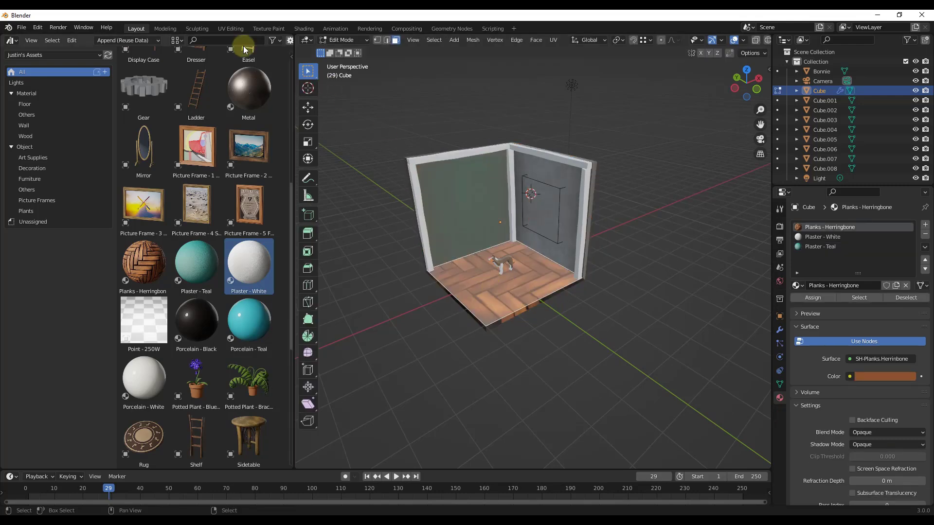
{"action": "left_click", "coordinate": [229, 30]}
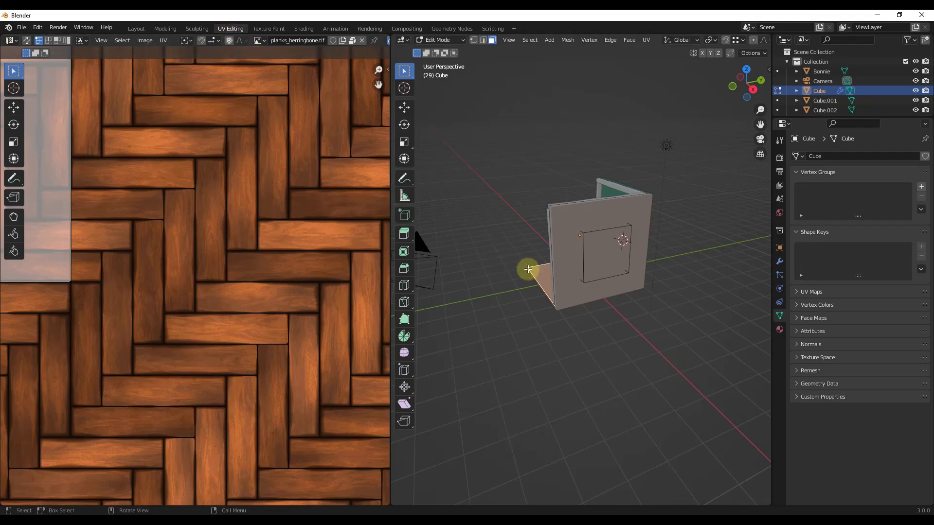
{"action": "middle_click_drag", "start_coordinate": [530, 270], "coordinate": [596, 264]}
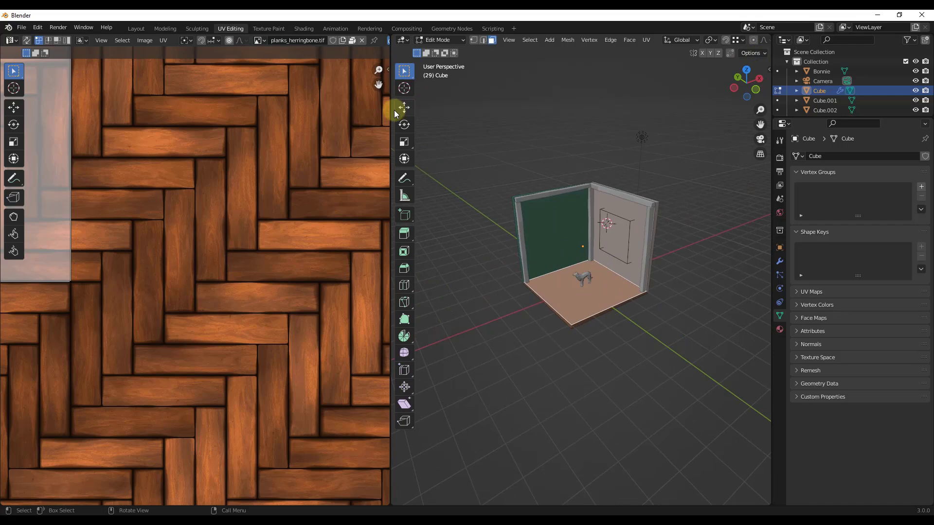
{"action": "left_click_drag", "start_coordinate": [390, 111], "coordinate": [258, 114]}
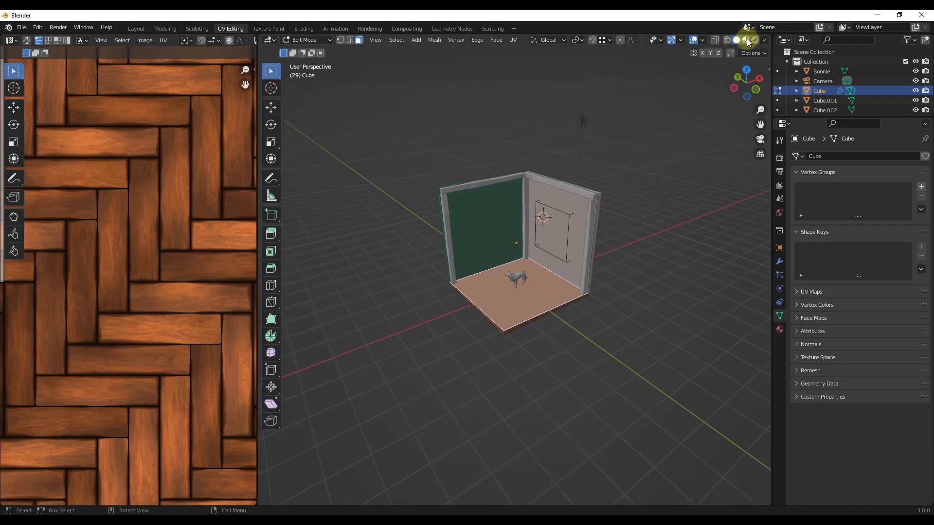
{"action": "left_click", "coordinate": [747, 41]}
{"action": "left_click_drag", "start_coordinate": [257, 175], "coordinate": [386, 176]}
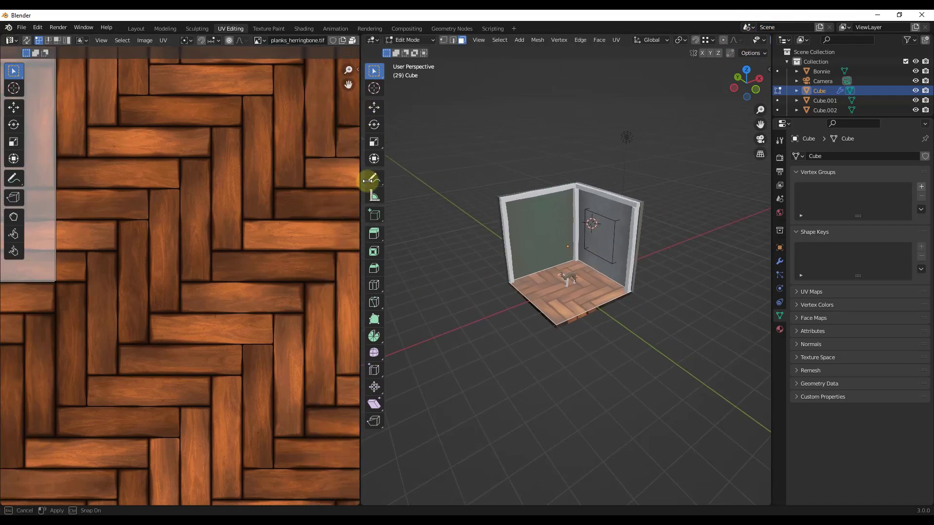
Scale the floor face's UVs up to about four times their size for a finer herringbone pattern
{"action": "scroll", "coordinate": [594, 236], "scroll_direction": "down", "scroll_amount": 4}
{"action": "scroll", "coordinate": [588, 285], "scroll_direction": "up", "scroll_amount": 6}
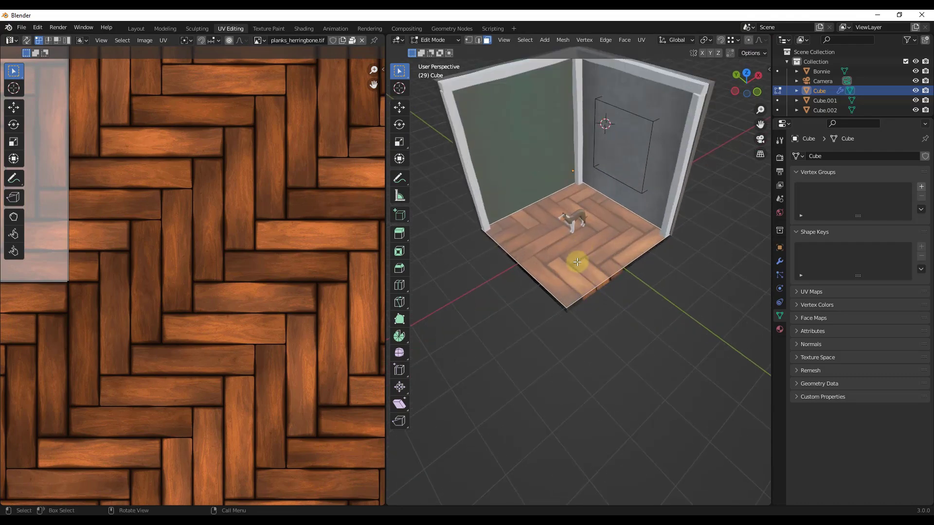
{"action": "scroll", "coordinate": [577, 262], "scroll_direction": "down", "scroll_amount": 4}
{"action": "scroll", "coordinate": [248, 223], "scroll_direction": "down", "scroll_amount": 4}
{"action": "scroll", "coordinate": [129, 187], "scroll_direction": "up", "scroll_amount": 1}
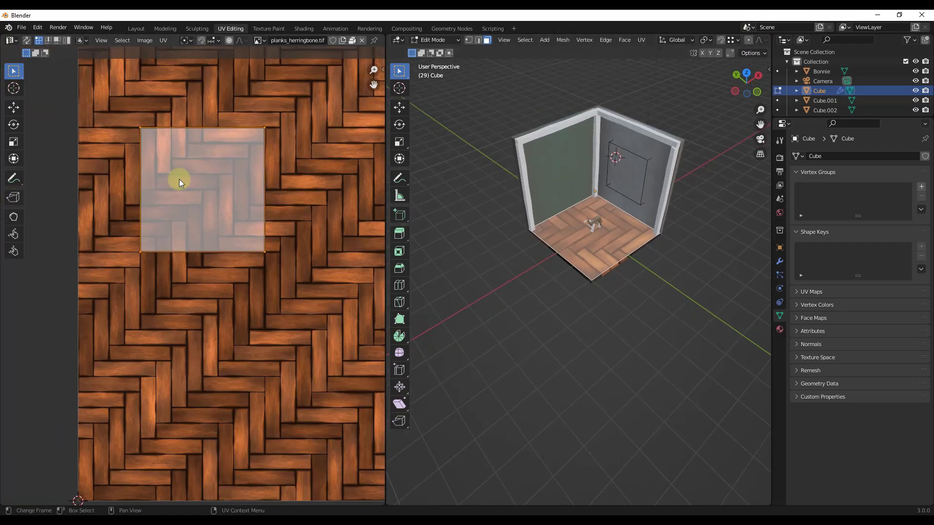
{"action": "scroll", "coordinate": [179, 181], "scroll_direction": "down", "scroll_amount": 3}
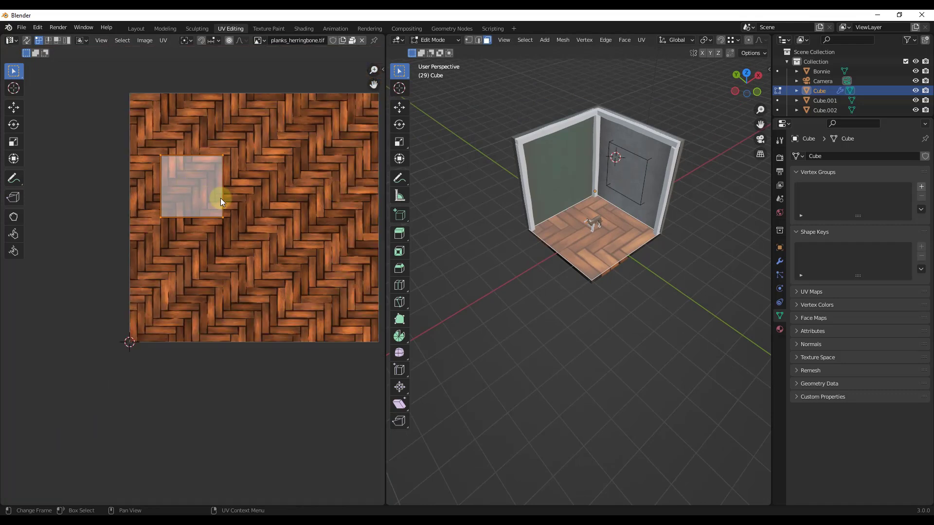
{"action": "key", "text": "s"}
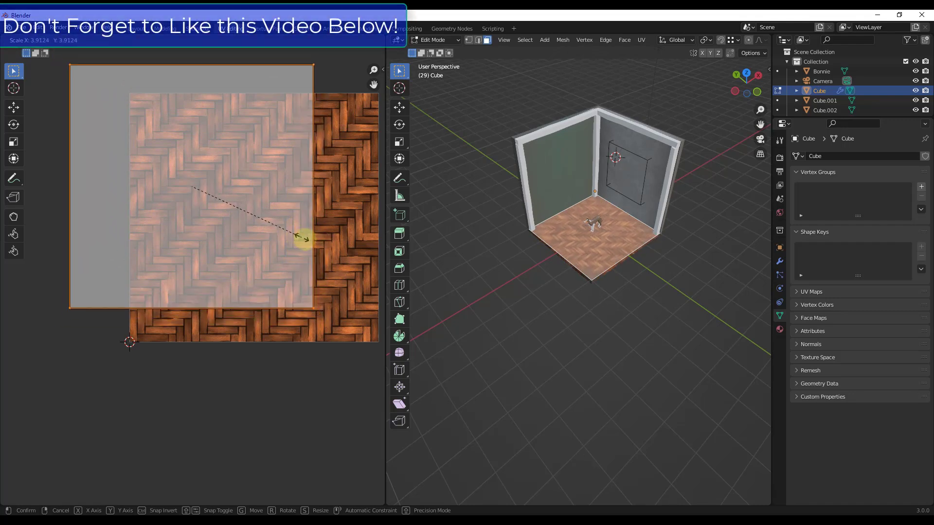
{"action": "left_click", "coordinate": [307, 242]}
{"action": "scroll", "coordinate": [633, 243], "scroll_direction": "up", "scroll_amount": 4}
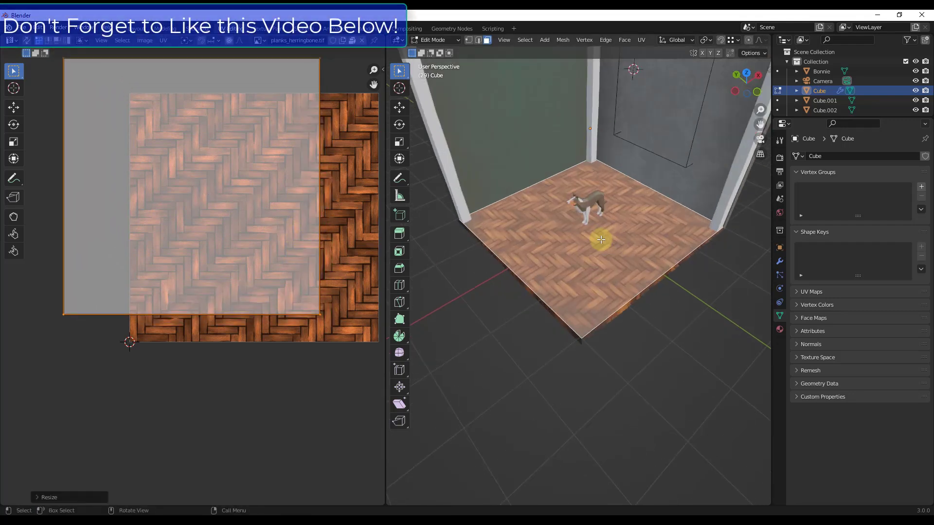
{"action": "scroll", "coordinate": [608, 239], "scroll_direction": "down", "scroll_amount": 4}
Select the teal wall face and scale its UVs up to about 2.6 times their size
{"action": "middle_click_drag", "start_coordinate": [617, 238], "coordinate": [610, 216]}
{"action": "left_click", "coordinate": [564, 167]}
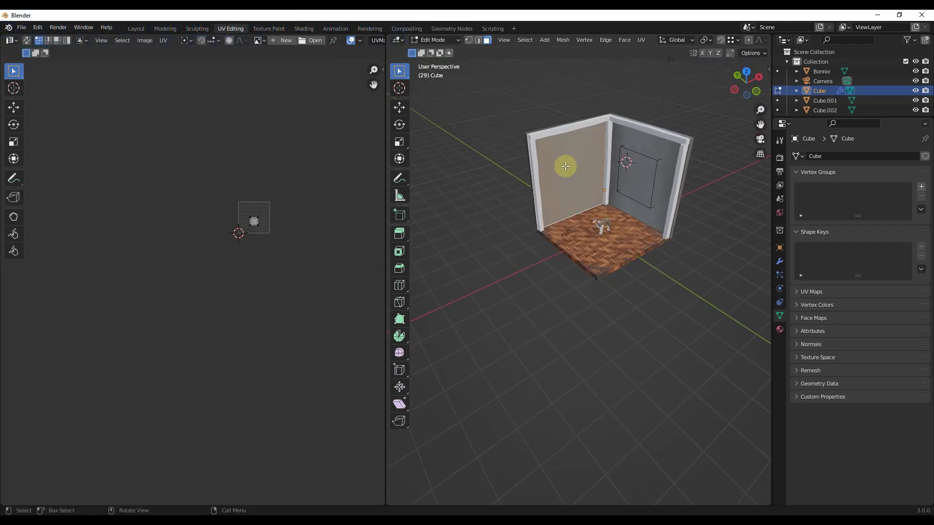
{"action": "scroll", "coordinate": [250, 215], "scroll_direction": "up", "scroll_amount": 8}
{"action": "scroll", "coordinate": [285, 185], "scroll_direction": "up", "scroll_amount": 1}
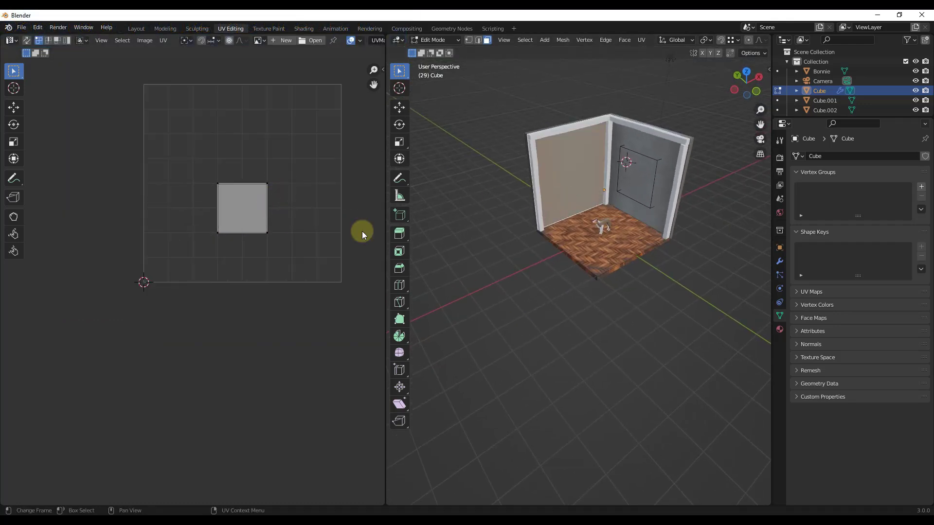
{"action": "scroll", "coordinate": [603, 150], "scroll_direction": "up", "scroll_amount": 5}
{"action": "scroll", "coordinate": [576, 182], "scroll_direction": "down", "scroll_amount": 3}
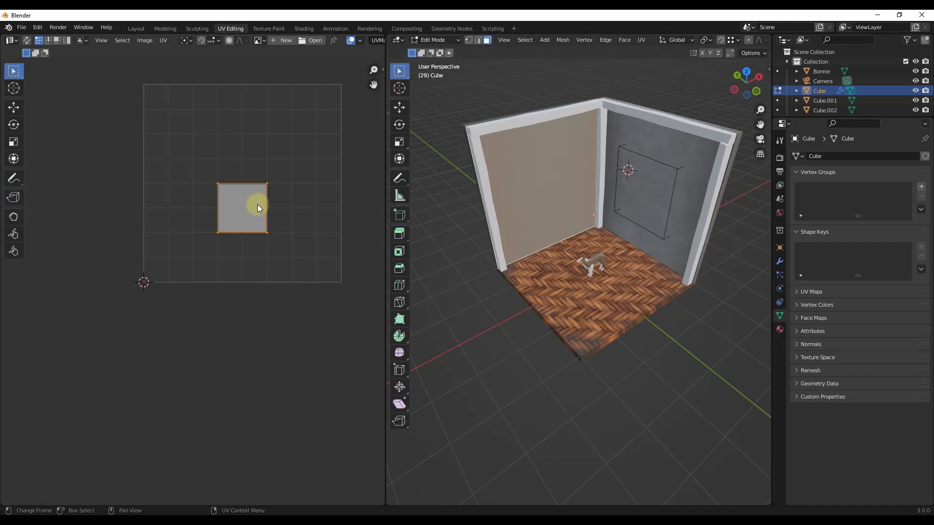
{"action": "key", "text": "s"}
{"action": "left_click", "coordinate": [281, 211]}
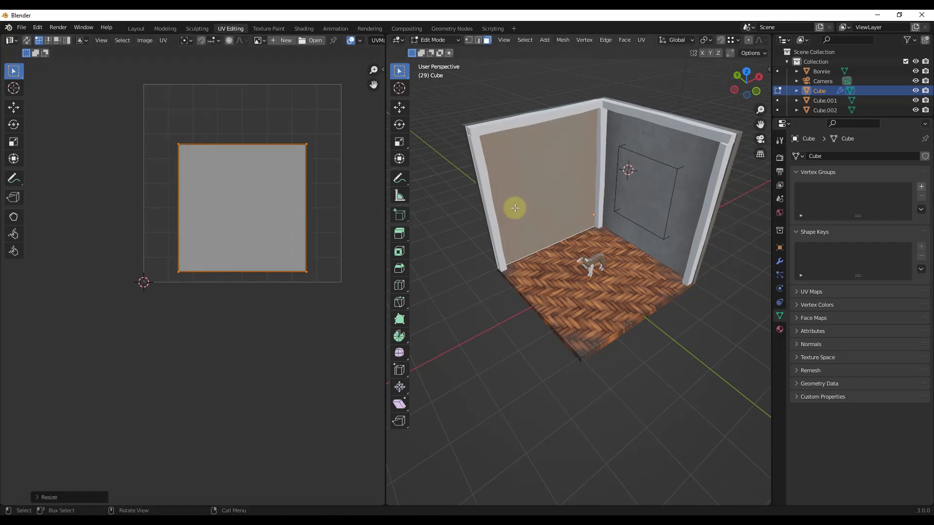
{"action": "scroll", "coordinate": [560, 173], "scroll_direction": "up", "scroll_amount": 5}
{"action": "scroll", "coordinate": [545, 194], "scroll_direction": "down", "scroll_amount": 5}
{"action": "scroll", "coordinate": [647, 203], "scroll_direction": "up", "scroll_amount": 2}
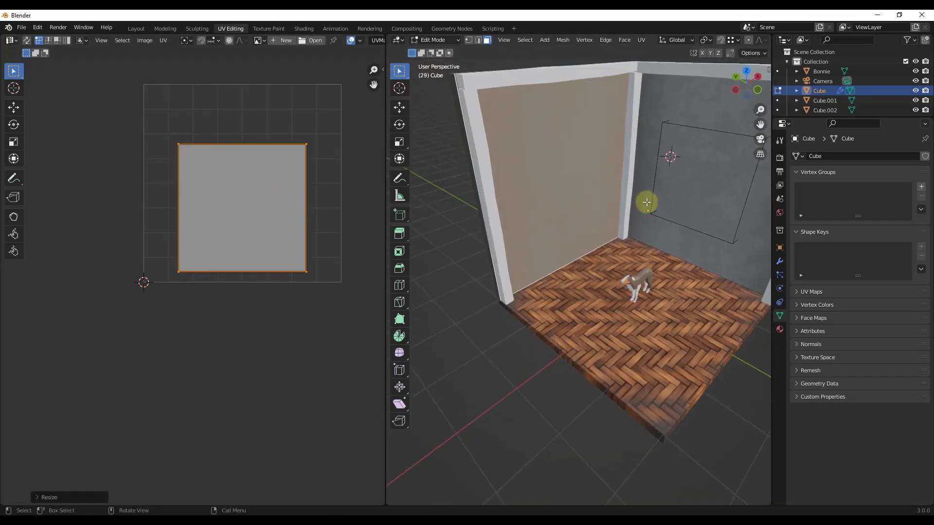
Select the window wall face, scale its UVs up to about eight times their size and leave Edit Mode
{"action": "middle_click_drag", "start_coordinate": [647, 202], "coordinate": [594, 223], "text": "shift"}
{"action": "key", "text": "ctrl+z"}
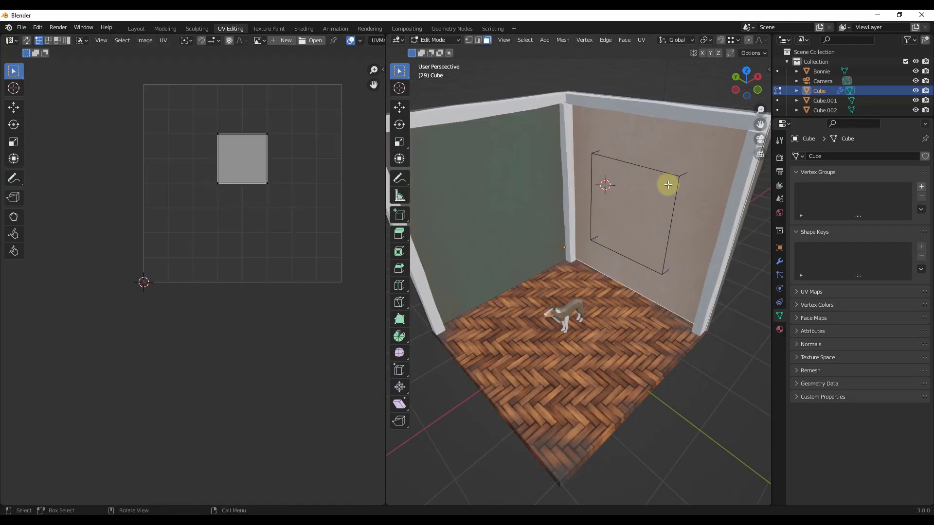
{"action": "key", "text": "a"}
{"action": "key", "text": "s"}
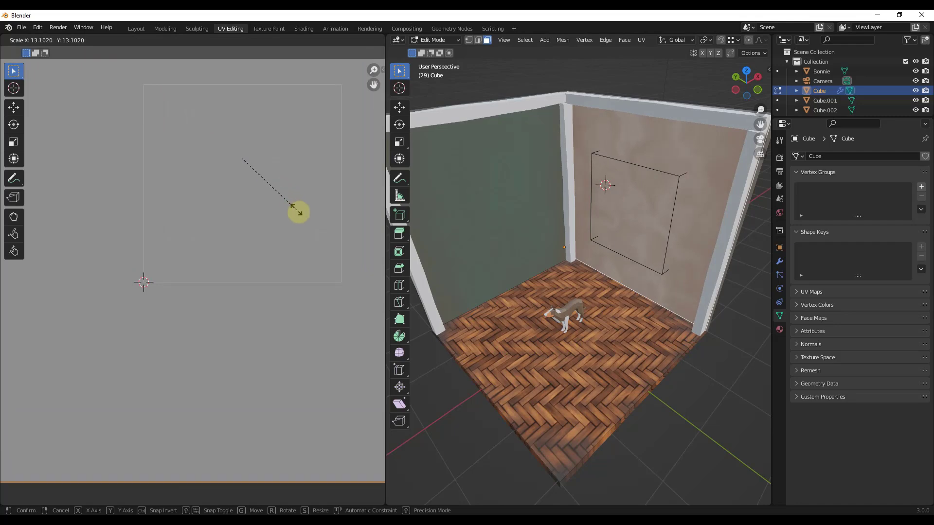
{"action": "left_click", "coordinate": [275, 194]}
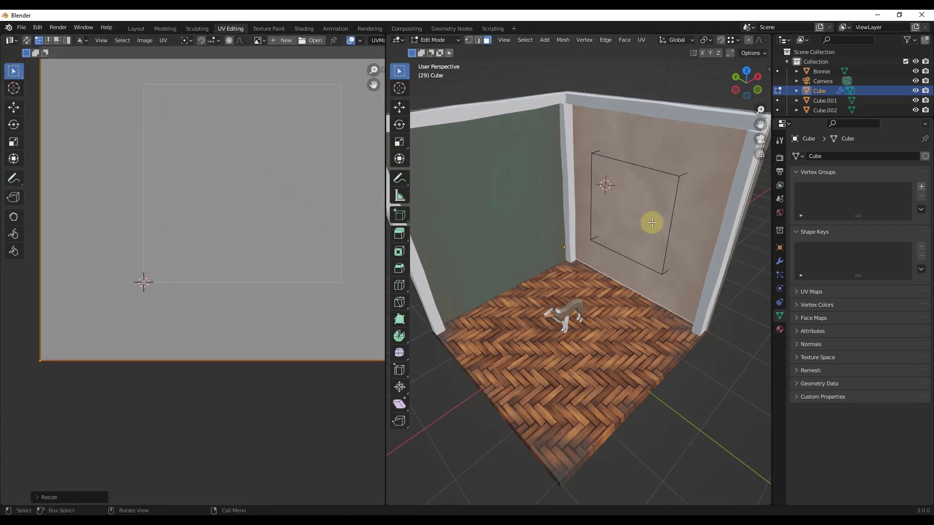
{"action": "key", "text": "Tab"}
{"action": "scroll", "coordinate": [657, 223], "scroll_direction": "up", "scroll_amount": 5}
{"action": "scroll", "coordinate": [614, 208], "scroll_direction": "down", "scroll_amount": 5}
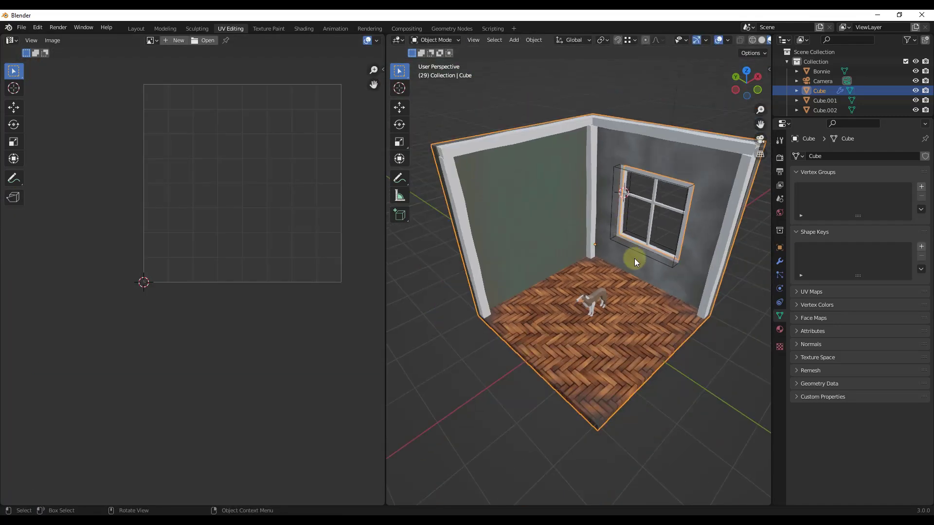
Apply the Wood 2 material from the Asset Browser's Wood category to the post at the windowless wall's outer edge
{"action": "left_click", "coordinate": [466, 210]}
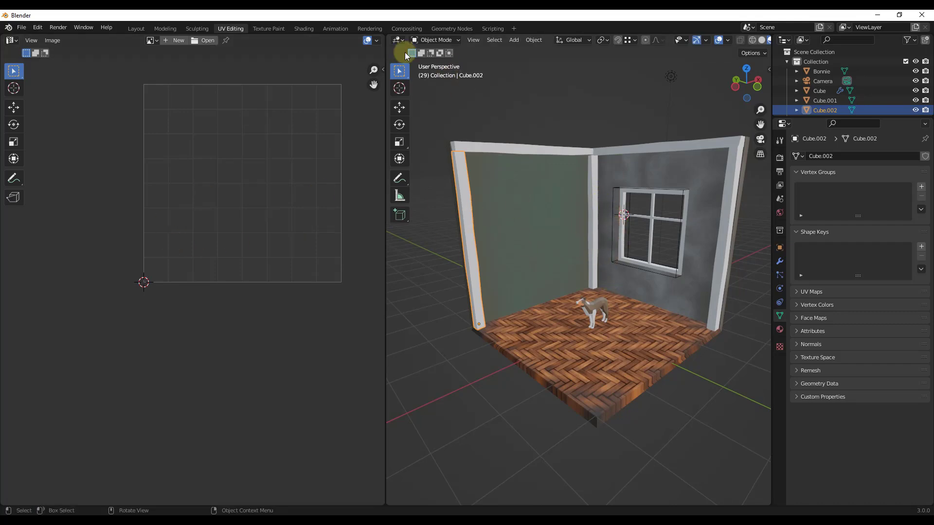
{"action": "left_click", "coordinate": [141, 28]}
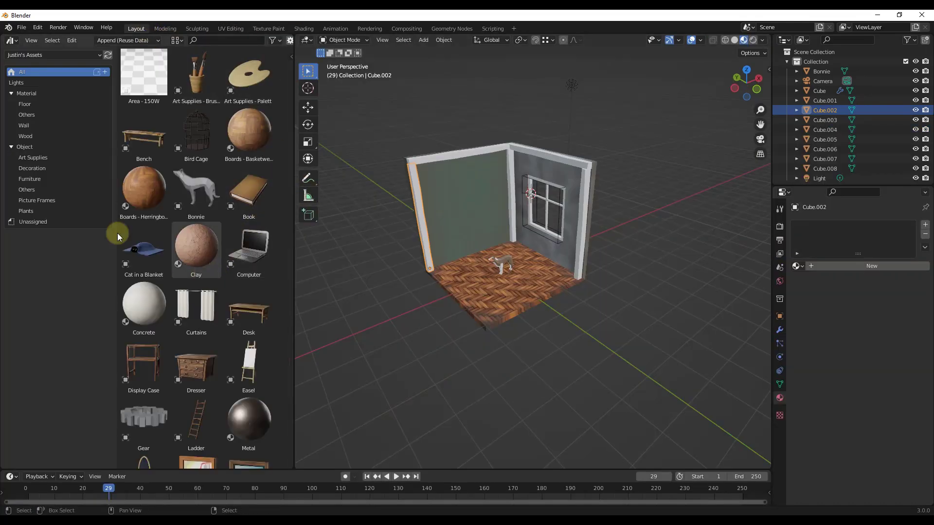
{"action": "left_click", "coordinate": [49, 136]}
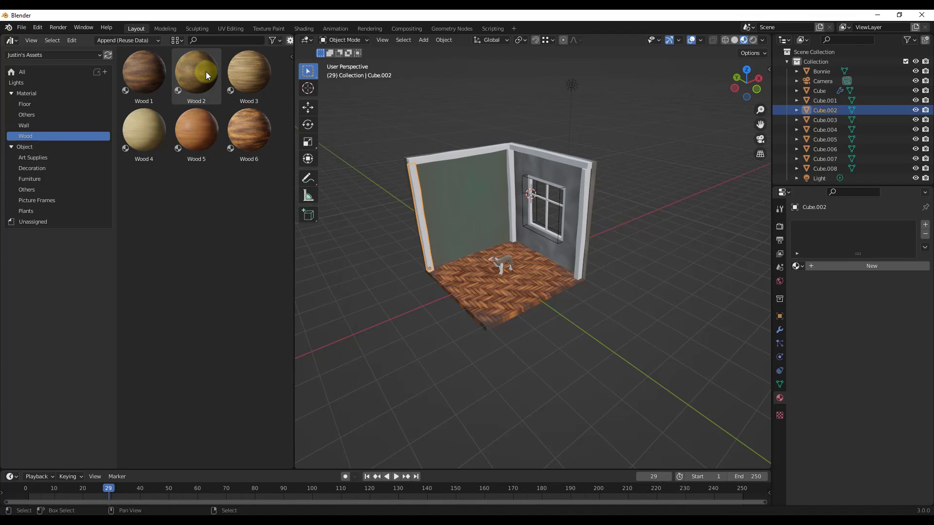
{"action": "left_click_drag", "start_coordinate": [206, 75], "coordinate": [420, 200]}
{"action": "scroll", "coordinate": [416, 198], "scroll_direction": "up", "scroll_amount": 5}
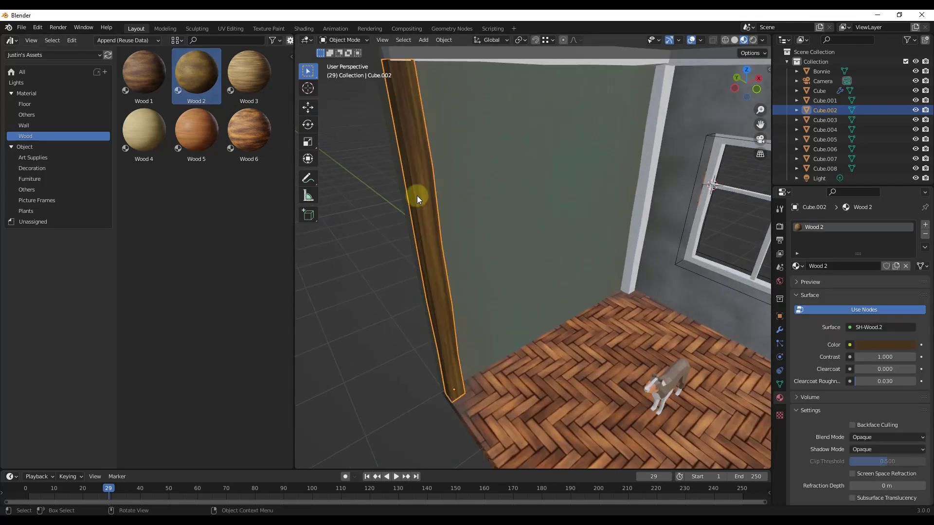
{"action": "scroll", "coordinate": [419, 198], "scroll_direction": "up", "scroll_amount": 3}
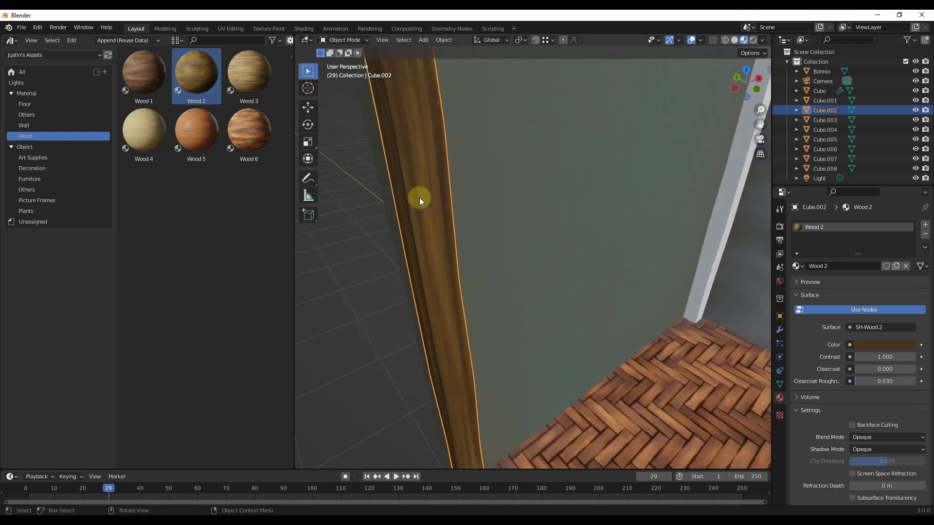
{"action": "scroll", "coordinate": [419, 203], "scroll_direction": "down", "scroll_amount": 8}
Apply the Wood 2 material to the remaining wall beams and posts around the room
{"action": "scroll", "coordinate": [531, 156], "scroll_direction": "up", "scroll_amount": 2}
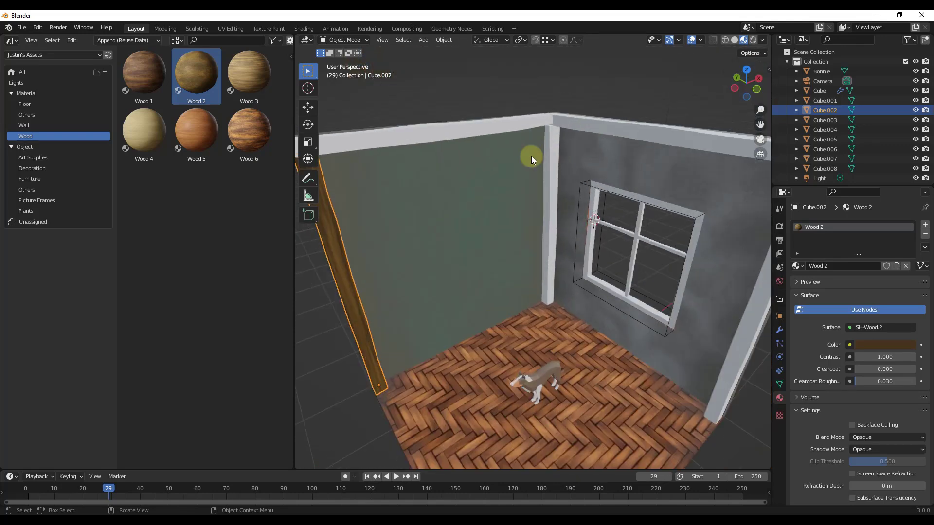
{"action": "scroll", "coordinate": [550, 150], "scroll_direction": "down", "scroll_amount": 3}
{"action": "scroll", "coordinate": [535, 151], "scroll_direction": "up", "scroll_amount": 3}
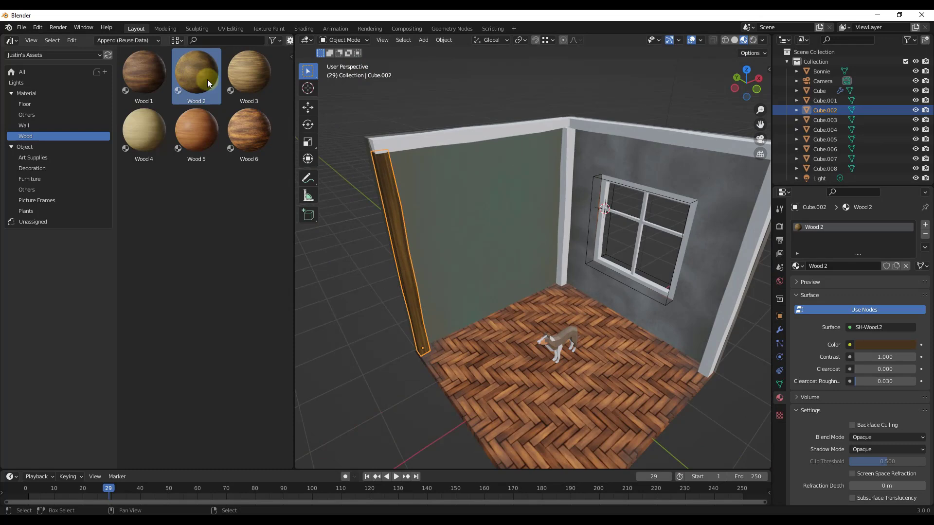
{"action": "left_click_drag", "start_coordinate": [207, 84], "coordinate": [479, 156]}
{"action": "left_click_drag", "start_coordinate": [197, 75], "coordinate": [392, 151]}
{"action": "scroll", "coordinate": [392, 151], "scroll_direction": "up", "scroll_amount": 3}
{"action": "scroll", "coordinate": [401, 146], "scroll_direction": "down", "scroll_amount": 1}
{"action": "scroll", "coordinate": [410, 146], "scroll_direction": "down", "scroll_amount": 2}
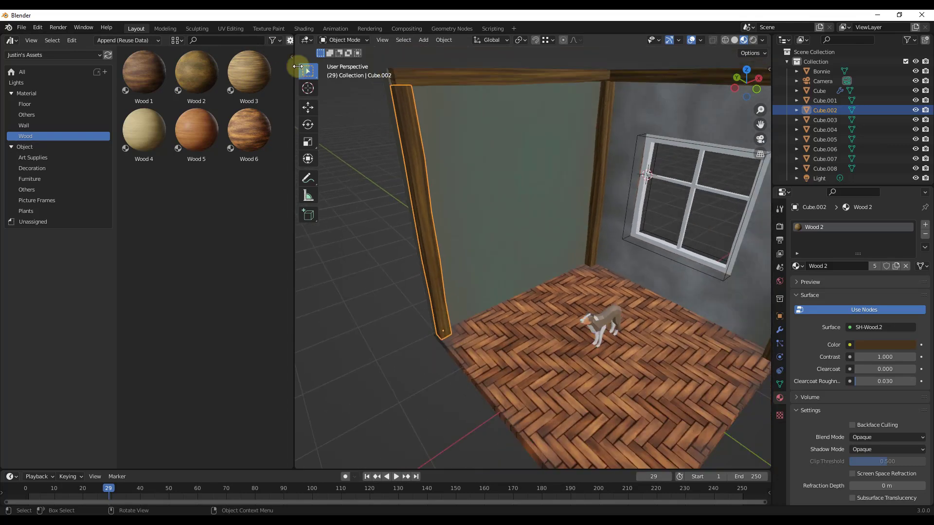
Examine the outer post's UV layout in the UV Editing workspace and the wood grain on the beams
{"action": "left_click", "coordinate": [225, 28]}
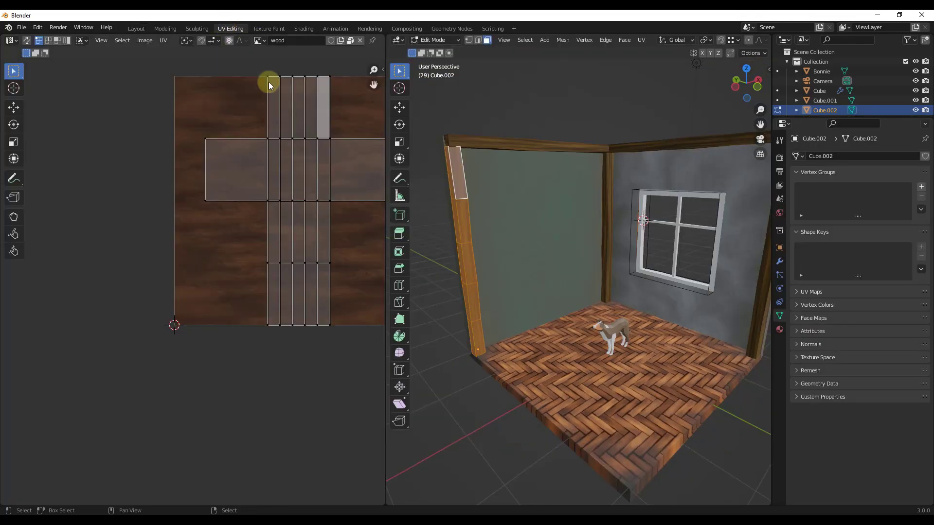
{"action": "scroll", "coordinate": [459, 223], "scroll_direction": "up", "scroll_amount": 4}
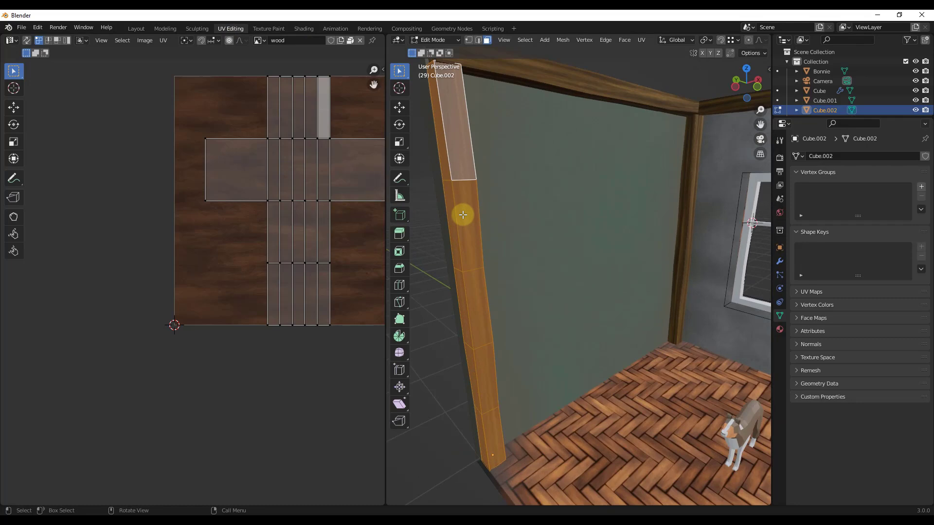
{"action": "right_click", "coordinate": [462, 215]}
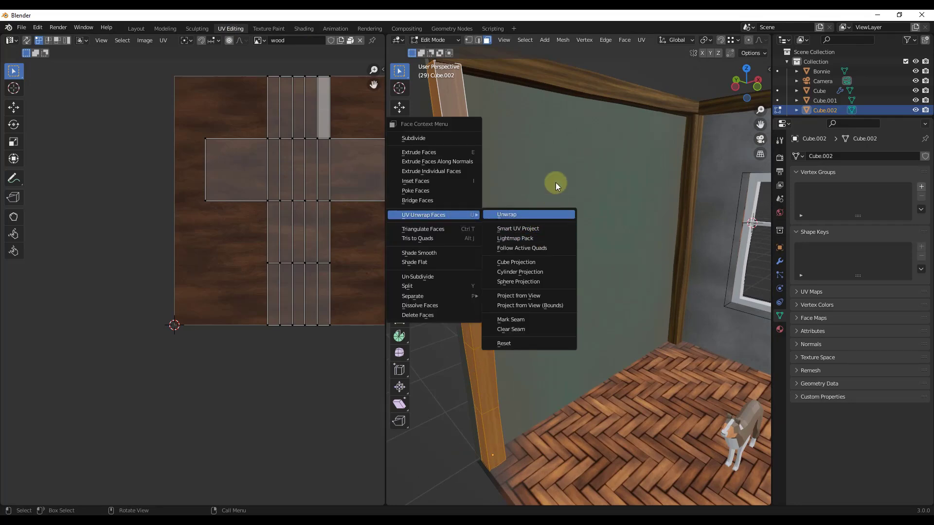
{"action": "key", "text": "Tab"}
{"action": "scroll", "coordinate": [542, 194], "scroll_direction": "down", "scroll_amount": 4}
{"action": "scroll", "coordinate": [606, 127], "scroll_direction": "up", "scroll_amount": 4}
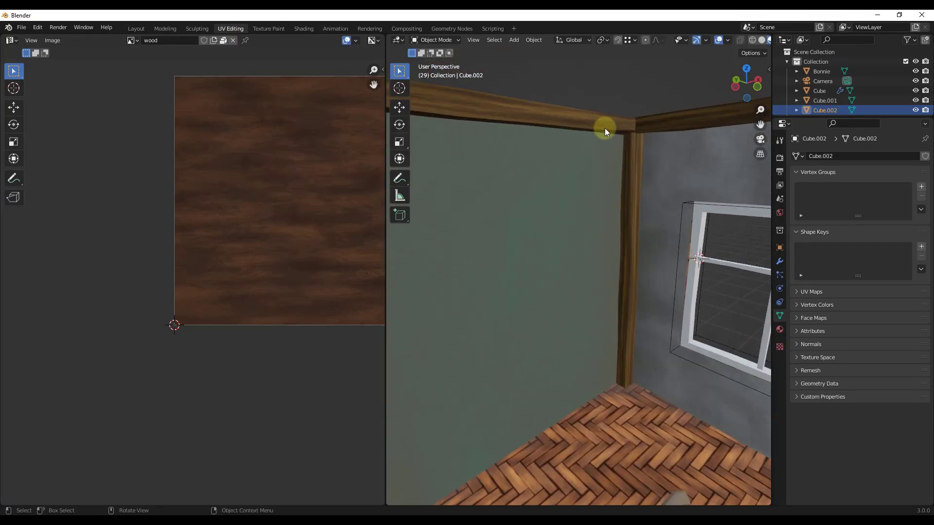
{"action": "scroll", "coordinate": [605, 127], "scroll_direction": "up", "scroll_amount": 2}
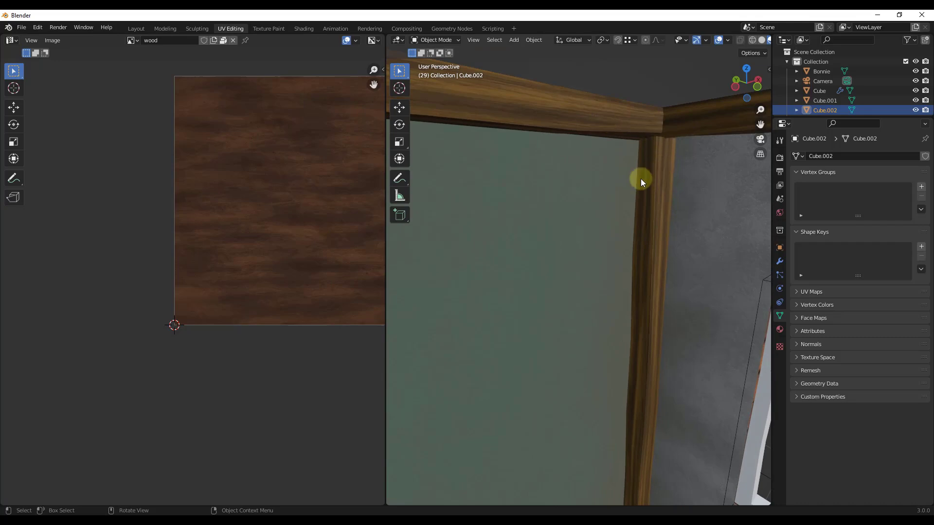
{"action": "scroll", "coordinate": [605, 183], "scroll_direction": "down", "scroll_amount": 6}
{"action": "scroll", "coordinate": [716, 245], "scroll_direction": "up", "scroll_amount": 2}
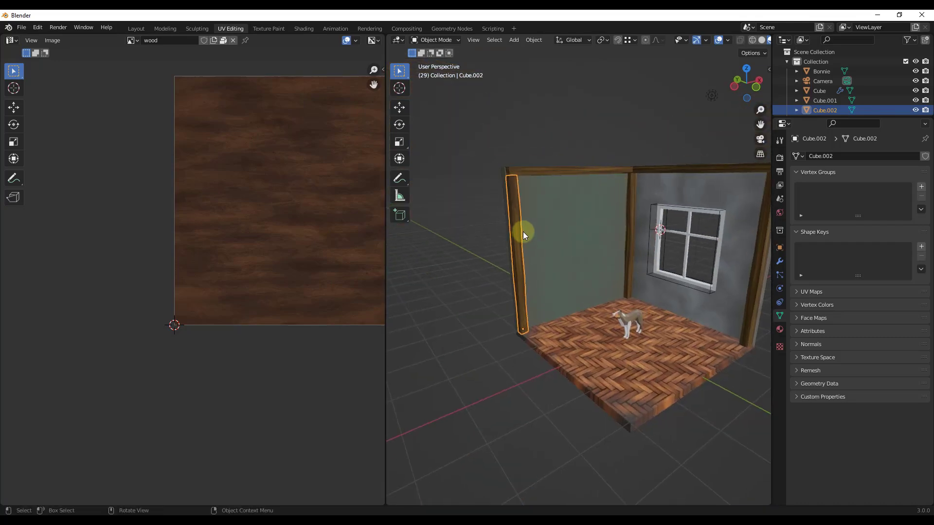
{"action": "scroll", "coordinate": [699, 252], "scroll_direction": "up", "scroll_amount": 2}
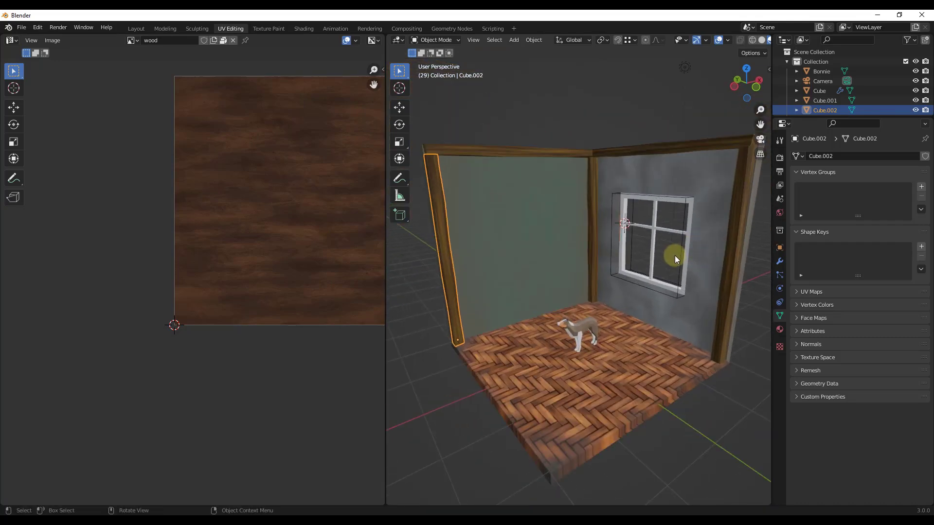
{"action": "scroll", "coordinate": [647, 226], "scroll_direction": "down", "scroll_amount": 4}
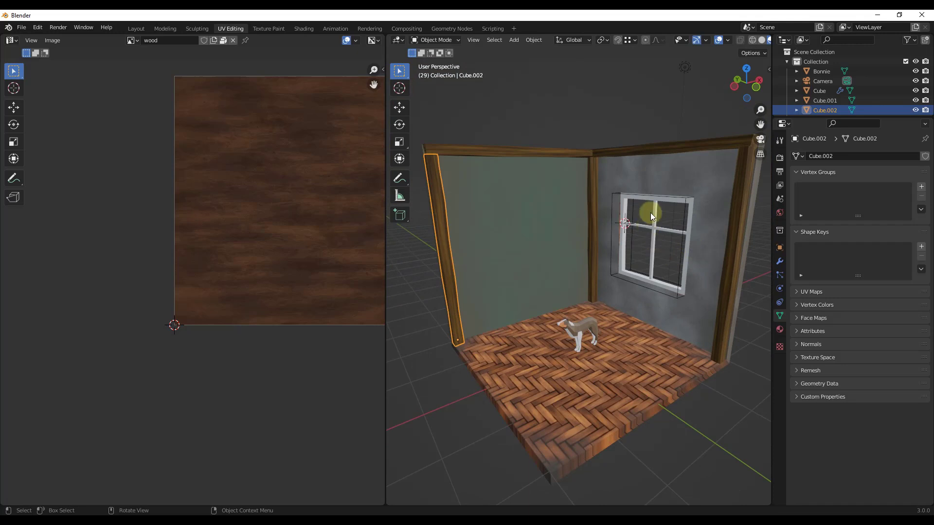
{"action": "scroll", "coordinate": [705, 241], "scroll_direction": "down", "scroll_amount": 1}
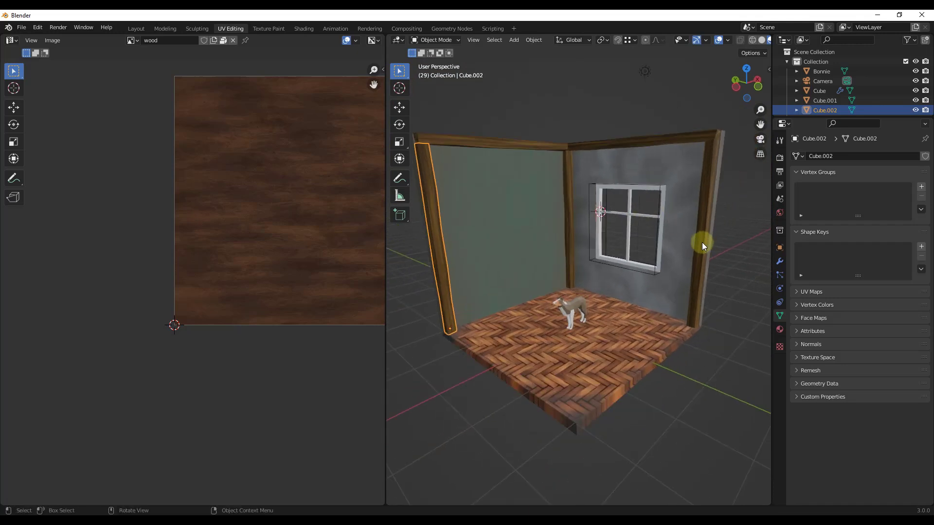
Return to the Layout workspace with the whole room in view
{"action": "left_click", "coordinate": [135, 28]}
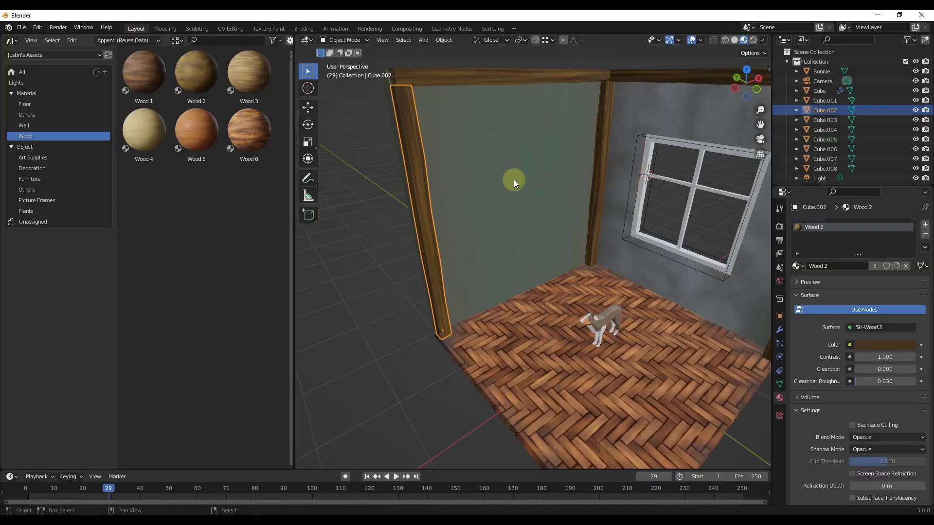
{"action": "scroll", "coordinate": [523, 186], "scroll_direction": "down", "scroll_amount": 3}
{"action": "scroll", "coordinate": [584, 209], "scroll_direction": "up", "scroll_amount": 2}
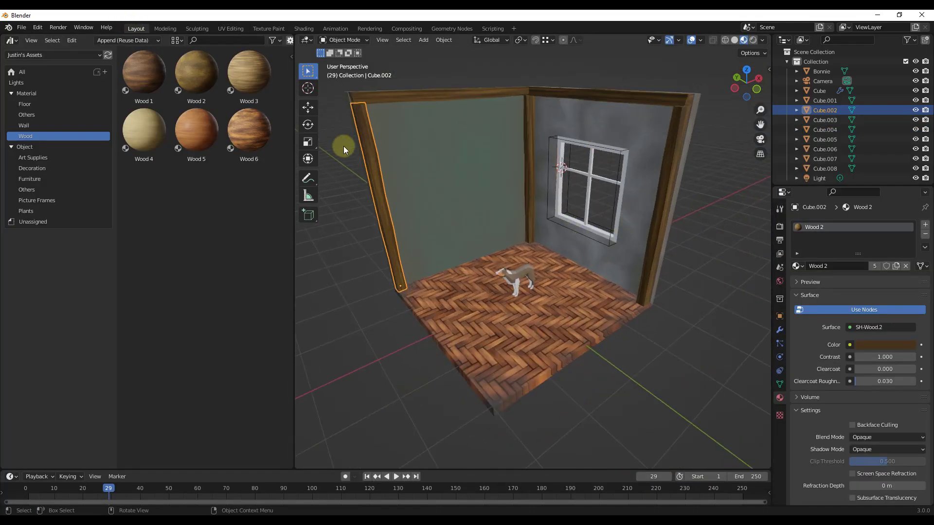
{"action": "right_click", "coordinate": [290, 34]}
{"action": "left_click", "coordinate": [253, 45]}
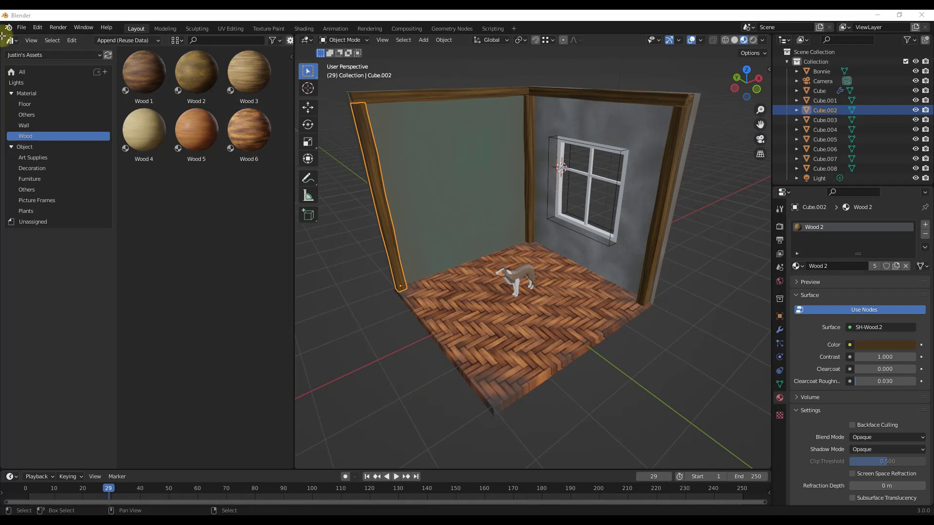
{"action": "right_click", "coordinate": [4, 467]}
{"action": "right_click", "coordinate": [296, 275]}
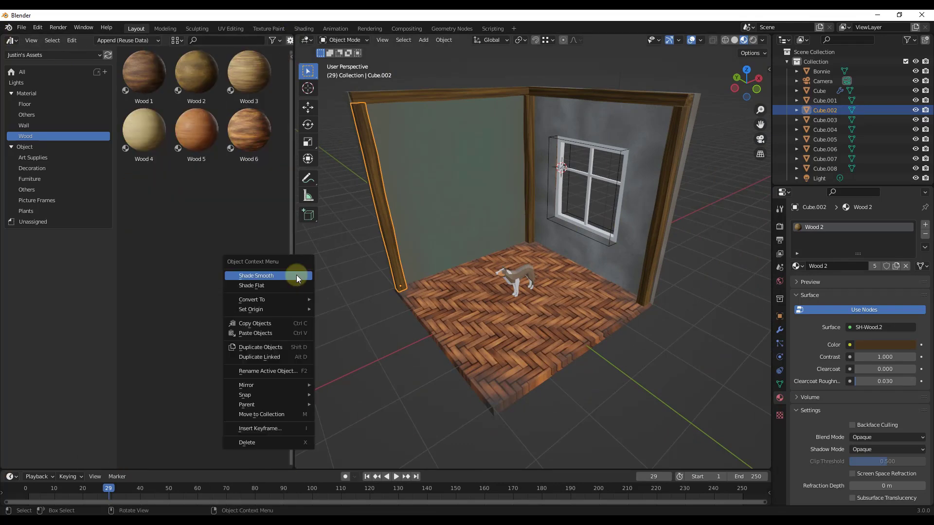
{"action": "key", "text": "Escape"}
Join the Asset Browser area into the 3D viewport so that the viewport takes over its space
{"action": "right_click", "coordinate": [295, 243]}
{"action": "left_click", "coordinate": [251, 242]}
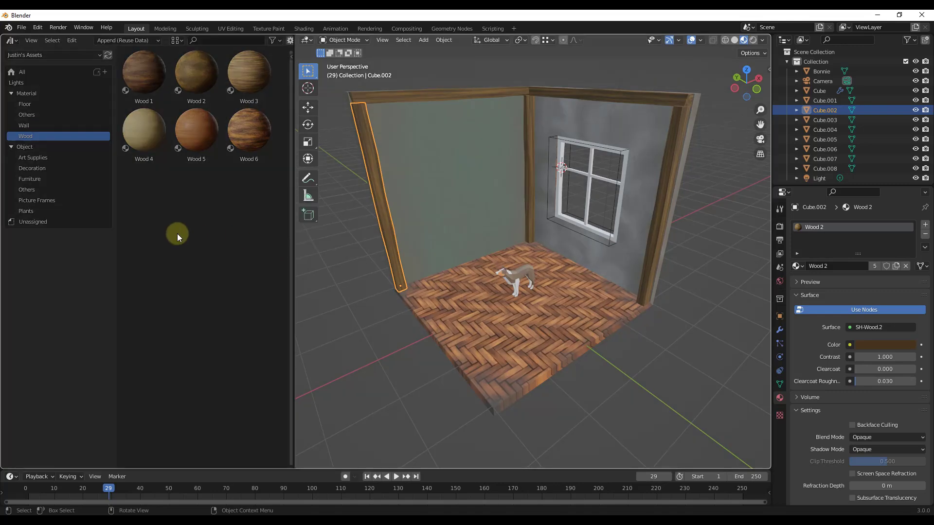
{"action": "left_click", "coordinate": [178, 234]}
Display the room in Rendered viewport shading and select the point light above it to check its light through the window
{"action": "scroll", "coordinate": [430, 234], "scroll_direction": "down", "scroll_amount": 3}
{"action": "middle_click_drag", "start_coordinate": [468, 218], "coordinate": [432, 168]}
{"action": "scroll", "coordinate": [432, 173], "scroll_direction": "up", "scroll_amount": 2}
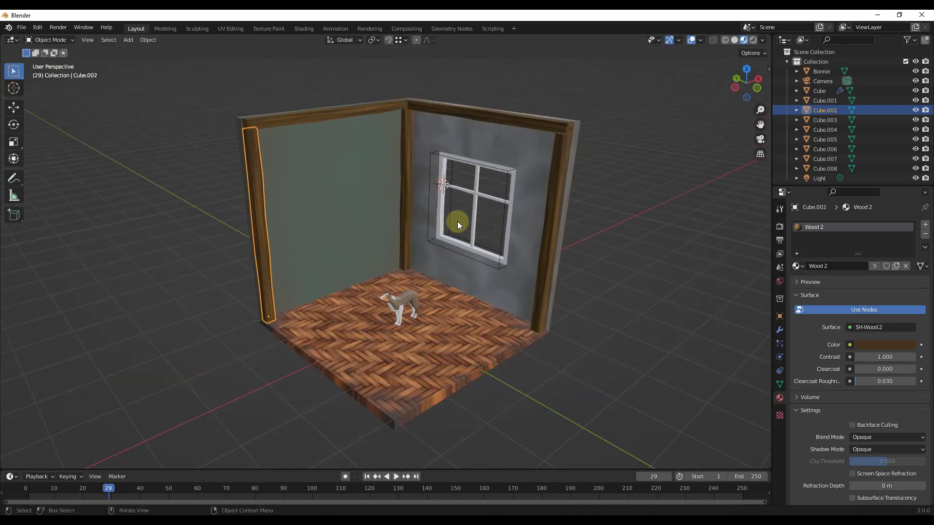
{"action": "middle_click_drag", "start_coordinate": [458, 221], "coordinate": [457, 217]}
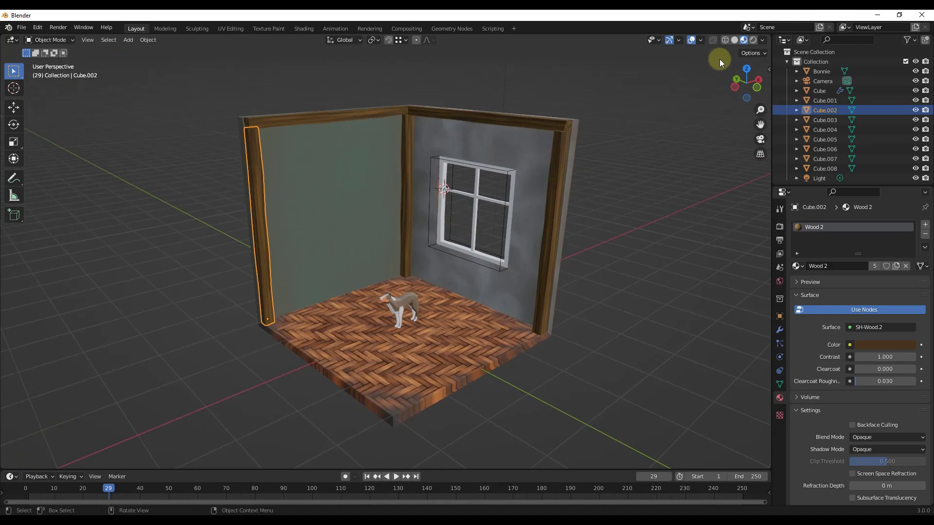
{"action": "left_click", "coordinate": [753, 40]}
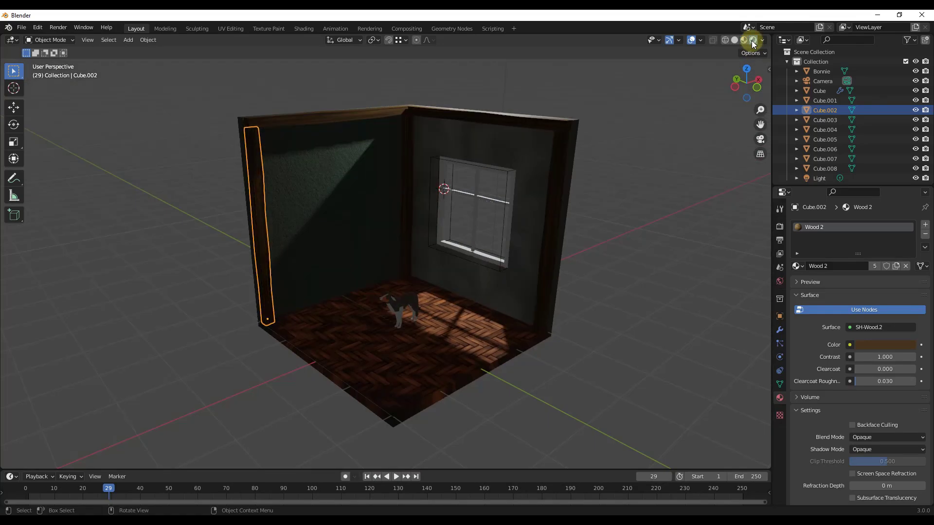
{"action": "scroll", "coordinate": [483, 274], "scroll_direction": "down", "scroll_amount": 3}
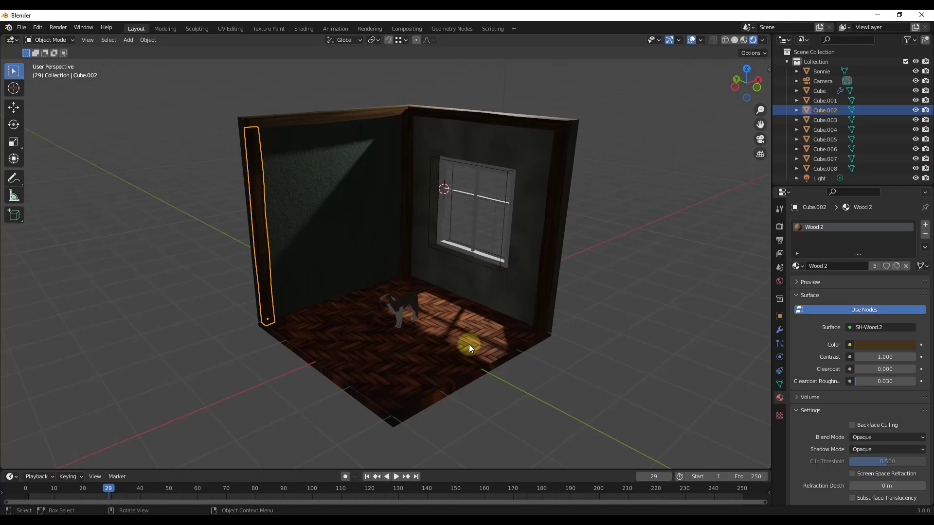
{"action": "left_click", "coordinate": [498, 103]}
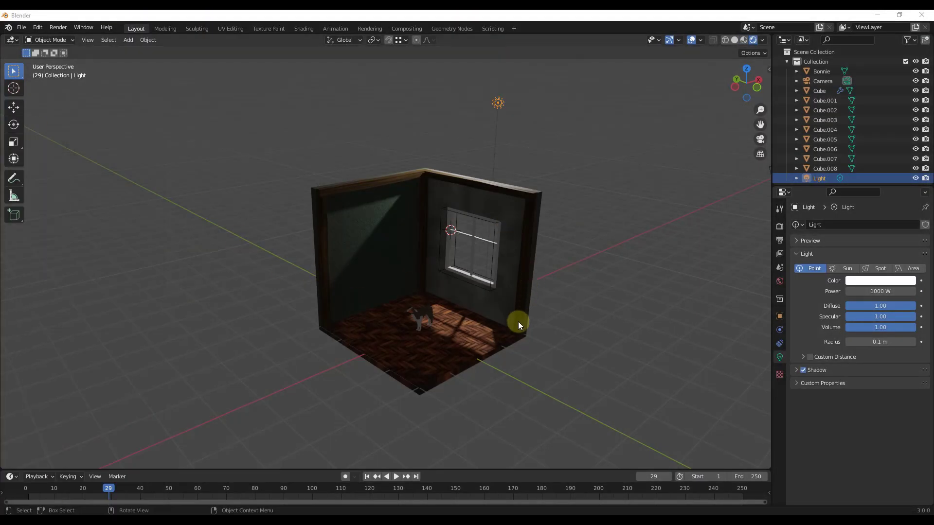
{"action": "scroll", "coordinate": [518, 322], "scroll_direction": "up", "scroll_amount": 5}
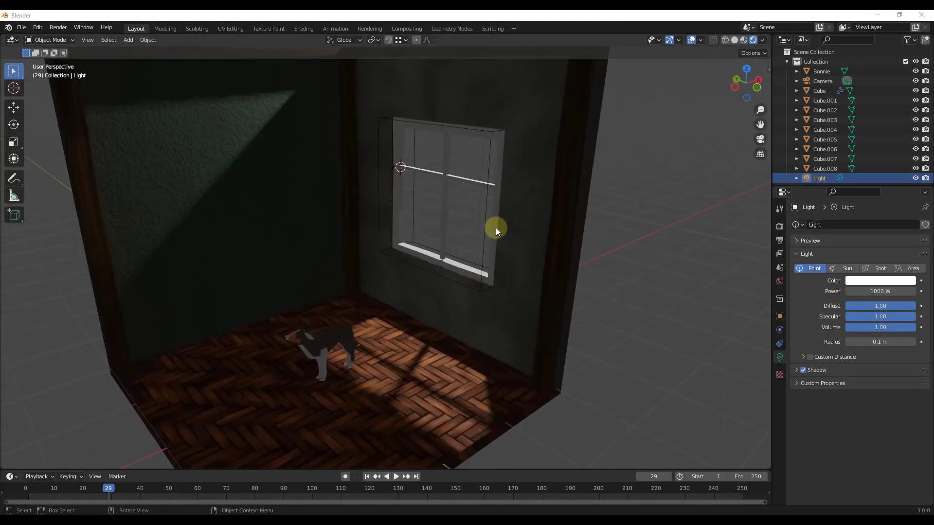
{"action": "scroll", "coordinate": [417, 343], "scroll_direction": "down", "scroll_amount": 7}
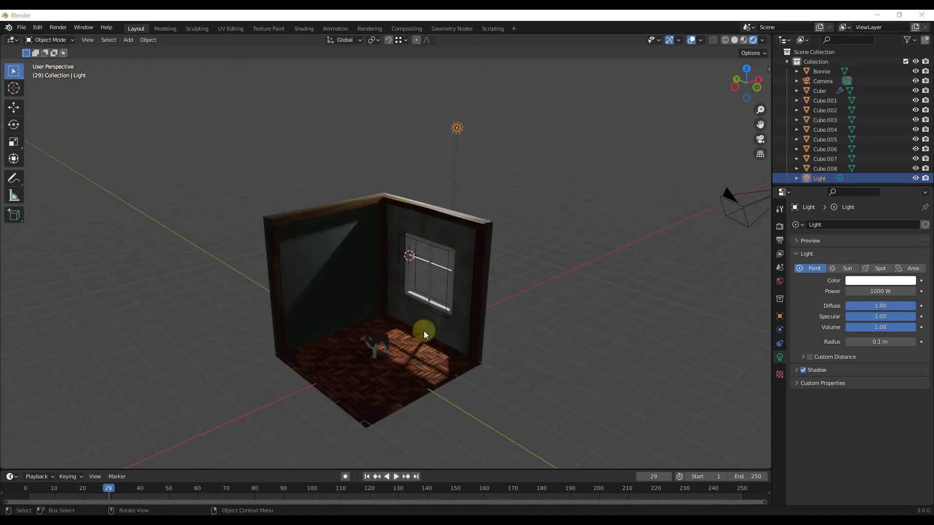
Add a spot light and position it at the centre of the window opening
{"action": "middle_click_drag", "start_coordinate": [424, 331], "coordinate": [421, 322]}
{"action": "key", "text": "shift+a"}
{"action": "mouse_move", "coordinate": [385, 436]}
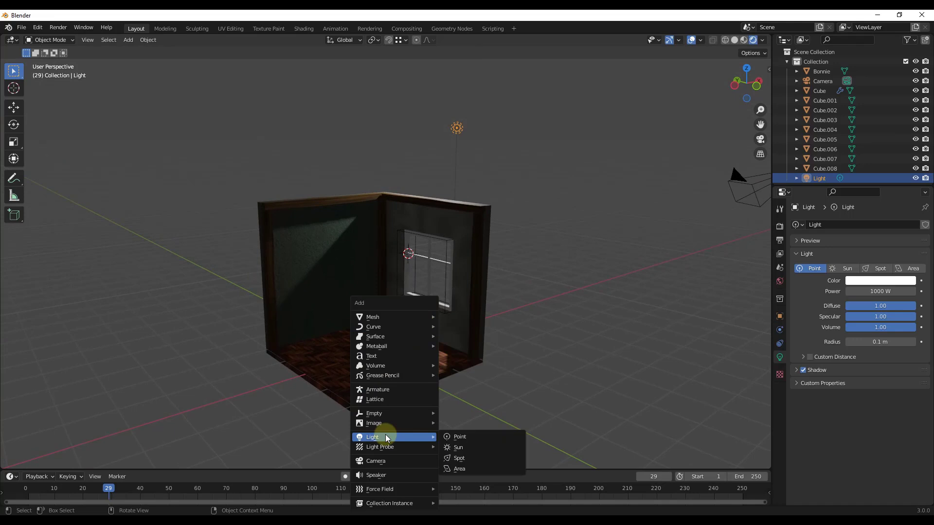
{"action": "left_click", "coordinate": [459, 458]}
{"action": "key", "text": "g"}
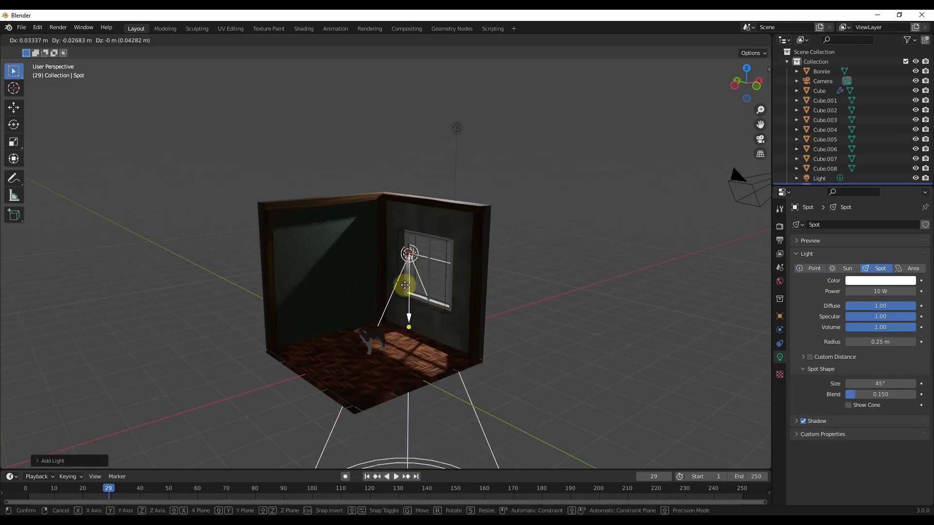
{"action": "left_click", "coordinate": [430, 292]}
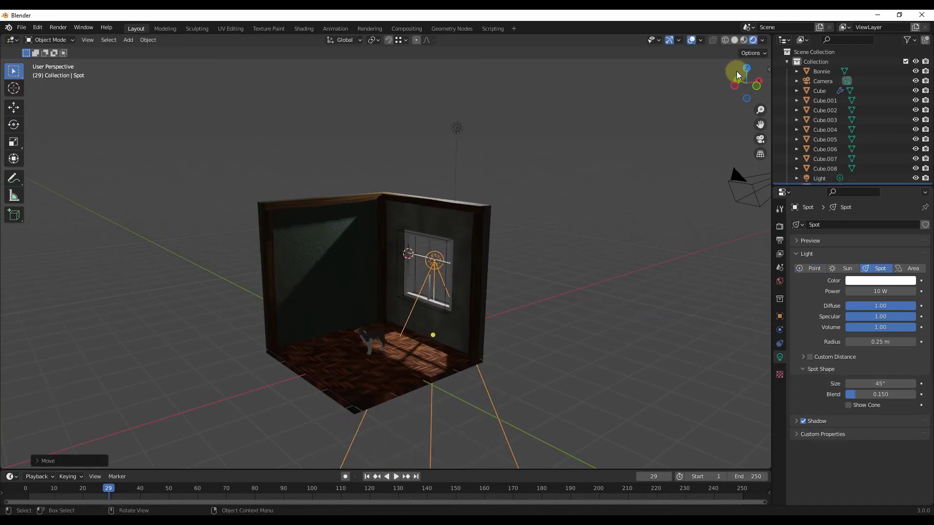
{"action": "left_click", "coordinate": [735, 85]}
{"action": "key", "text": "g"}
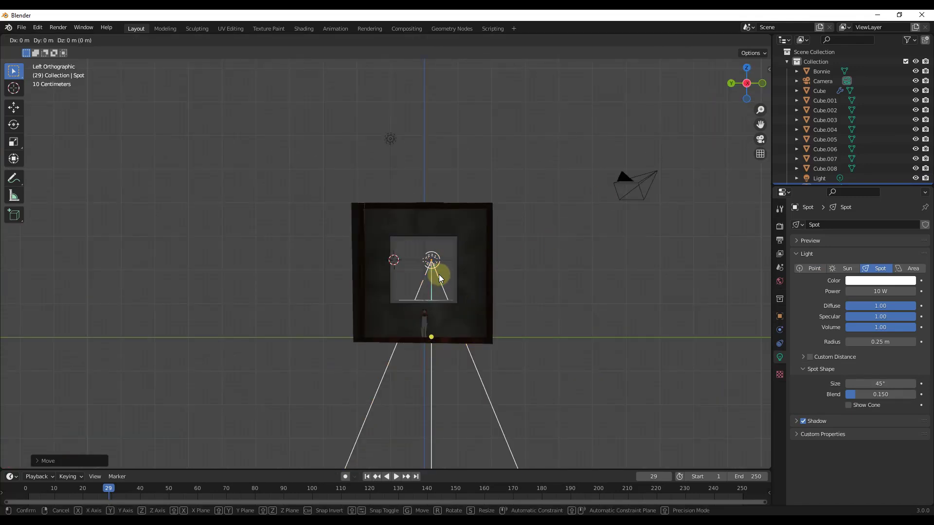
{"action": "left_click", "coordinate": [432, 275]}
Move the spot light outside the window about 3.8 m along X and raise it along Z above the wall height
{"action": "mouse_move", "coordinate": [431, 275]}
{"action": "middle_mouse_down"}
{"action": "mouse_move", "coordinate": [490, 278]}
{"action": "mouse_move", "coordinate": [389, 305]}
{"action": "mouse_move", "coordinate": [419, 282]}
{"action": "middle_mouse_up"}
{"action": "key", "text": "g"}
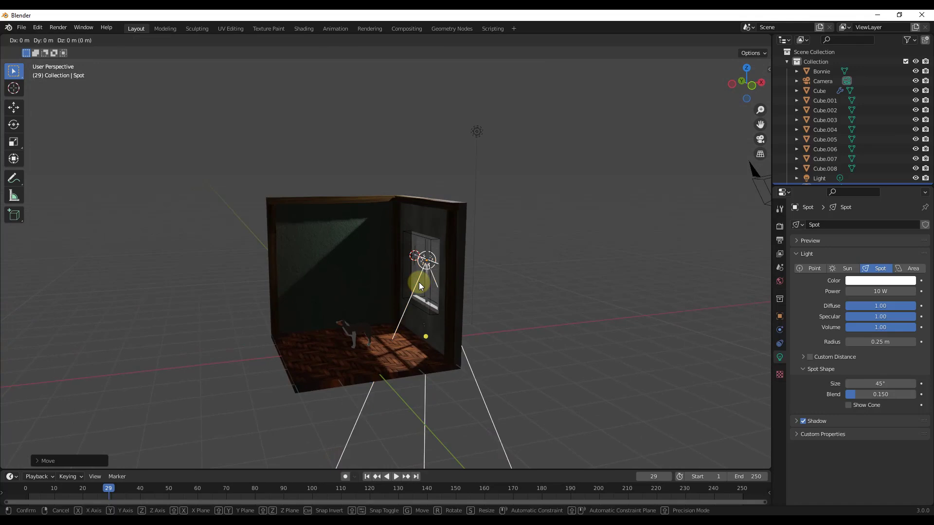
{"action": "key", "text": "x"}
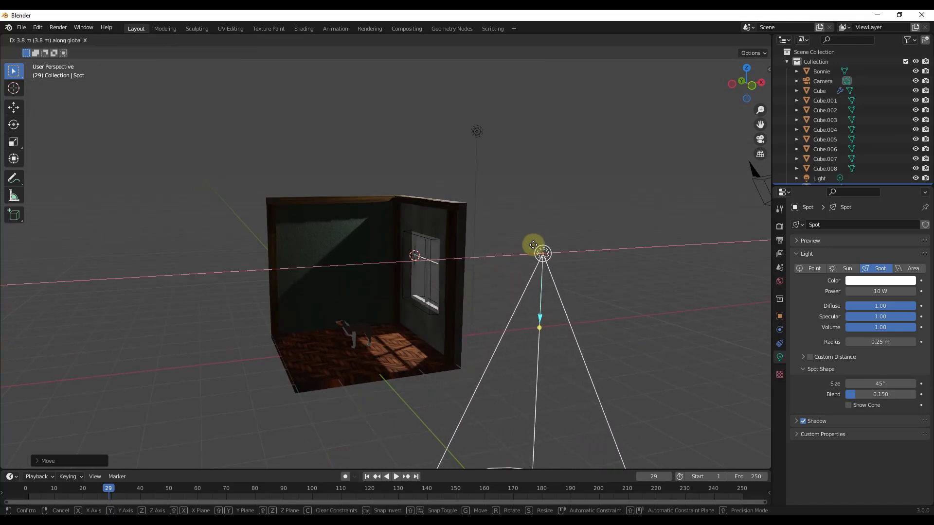
{"action": "left_click", "coordinate": [538, 246]}
{"action": "key", "text": "g"}
{"action": "key", "text": "z"}
{"action": "left_click", "coordinate": [534, 169]}
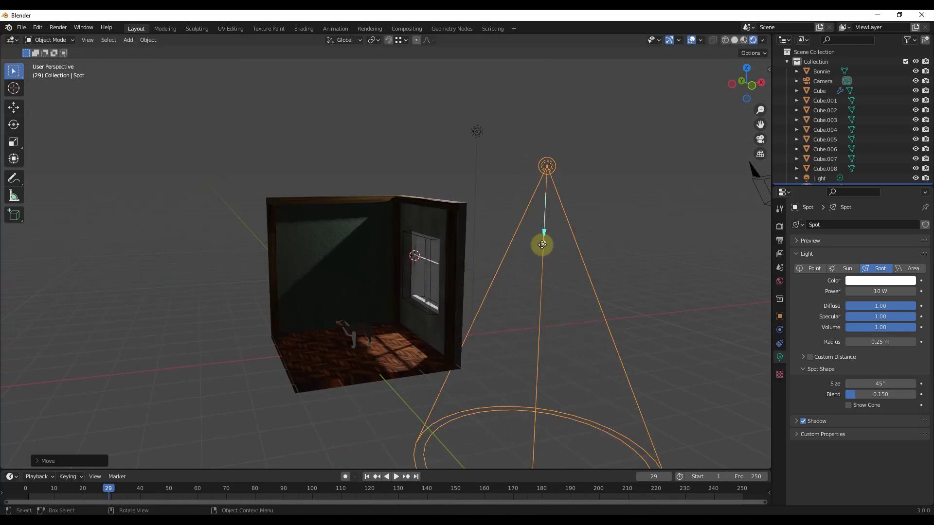
Aim the spot light through the window into the room and delete the original point light
{"action": "left_click_drag", "start_coordinate": [543, 243], "coordinate": [253, 371]}
{"action": "left_click", "coordinate": [476, 134]}
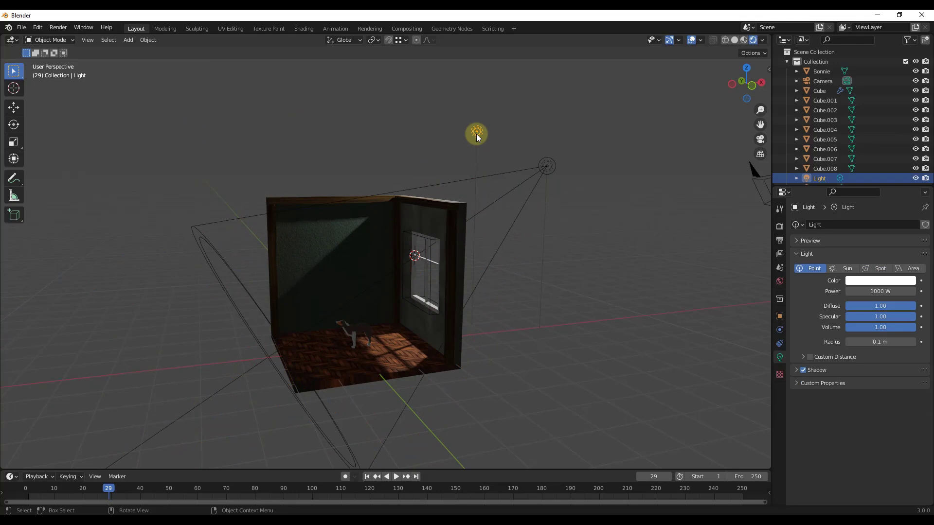
{"action": "key", "text": "Delete"}
Widen the spot light's cone to 45.9° and set its power to 2000 W
{"action": "left_click", "coordinate": [550, 168]}
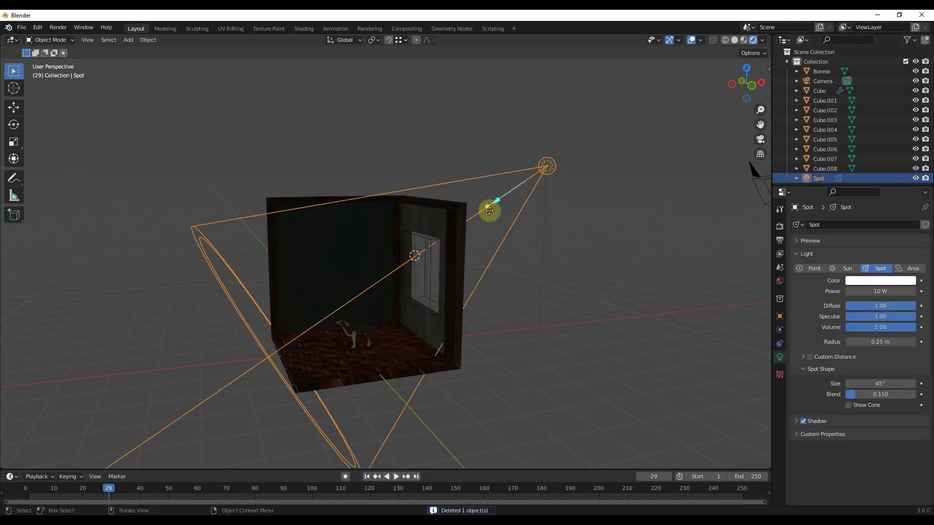
{"action": "mouse_move", "coordinate": [498, 203]}
{"action": "left_mouse_down"}
{"action": "mouse_move", "coordinate": [484, 213]}
{"action": "mouse_move", "coordinate": [501, 204]}
{"action": "left_mouse_up"}
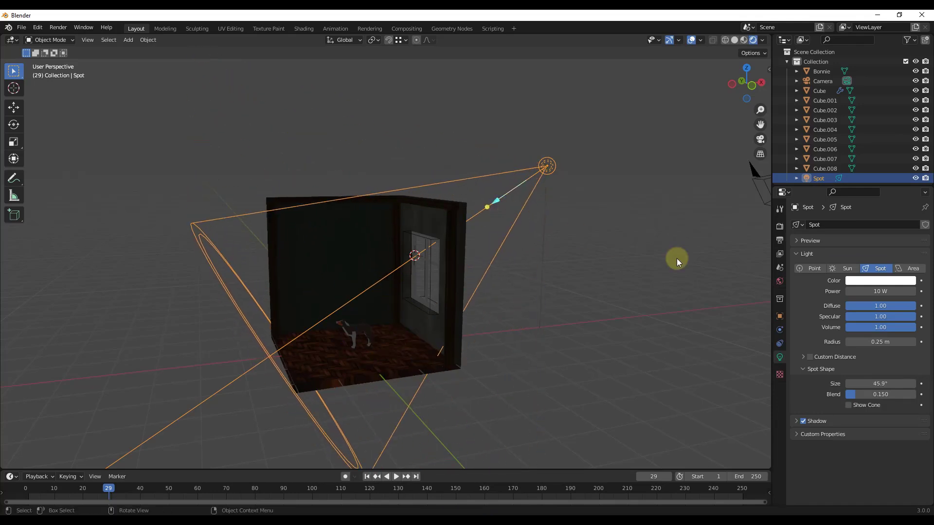
{"action": "left_click", "coordinate": [857, 291]}
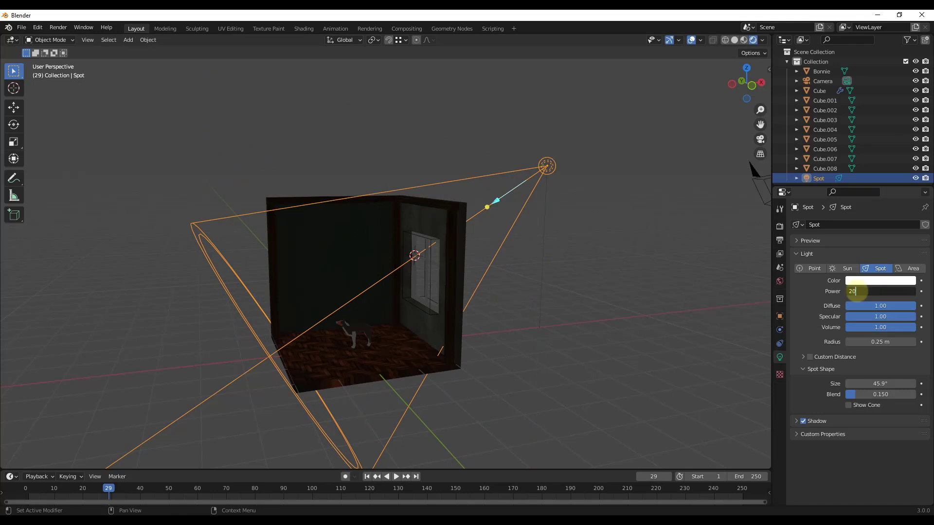
{"action": "key", "text": "Return"}
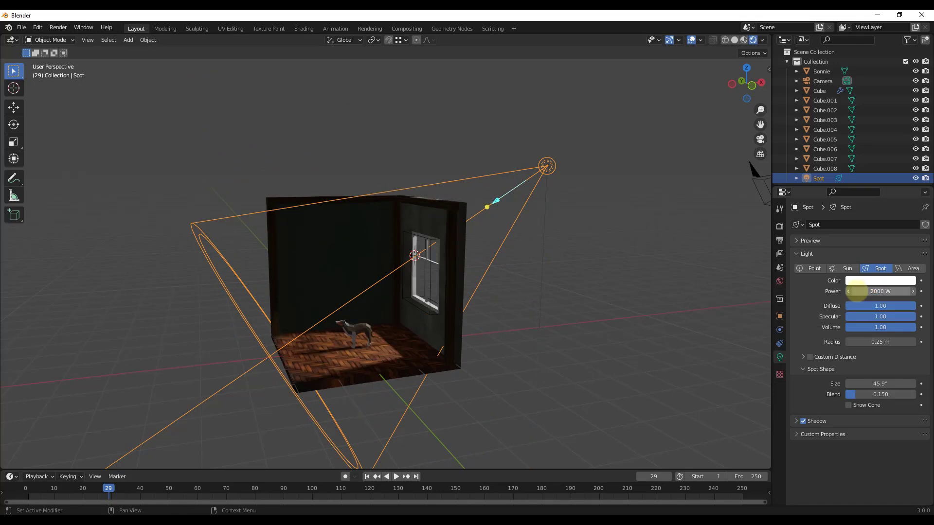
Lower the spot light along Z to just below the top of the walls and re-aim its beam through the window
{"action": "middle_click_drag", "start_coordinate": [510, 264], "coordinate": [545, 267]}
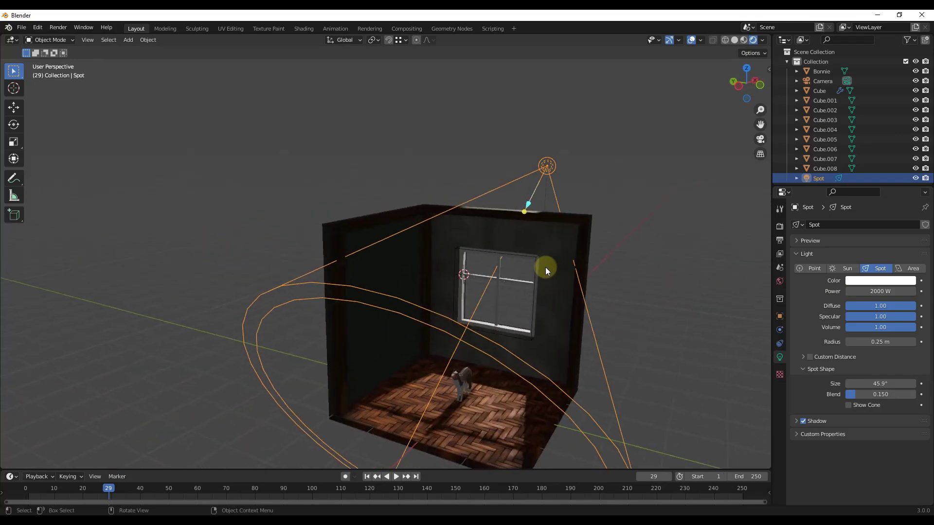
{"action": "scroll", "coordinate": [498, 405], "scroll_direction": "up", "scroll_amount": 4}
{"action": "middle_click_drag", "start_coordinate": [515, 333], "coordinate": [401, 338]}
{"action": "scroll", "coordinate": [469, 325], "scroll_direction": "down", "scroll_amount": 2}
{"action": "scroll", "coordinate": [376, 357], "scroll_direction": "up", "scroll_amount": 2}
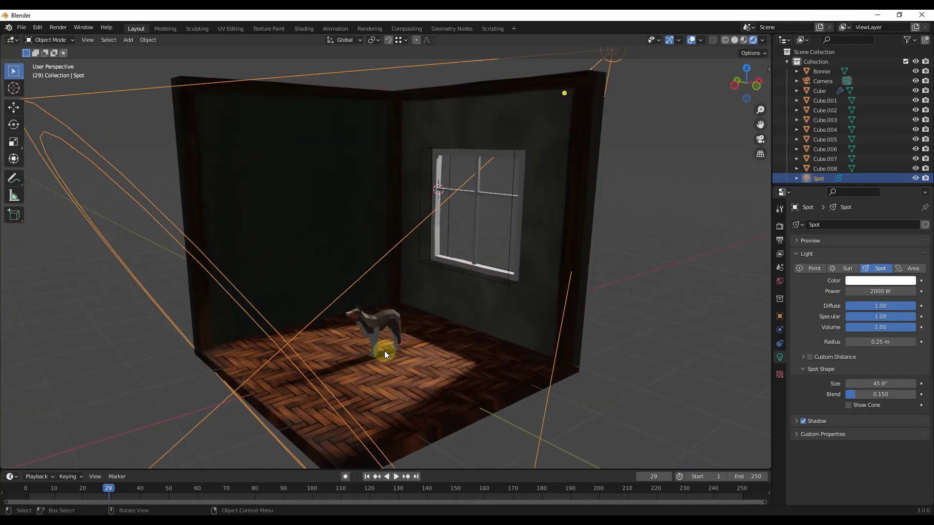
{"action": "scroll", "coordinate": [384, 351], "scroll_direction": "down", "scroll_amount": 1}
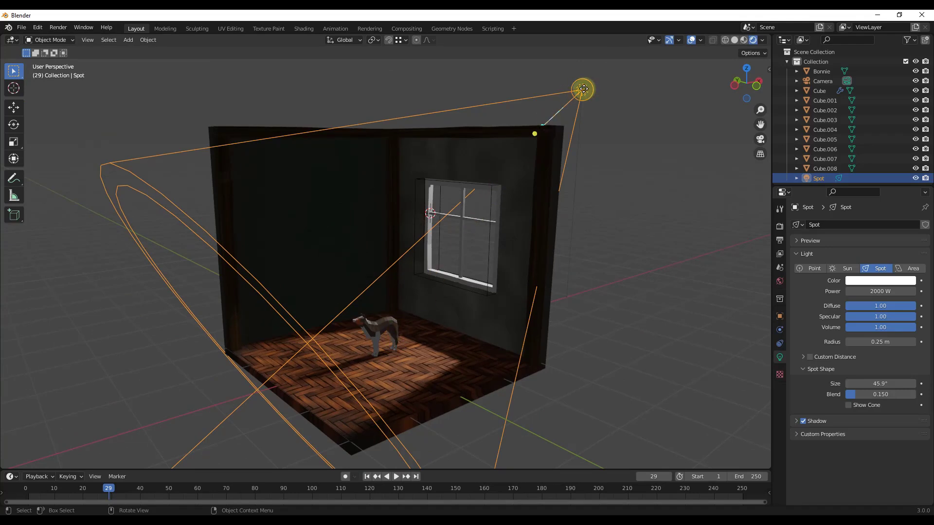
{"action": "key", "text": "g"}
{"action": "key", "text": "z"}
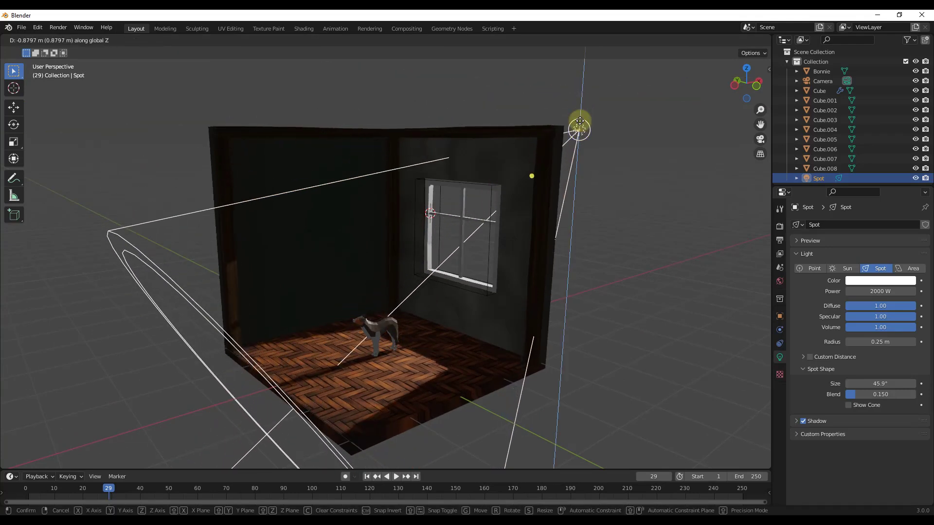
{"action": "left_click", "coordinate": [580, 133]}
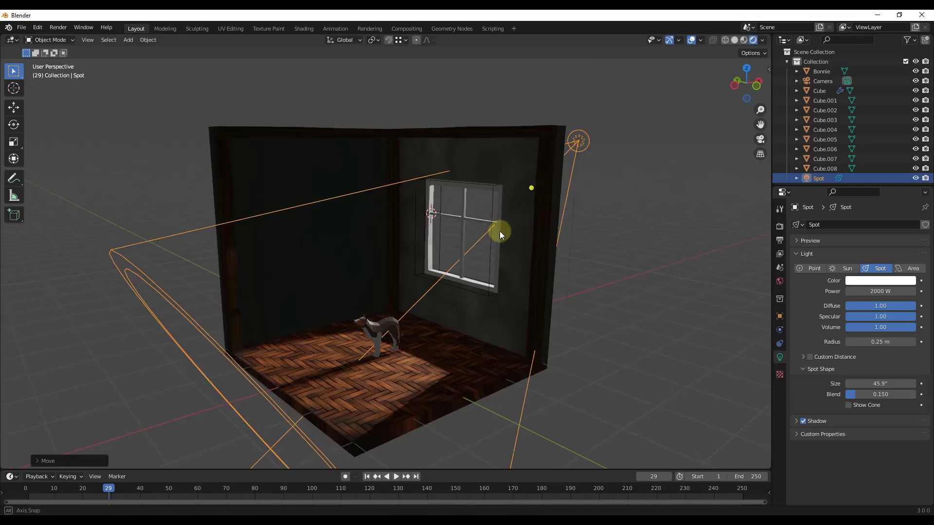
{"action": "middle_click_drag", "start_coordinate": [500, 232], "coordinate": [570, 226]}
{"action": "left_click_drag", "start_coordinate": [558, 202], "coordinate": [366, 352]}
Shift the spot light about 1.41 m along negative Y and narrow its cone to 39.3°
{"action": "scroll", "coordinate": [505, 363], "scroll_direction": "down", "scroll_amount": 4}
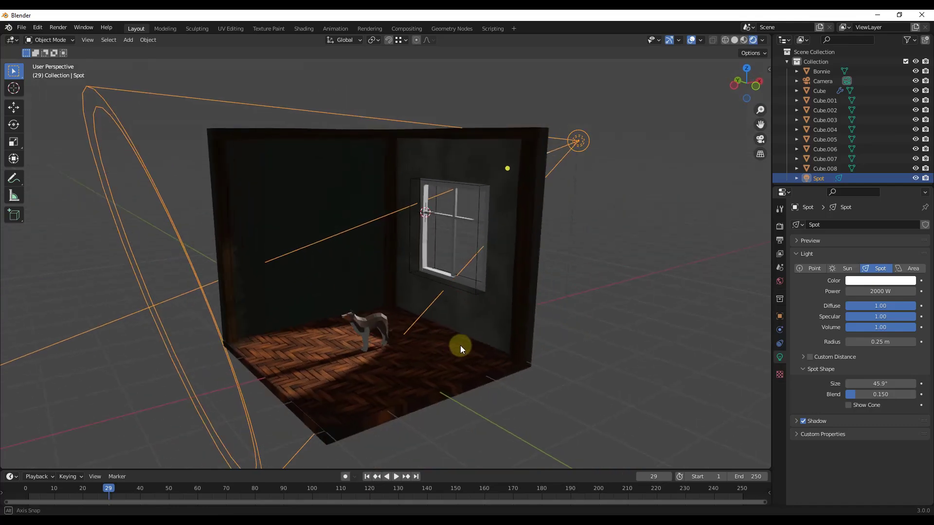
{"action": "middle_click_drag", "start_coordinate": [456, 348], "coordinate": [378, 298]}
{"action": "key", "text": "g"}
{"action": "key", "text": "y"}
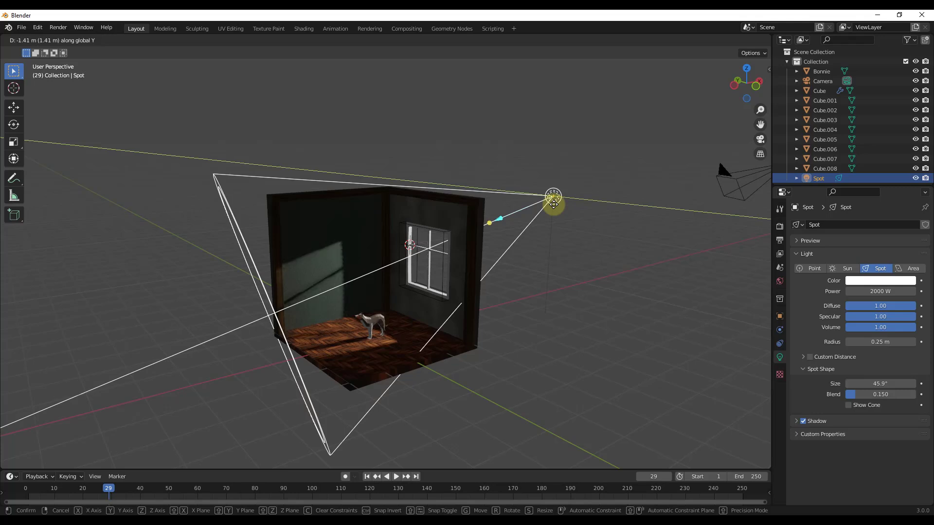
{"action": "left_click", "coordinate": [554, 204]}
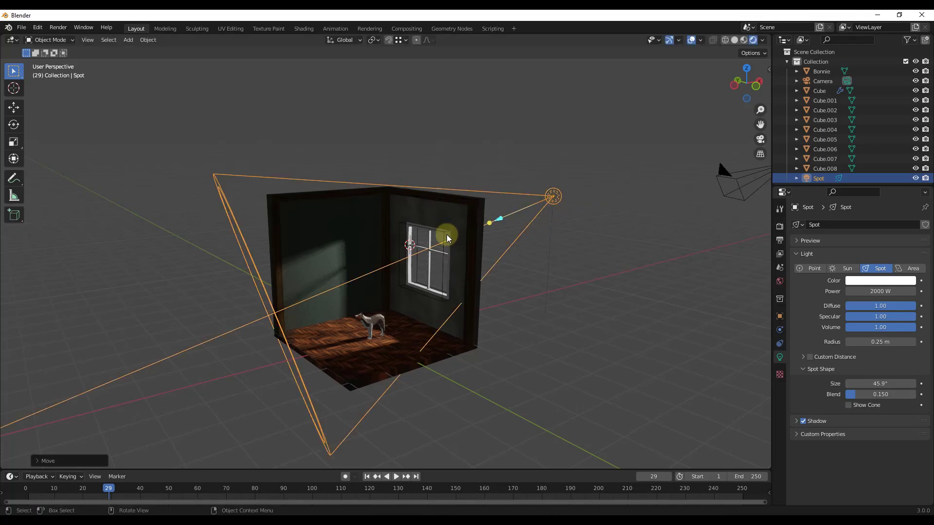
{"action": "mouse_move", "coordinate": [500, 219]}
{"action": "left_mouse_down"}
{"action": "mouse_move", "coordinate": [512, 218]}
{"action": "mouse_move", "coordinate": [496, 220]}
{"action": "mouse_move", "coordinate": [510, 220]}
{"action": "mouse_move", "coordinate": [501, 229]}
{"action": "left_mouse_up"}
{"action": "scroll", "coordinate": [399, 302], "scroll_direction": "up", "scroll_amount": 5}
{"action": "scroll", "coordinate": [373, 323], "scroll_direction": "down", "scroll_amount": 4}
{"action": "scroll", "coordinate": [390, 265], "scroll_direction": "up", "scroll_amount": 2}
{"action": "middle_click_drag", "start_coordinate": [390, 264], "coordinate": [390, 271]}
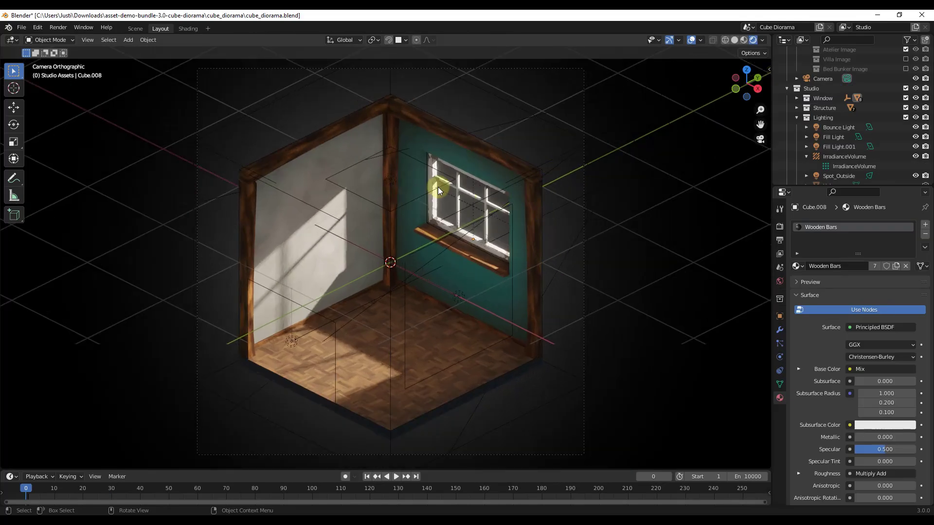
Inspect the Bounce Light and Fill Light.001 settings in the cube_diorama demo file's Lighting collection
{"action": "scroll", "coordinate": [830, 112], "scroll_direction": "down", "scroll_amount": 2}
{"action": "left_click", "coordinate": [830, 109]}
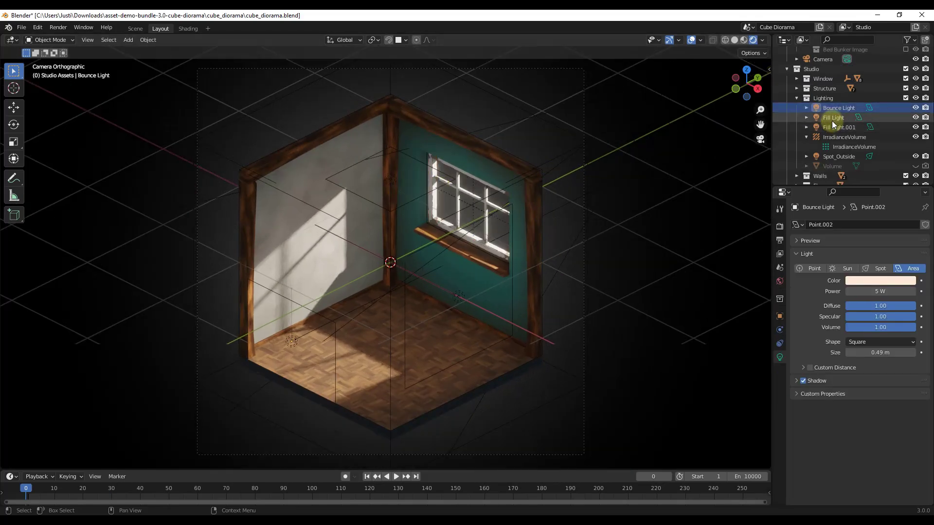
{"action": "left_click", "coordinate": [832, 127]}
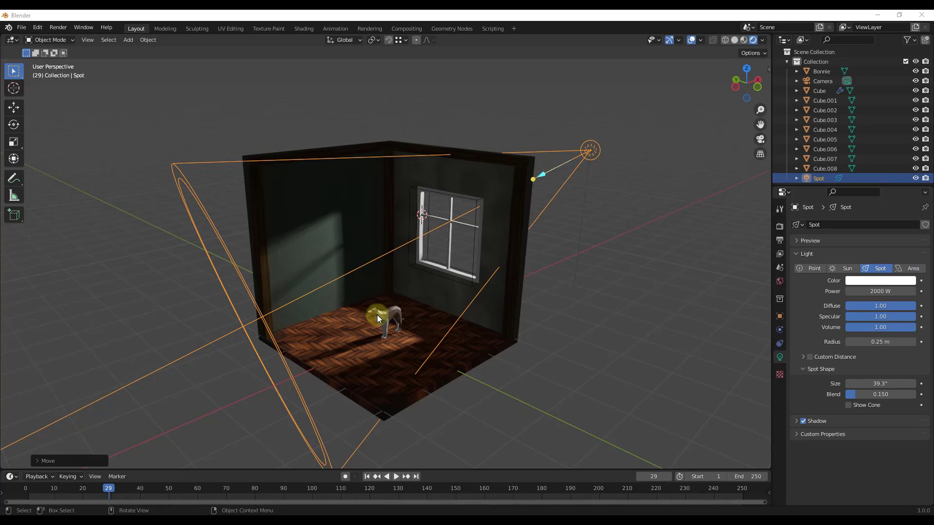
Add an area light to the room scene, centre it over the floor, and raise it along Z to near the wall tops
{"action": "middle_click_drag", "start_coordinate": [377, 314], "coordinate": [375, 319]}
{"action": "key", "text": "shift+a"}
{"action": "mouse_move", "coordinate": [374, 316]}
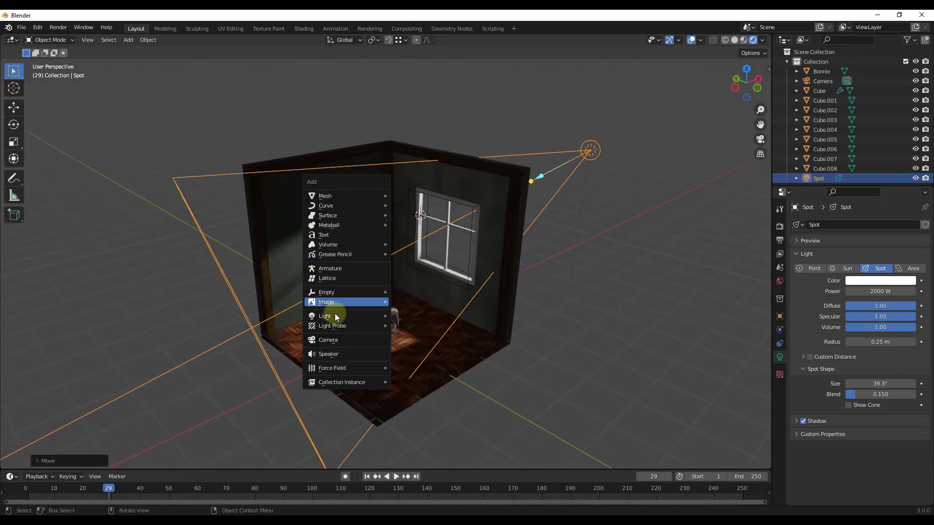
{"action": "mouse_move", "coordinate": [340, 315]}
{"action": "left_click", "coordinate": [416, 350]}
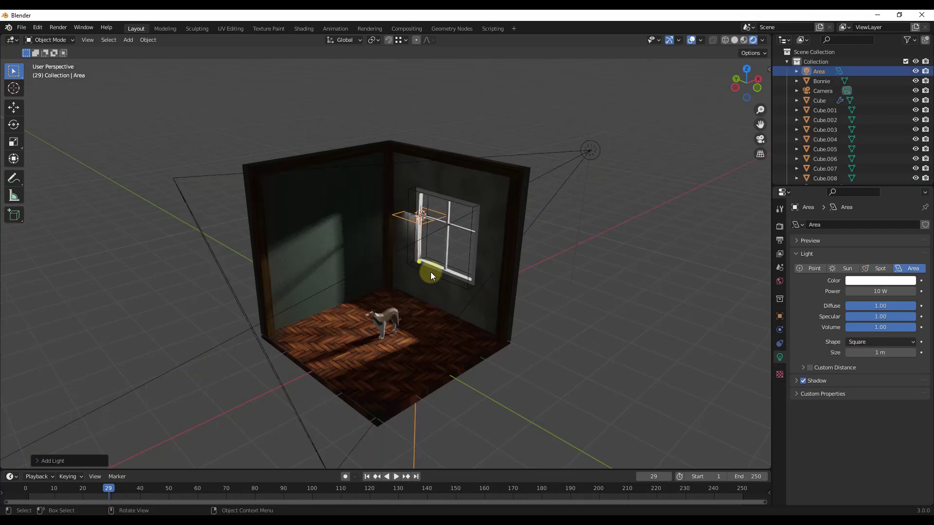
{"action": "key", "text": "g"}
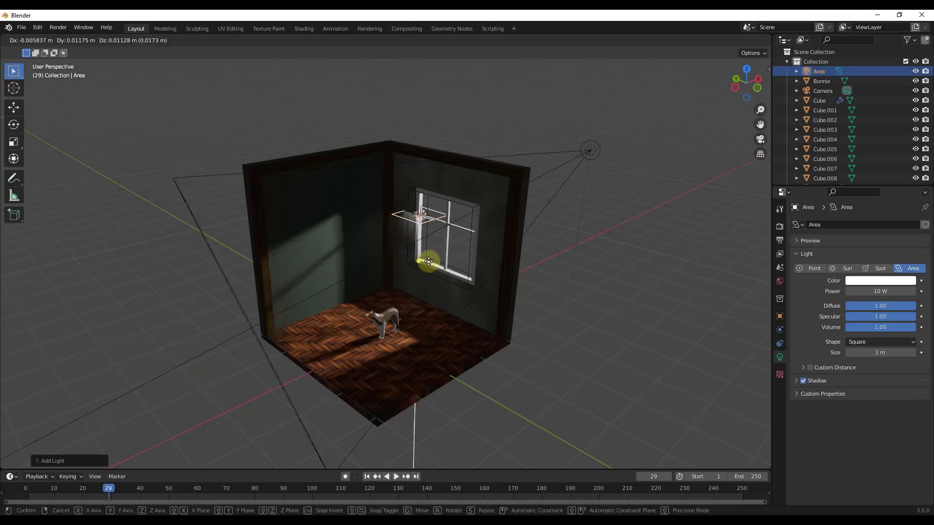
{"action": "key", "text": "shift+z"}
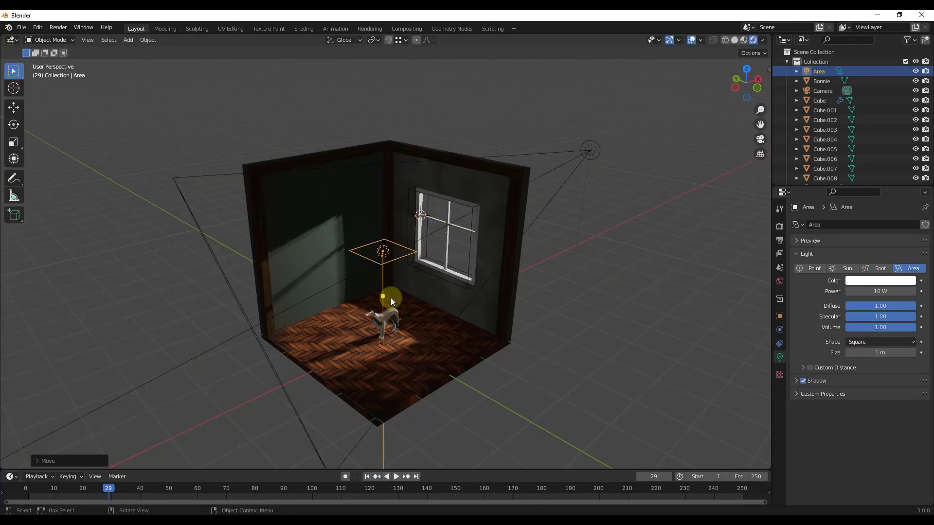
{"action": "key", "text": "z"}
{"action": "left_click", "coordinate": [388, 214]}
Scale up the overhead area light to cover most of the room and set its power to 5 W
{"action": "key", "text": "s"}
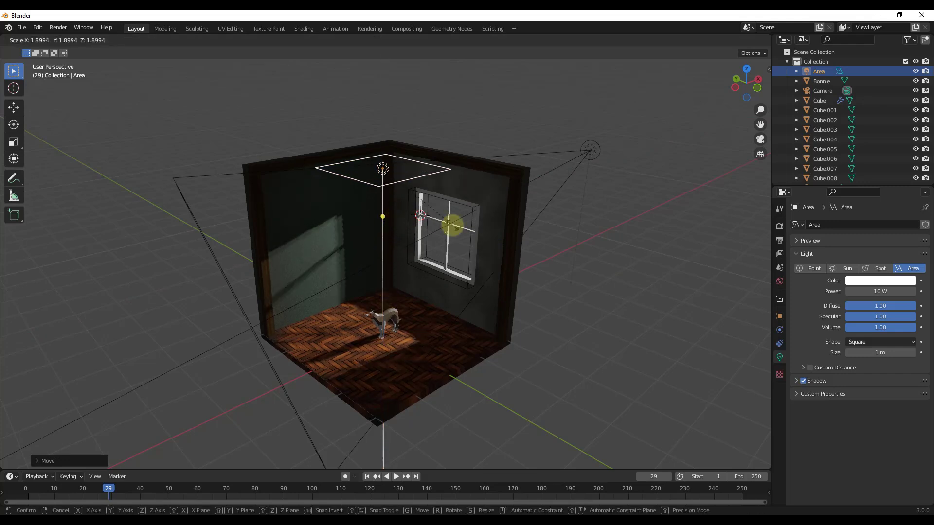
{"action": "left_click", "coordinate": [492, 232]}
{"action": "left_click", "coordinate": [882, 291]}
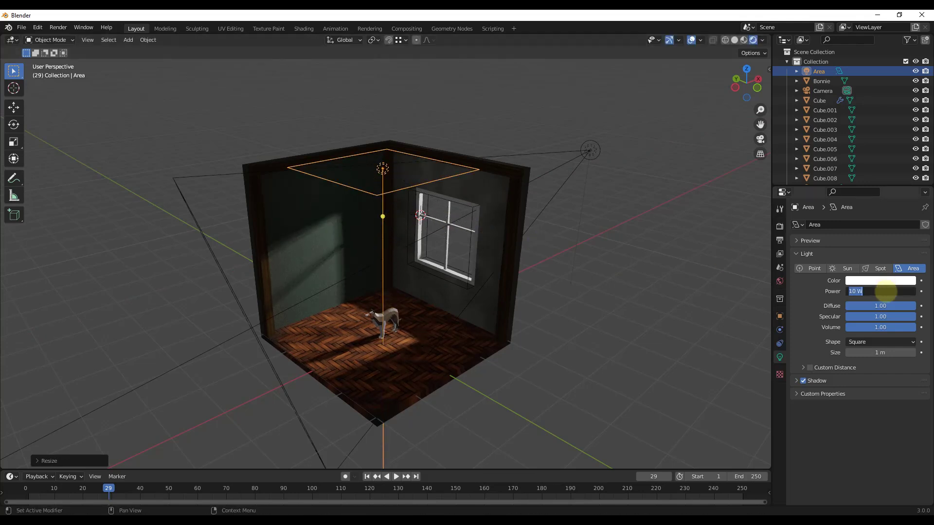
{"action": "type", "text": "5"}
{"action": "key", "text": "Return"}
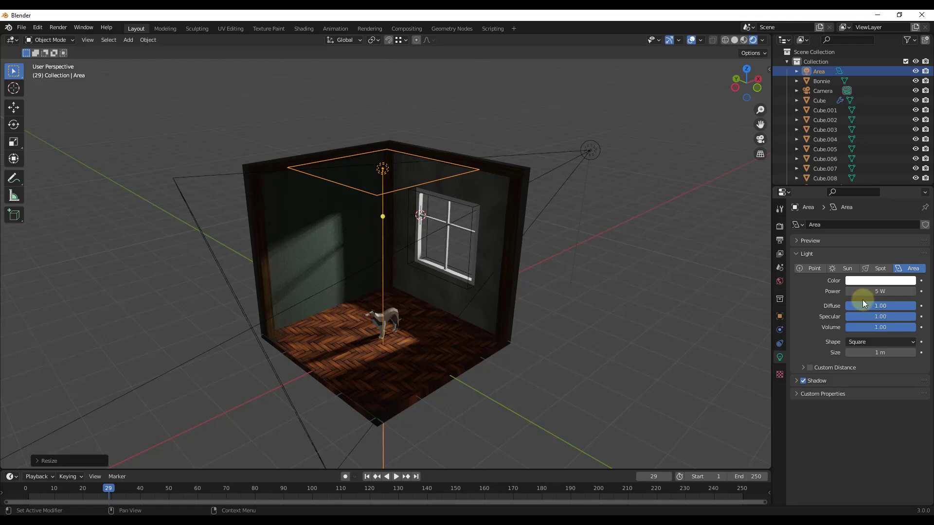
Duplicate the overhead area light and move the copy along negative Y toward the room's open side
{"action": "middle_click_drag", "start_coordinate": [430, 207], "coordinate": [483, 187]}
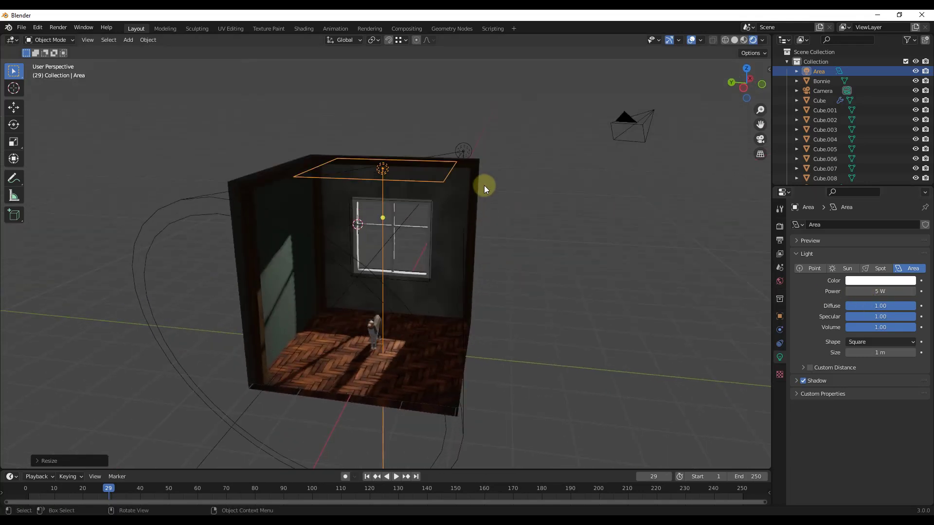
{"action": "key", "text": "shift+d"}
{"action": "key", "text": "y"}
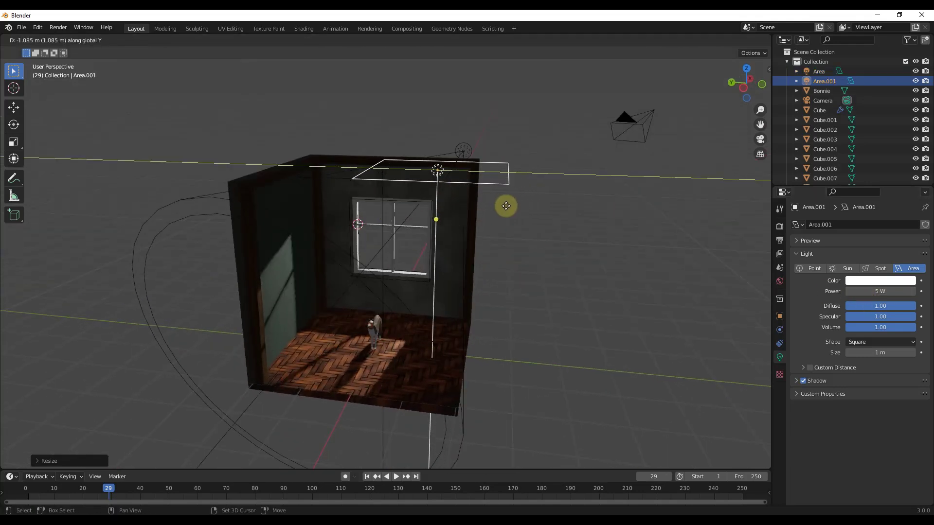
{"action": "left_click", "coordinate": [512, 217]}
{"action": "key", "text": "shift+d"}
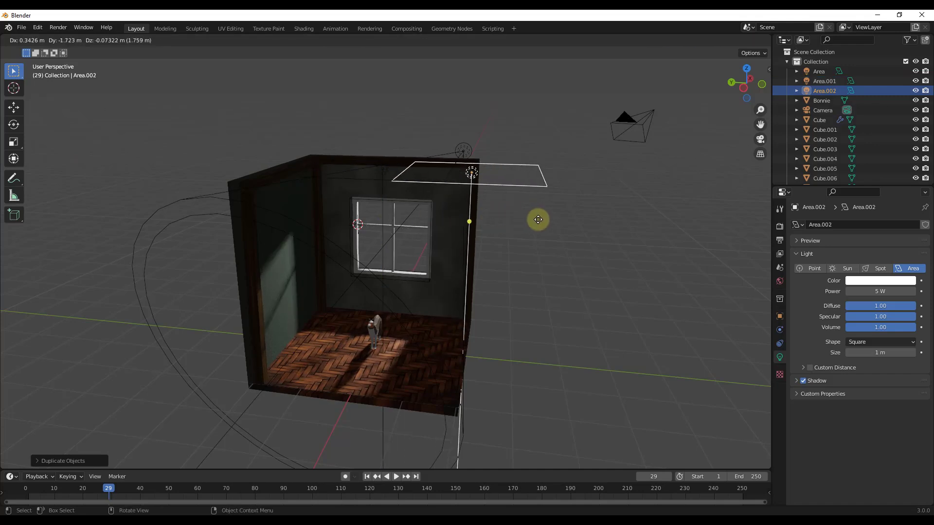
{"action": "key", "text": "Escape"}
{"action": "key", "text": "ctrl+z"}
Move the duplicated area light along Y at the room's open side and lower it along Z to about mid-wall height
{"action": "key", "text": "g"}
{"action": "key", "text": "y"}
{"action": "left_click", "coordinate": [502, 185]}
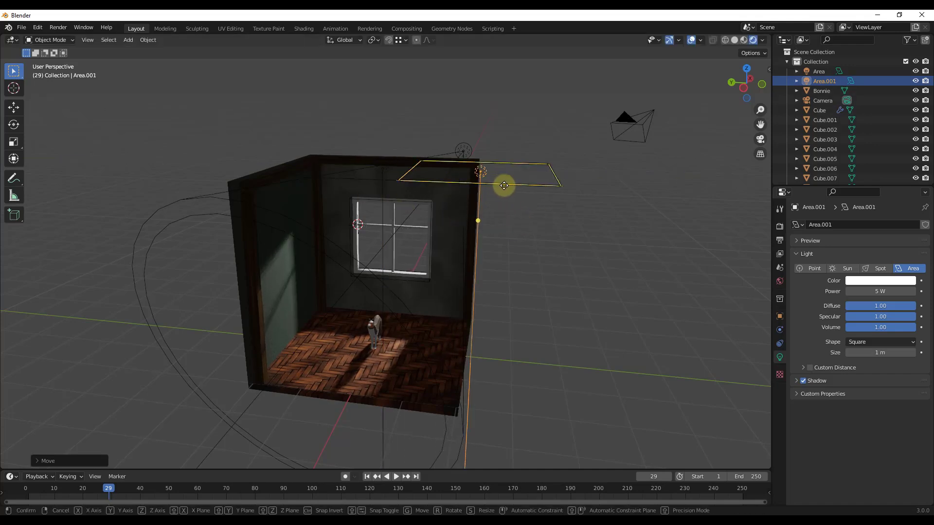
{"action": "key", "text": "g"}
{"action": "key", "text": "z"}
{"action": "left_click", "coordinate": [508, 305]}
Rotate the lowered area light 90° about the global X axis so it shines into the room
{"action": "key", "text": "r"}
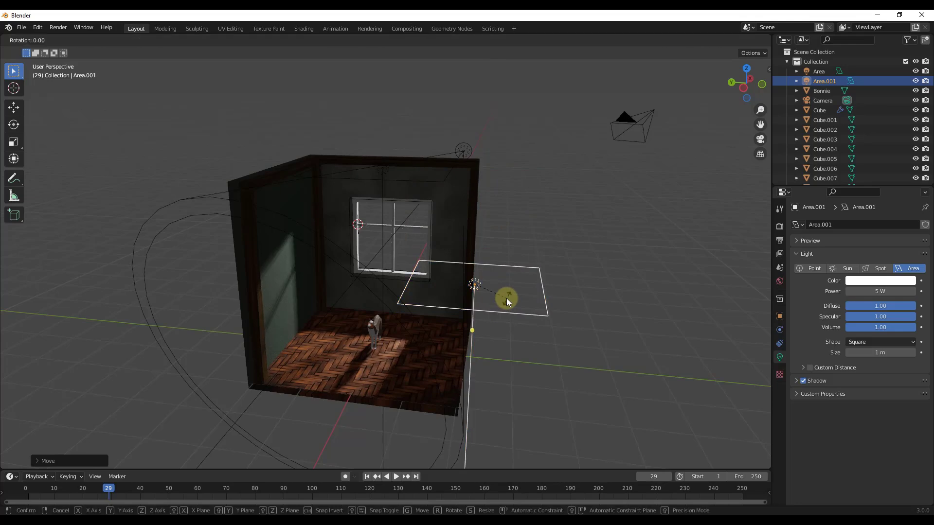
{"action": "key", "text": "x"}
{"action": "left_click", "coordinate": [451, 335]}
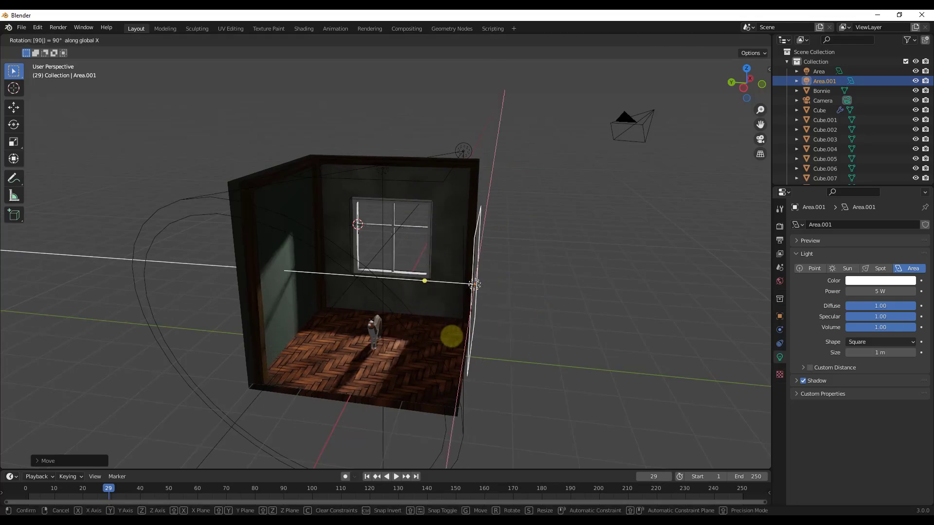
Duplicate the upright area light, place the copy at the other open side, and turn it about global Z toward the window wall
{"action": "middle_click_drag", "start_coordinate": [537, 322], "coordinate": [479, 278]}
{"action": "key", "text": "shift+d"}
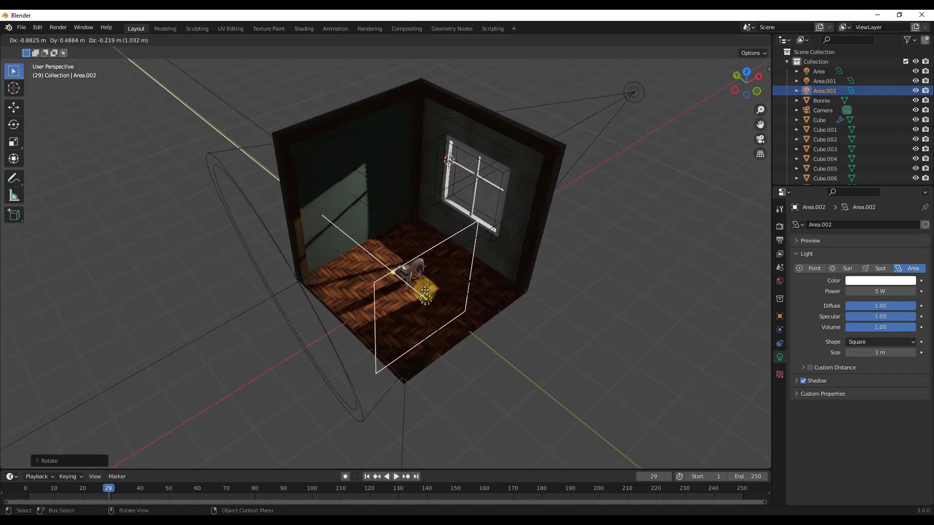
{"action": "key", "text": "Return"}
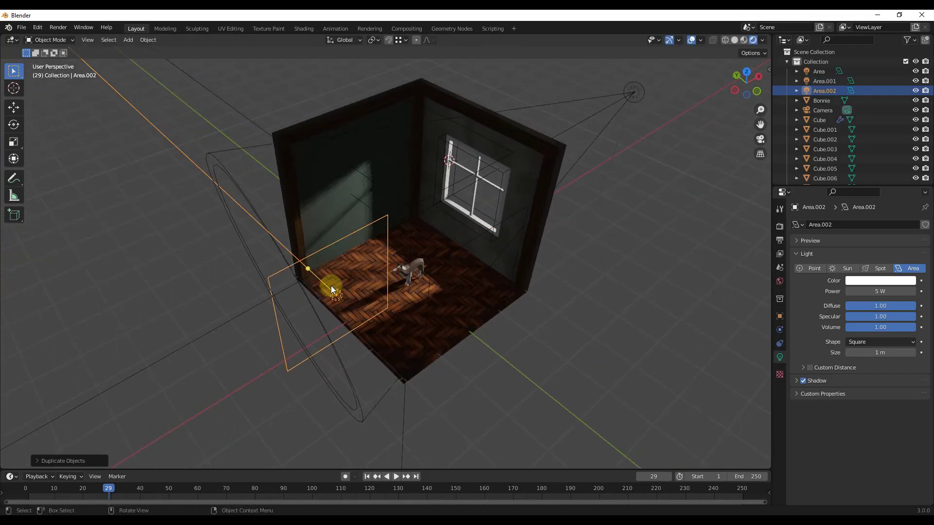
{"action": "key", "text": "r"}
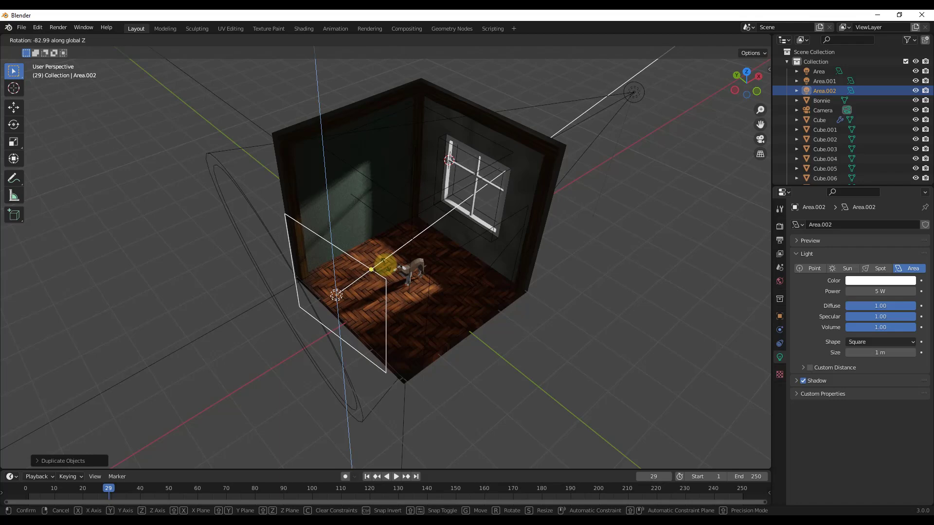
{"action": "key", "text": "Return"}
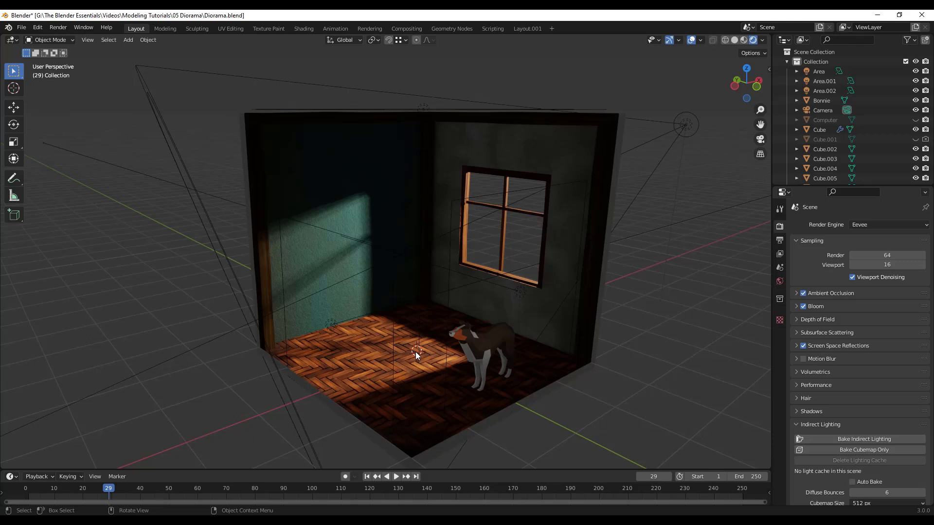
Add an Irradiance Volume light probe, raise it to the middle of the room, and scale it up to enclose the whole diorama
{"action": "key", "text": "shift+a"}
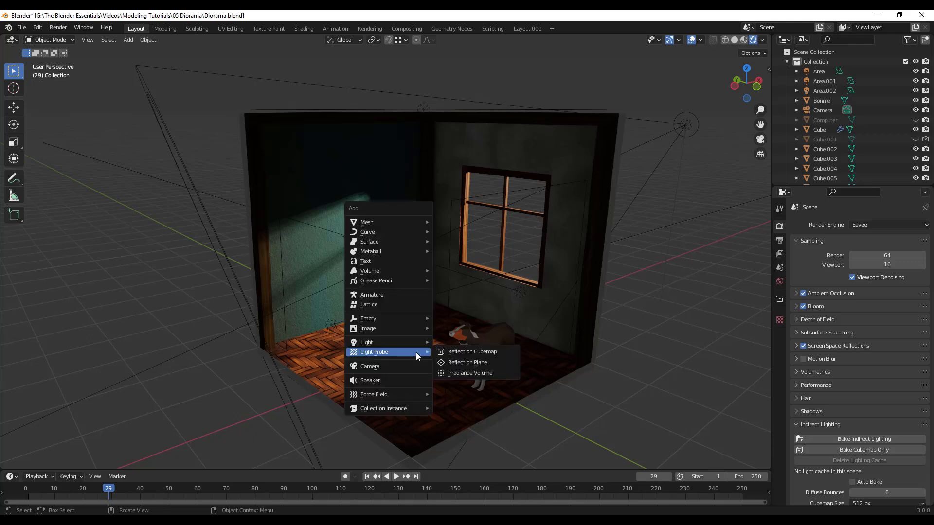
{"action": "left_click", "coordinate": [470, 376]}
{"action": "key", "text": "g"}
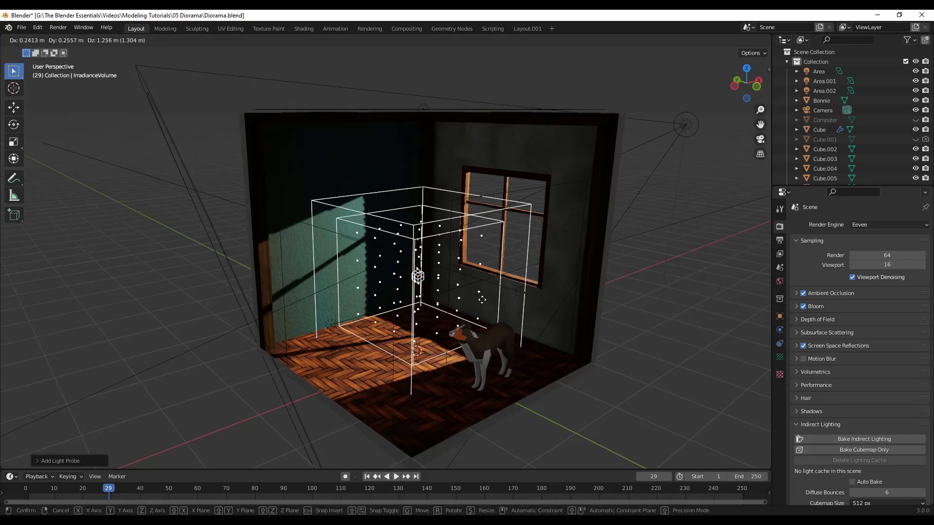
{"action": "left_click", "coordinate": [478, 287]}
{"action": "key", "text": "s"}
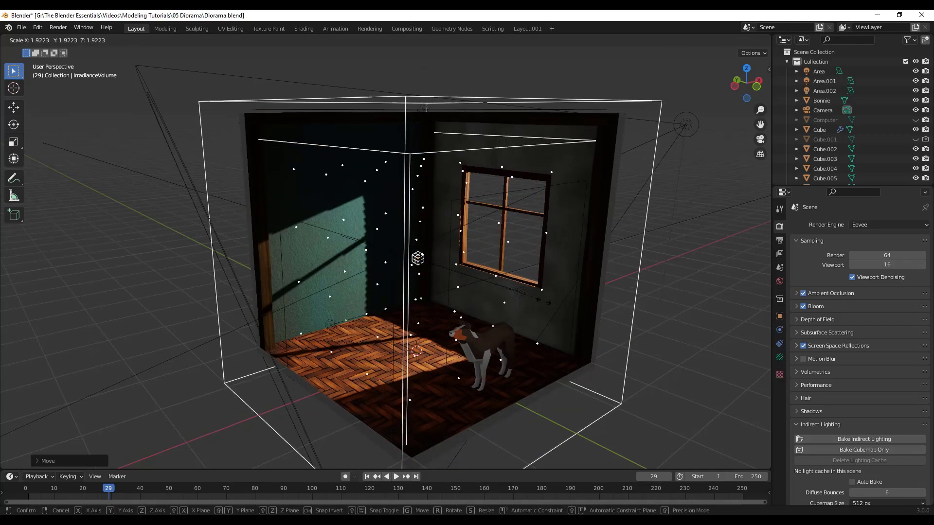
{"action": "left_click", "coordinate": [603, 313]}
Bake the scene's indirect lighting and inspect the room from closer and farther away
{"action": "middle_click_drag", "start_coordinate": [598, 314], "coordinate": [520, 317]}
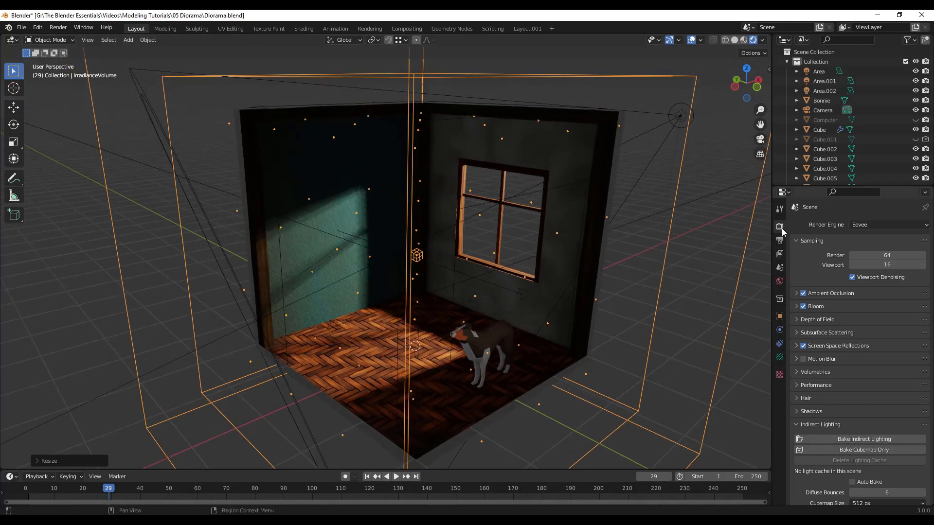
{"action": "left_click", "coordinate": [864, 439]}
{"action": "scroll", "coordinate": [538, 118], "scroll_direction": "up", "scroll_amount": 2}
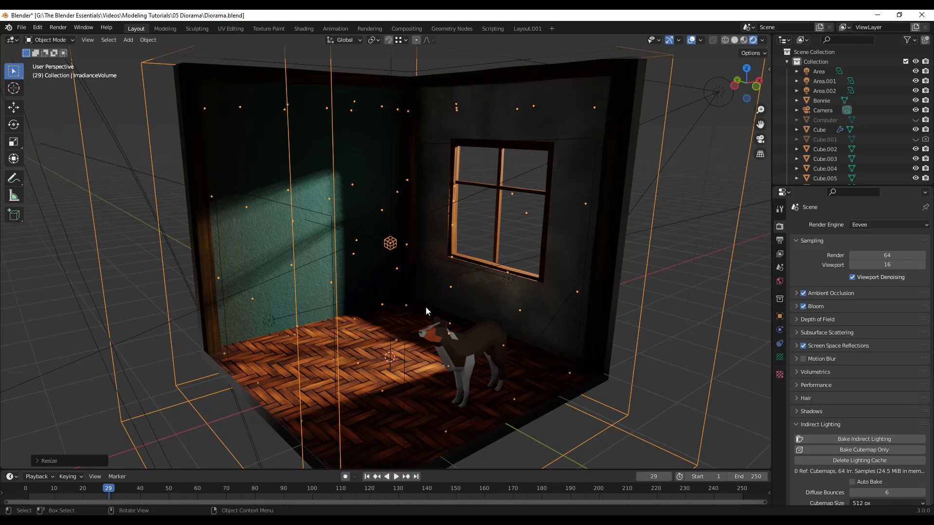
{"action": "scroll", "coordinate": [544, 276], "scroll_direction": "down", "scroll_amount": 5}
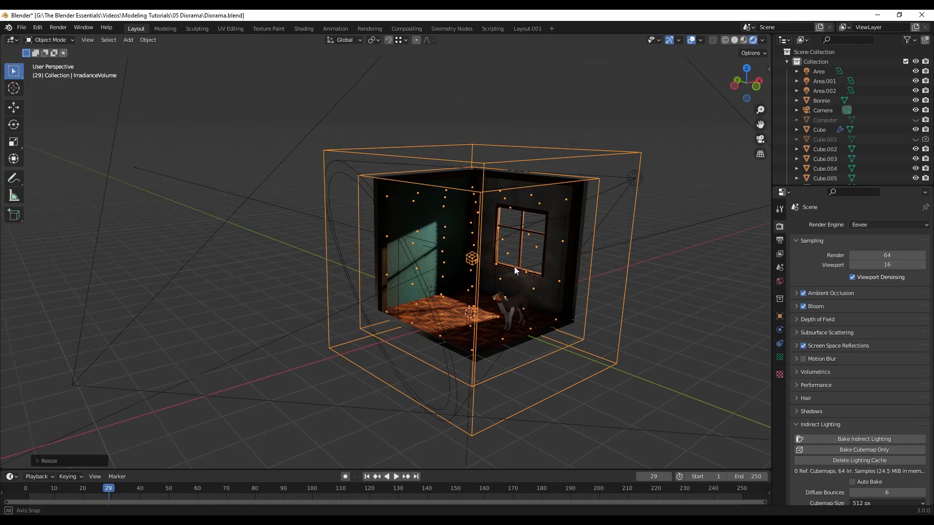
{"action": "middle_click_drag", "start_coordinate": [514, 267], "coordinate": [533, 260]}
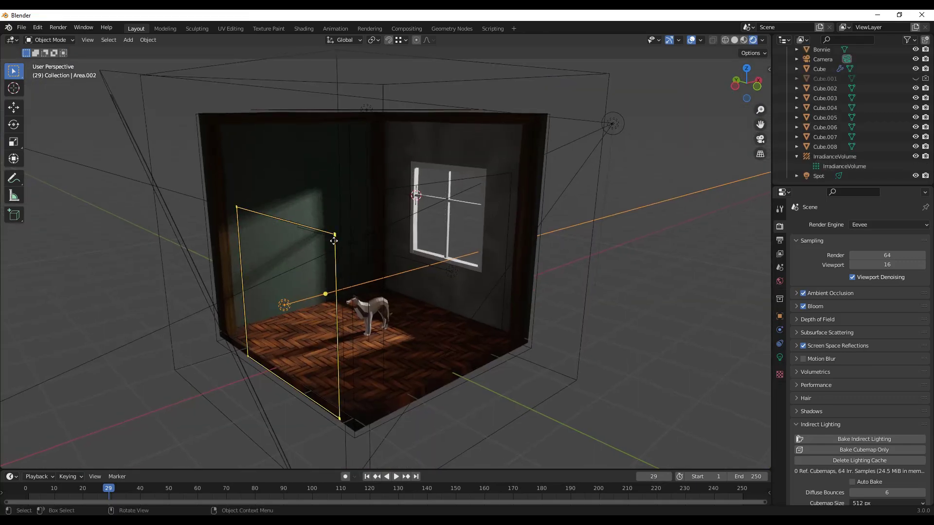
Set the power of the side area light facing the window wall to 30 W
{"action": "left_click_drag", "start_coordinate": [334, 241], "coordinate": [328, 242]}
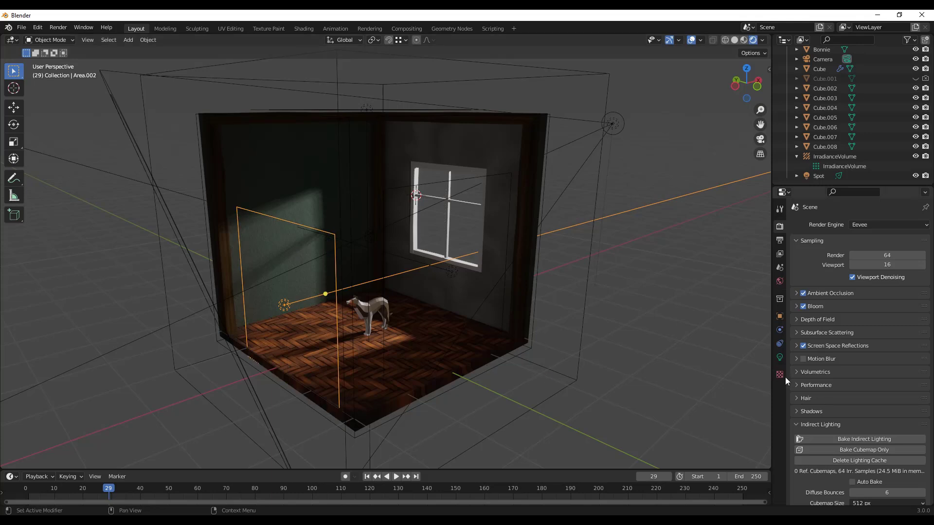
{"action": "left_click", "coordinate": [780, 358]}
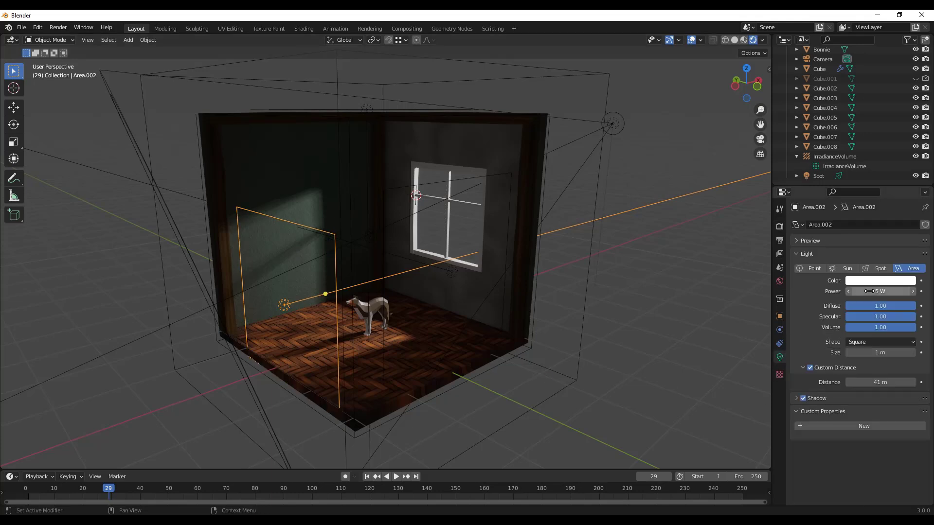
{"action": "left_click_drag", "start_coordinate": [870, 291], "coordinate": [917, 291]}
{"action": "left_click", "coordinate": [880, 291]}
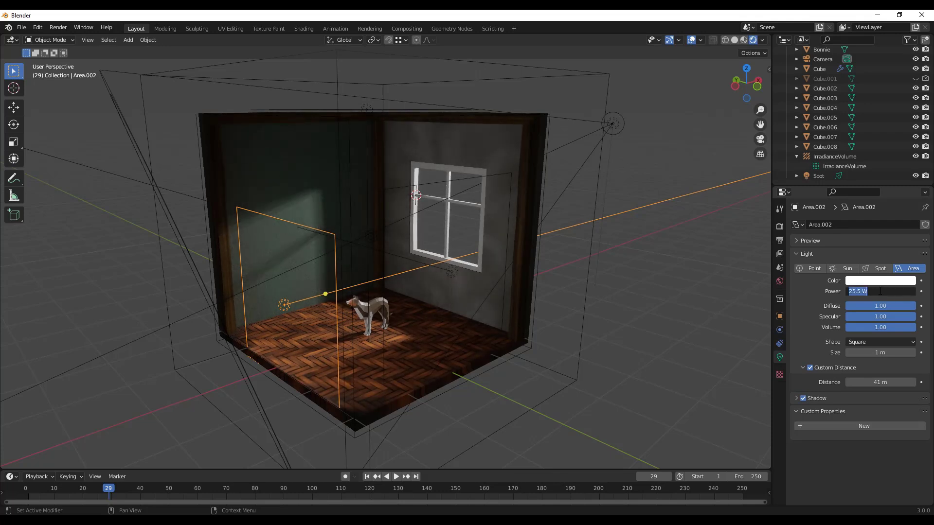
{"action": "type", "text": "30"}
{"action": "key", "text": "Return"}
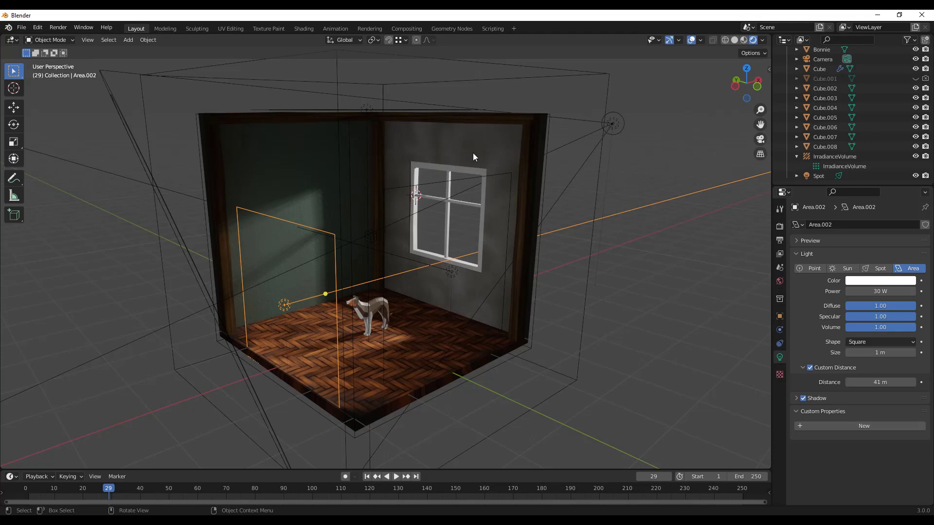
Set the power of the other side area light, facing the green wall, to 30 W
{"action": "left_click", "coordinate": [491, 174]}
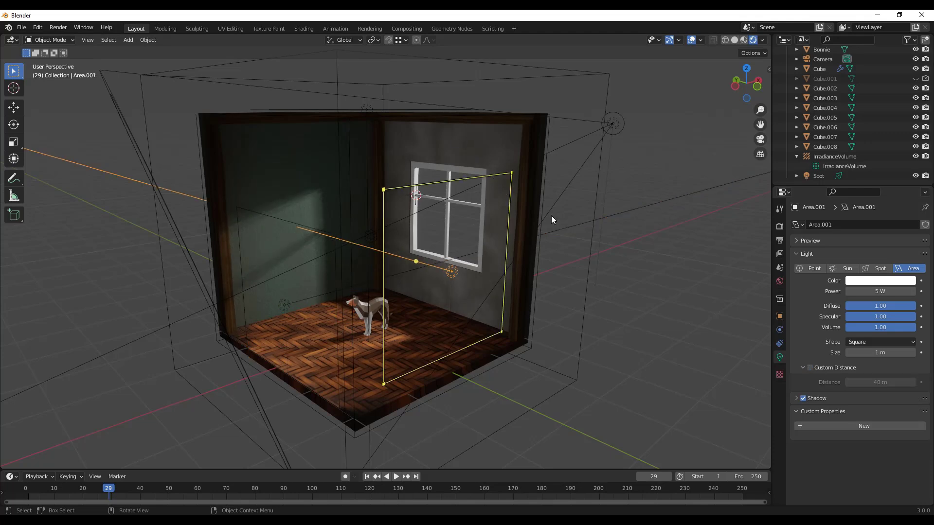
{"action": "left_click_drag", "start_coordinate": [869, 290], "coordinate": [872, 291]}
{"action": "left_click", "coordinate": [872, 290]}
{"action": "type", "text": "30"}
{"action": "key", "text": "Return"}
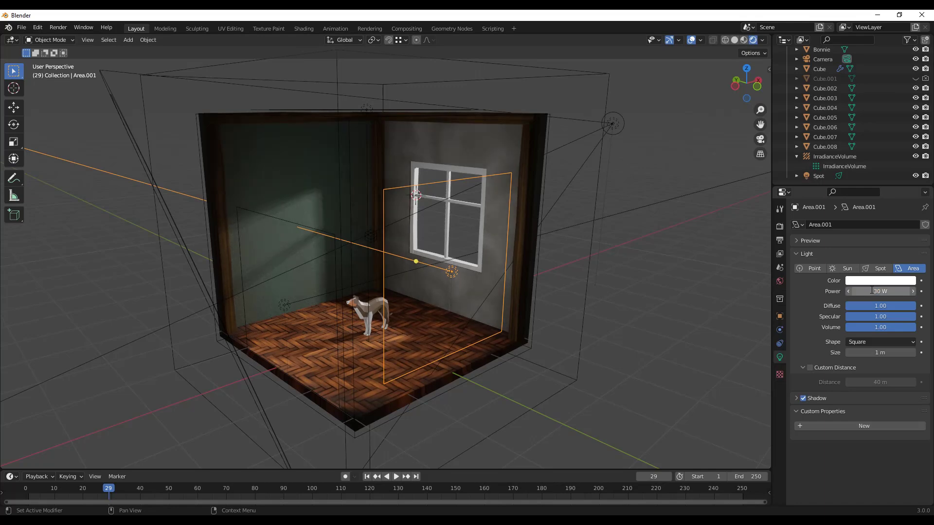
Set the overhead area light's power to 30 W and review the room's lighting from several angles
{"action": "middle_click_drag", "start_coordinate": [594, 231], "coordinate": [428, 185]}
{"action": "left_click", "coordinate": [387, 111]}
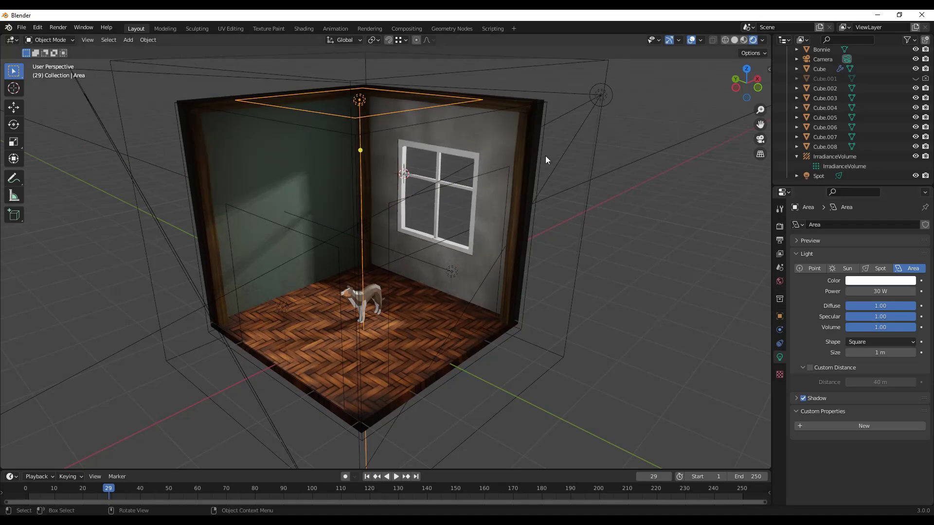
{"action": "middle_click_drag", "start_coordinate": [545, 155], "coordinate": [359, 230]}
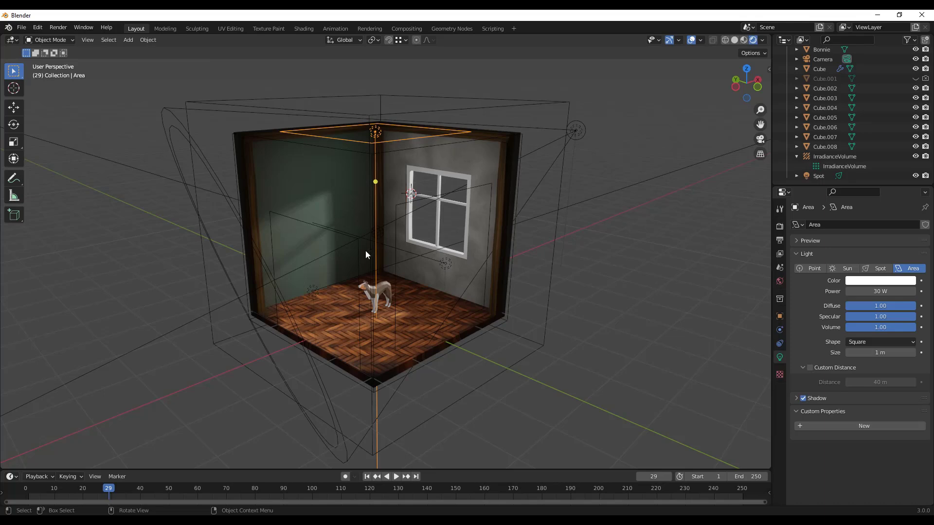
{"action": "mouse_move", "coordinate": [383, 258]}
{"action": "middle_mouse_down"}
{"action": "mouse_move", "coordinate": [381, 297]}
{"action": "mouse_move", "coordinate": [385, 261]}
{"action": "middle_mouse_up"}
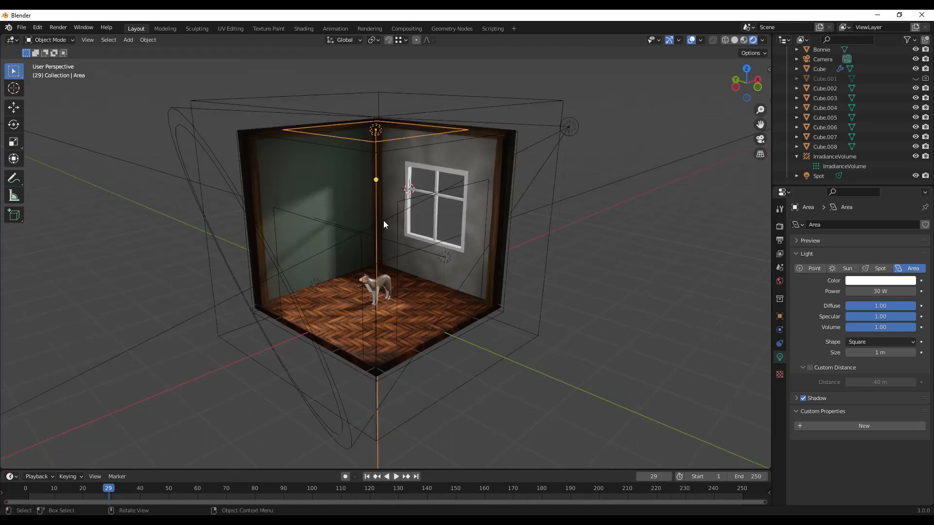
{"action": "middle_click_drag", "start_coordinate": [384, 224], "coordinate": [377, 222]}
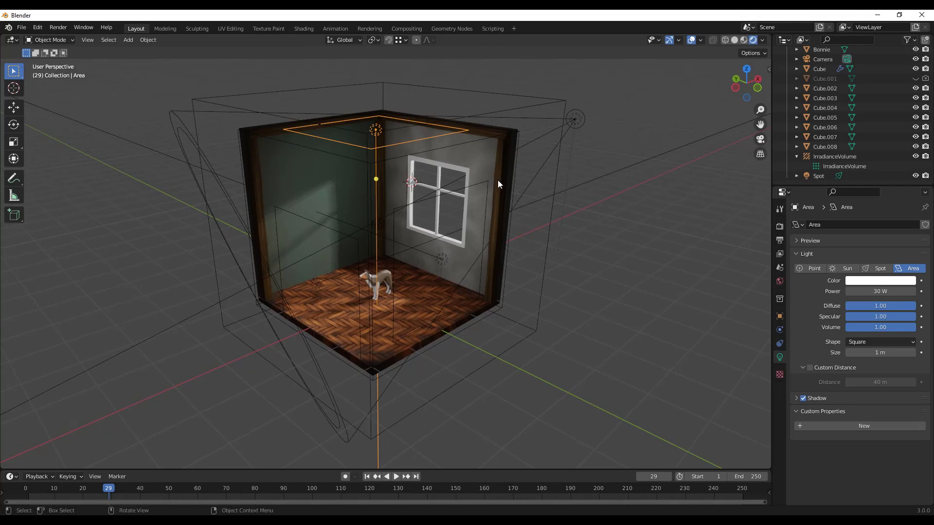
Select the scene camera and look through it
{"action": "left_click", "coordinate": [817, 60]}
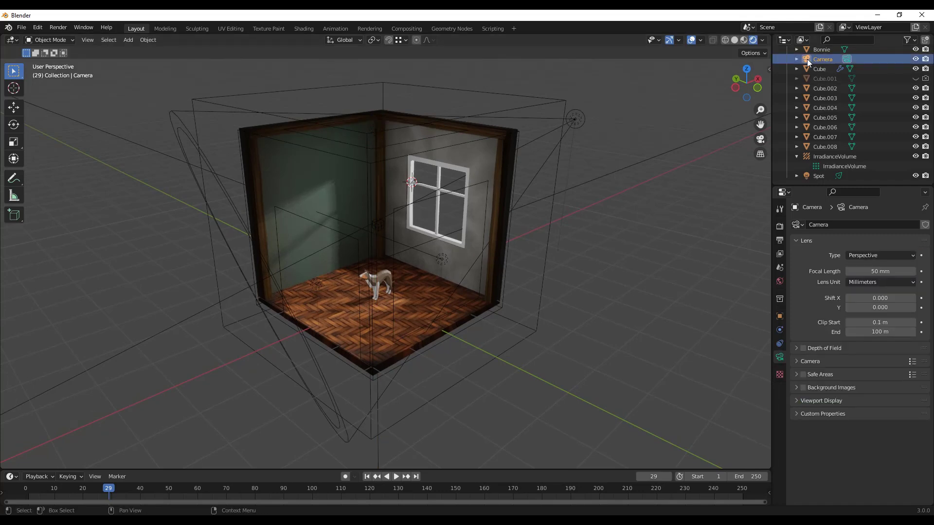
{"action": "key", "text": "shift+a"}
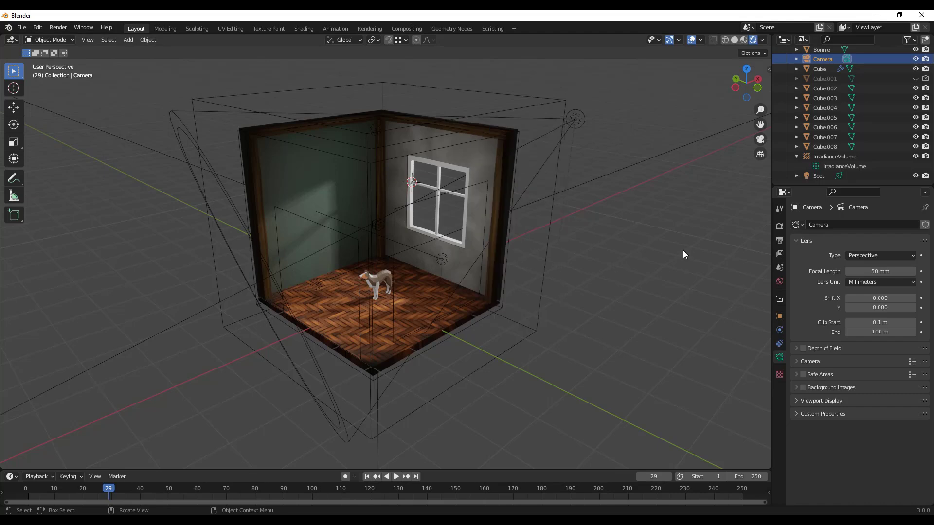
{"action": "key", "text": "KP_0"}
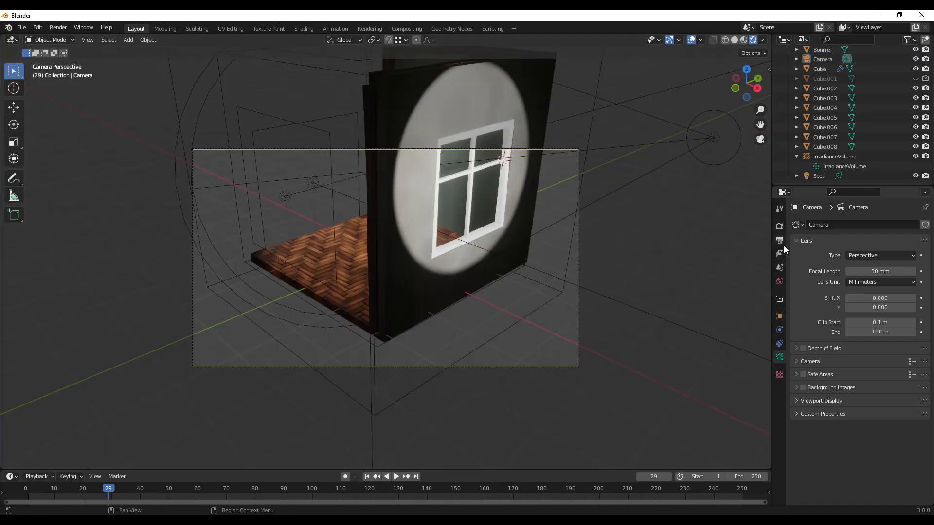
Set the render output resolution to 1024 × 1024 px
{"action": "left_click", "coordinate": [779, 227]}
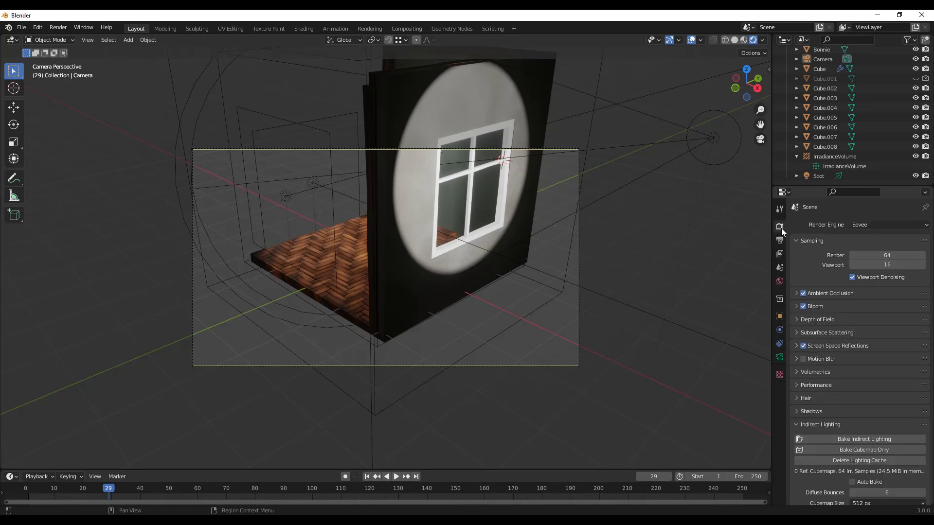
{"action": "left_click", "coordinate": [780, 242]}
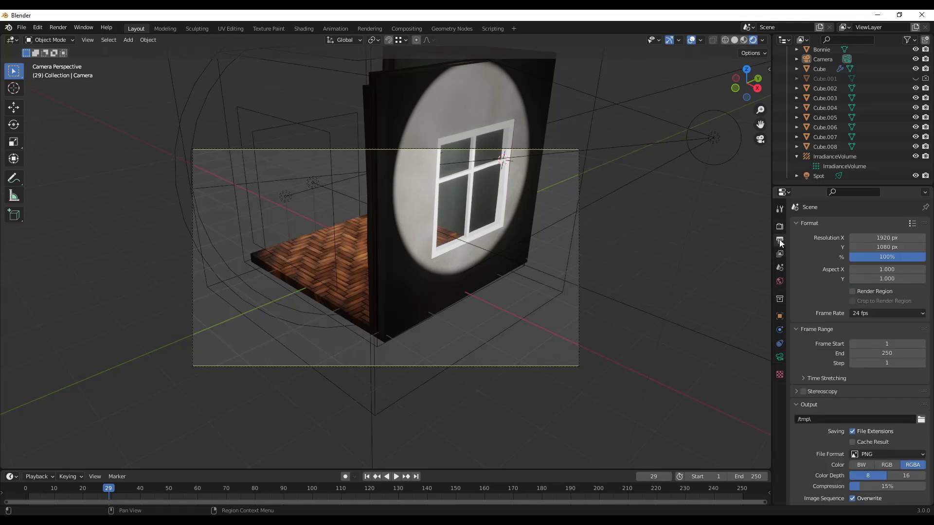
{"action": "left_click", "coordinate": [887, 237]}
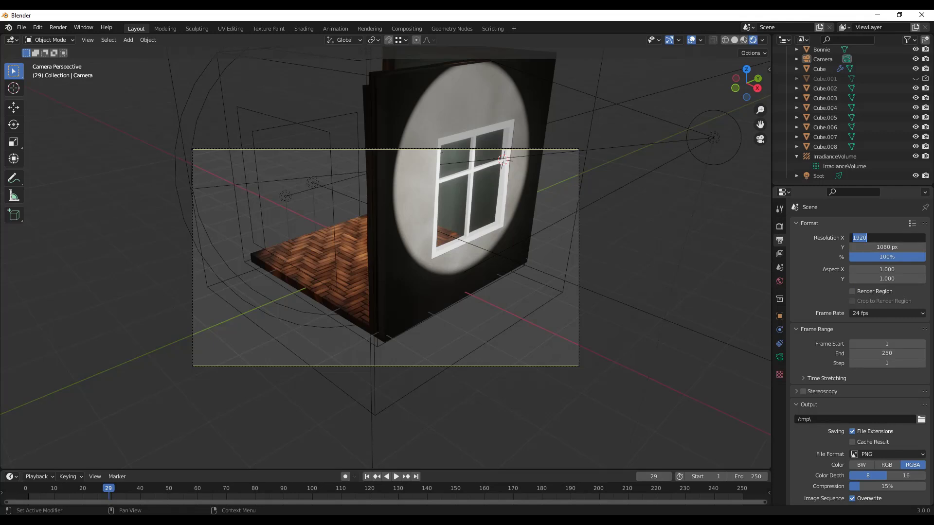
{"action": "type", "text": "1024"}
{"action": "key", "text": "Tab"}
{"action": "type", "text": "1024"}
{"action": "key", "text": "Return"}
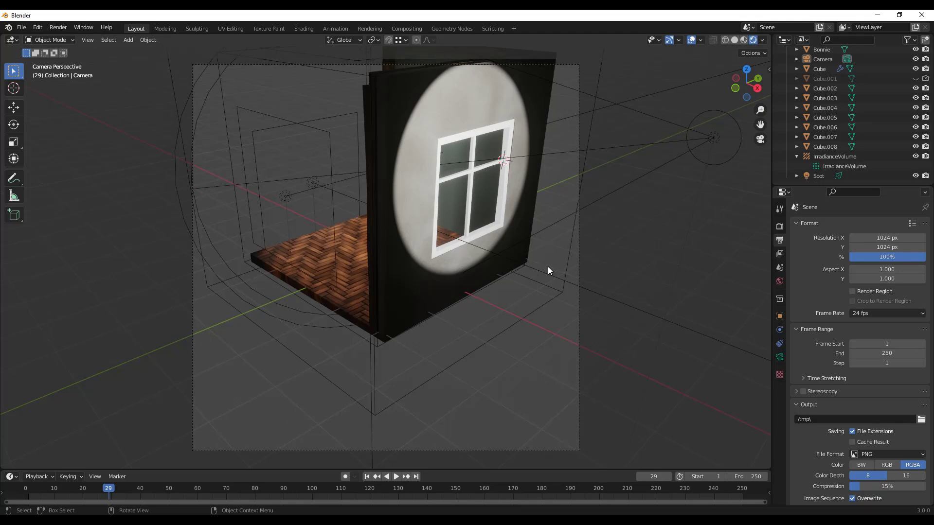
Lock the camera to the view and frame the room's open corner so the diorama fills the square frame
{"action": "key", "text": "n"}
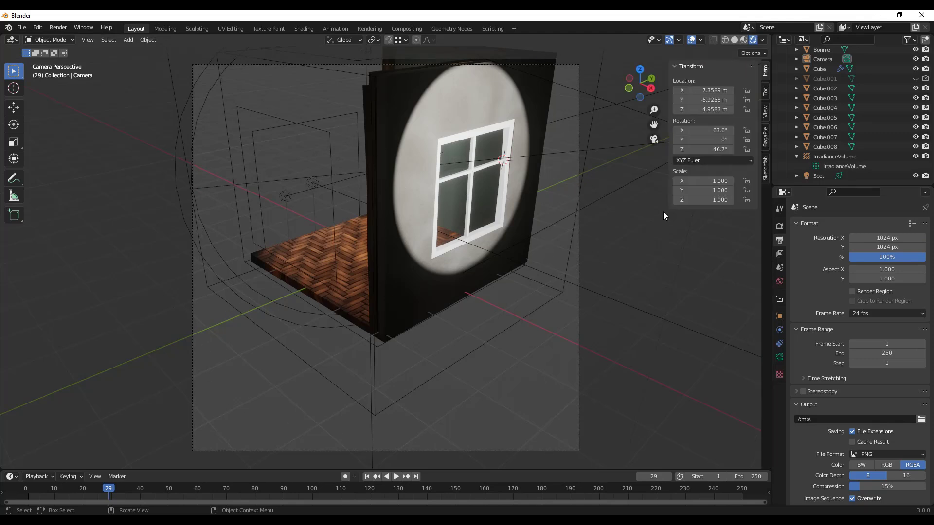
{"action": "left_click", "coordinate": [766, 115]}
{"action": "left_click", "coordinate": [711, 188]}
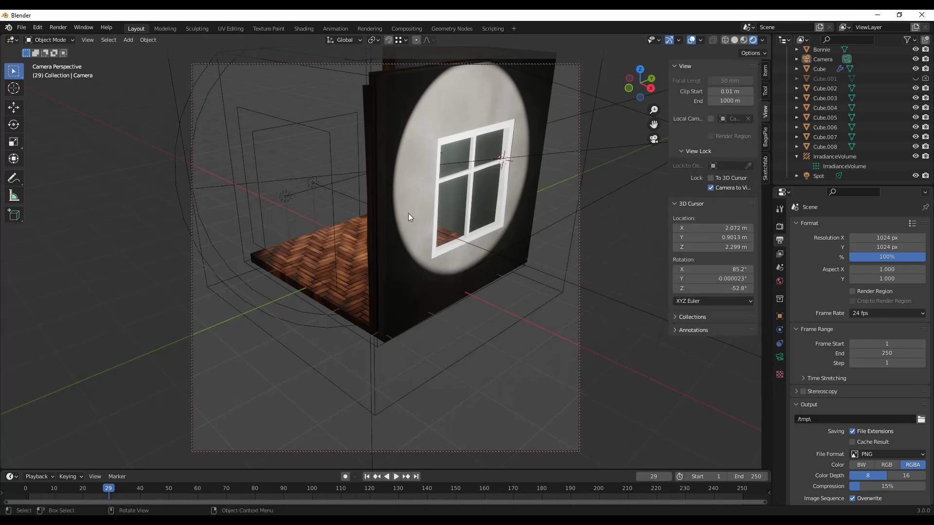
{"action": "middle_click_drag", "start_coordinate": [408, 213], "coordinate": [400, 264]}
{"action": "scroll", "coordinate": [377, 262], "scroll_direction": "down", "scroll_amount": 3}
{"action": "scroll", "coordinate": [403, 241], "scroll_direction": "up", "scroll_amount": 2}
{"action": "scroll", "coordinate": [394, 263], "scroll_direction": "up", "scroll_amount": 4}
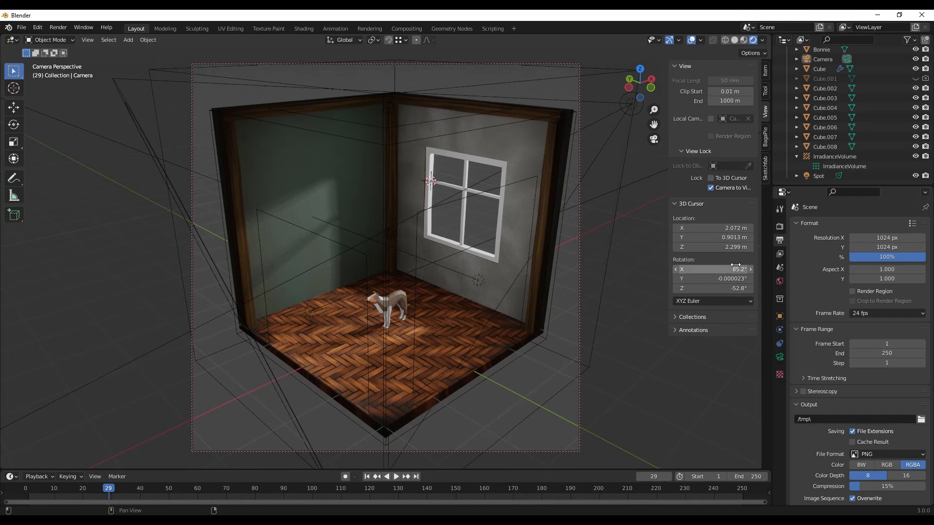
Switch the scene camera's lens type to Orthographic and recentre the diorama in the view
{"action": "left_click", "coordinate": [780, 358]}
{"action": "left_click", "coordinate": [871, 255]}
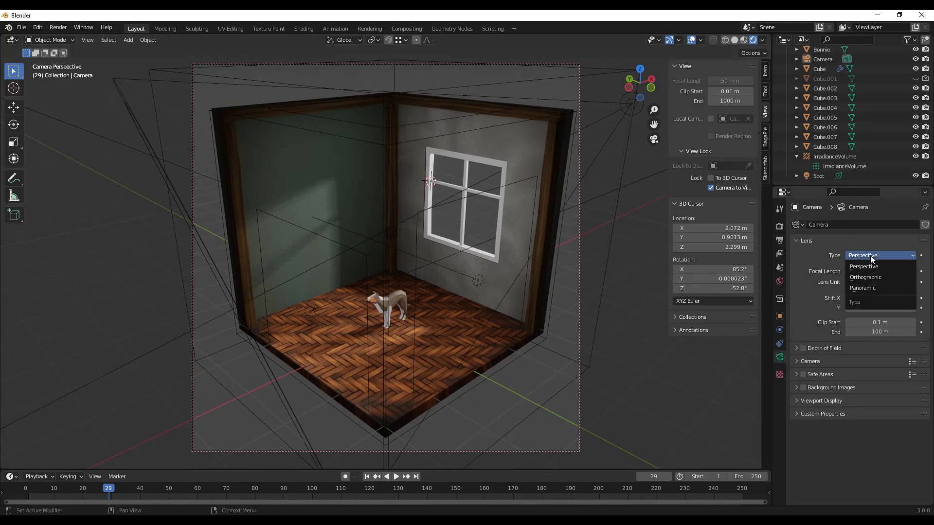
{"action": "left_click", "coordinate": [869, 279]}
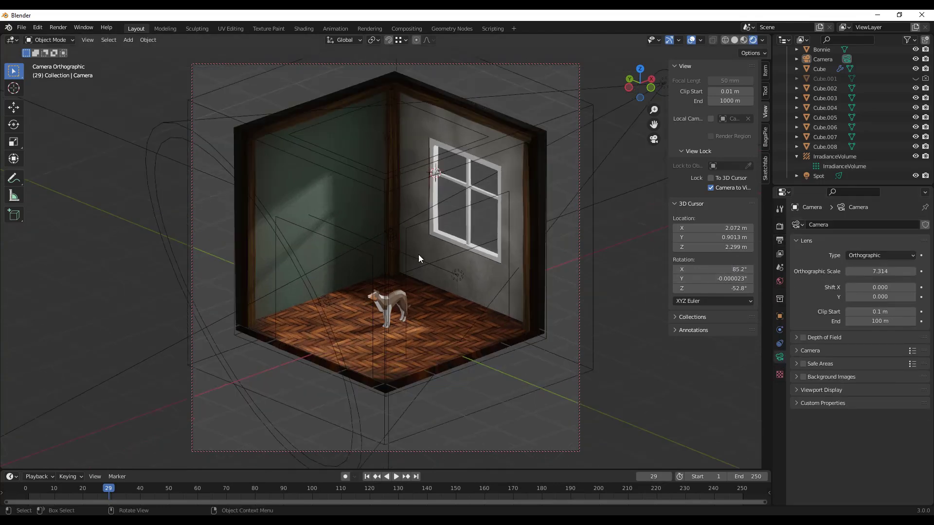
{"action": "scroll", "coordinate": [404, 209], "scroll_direction": "up", "scroll_amount": 3}
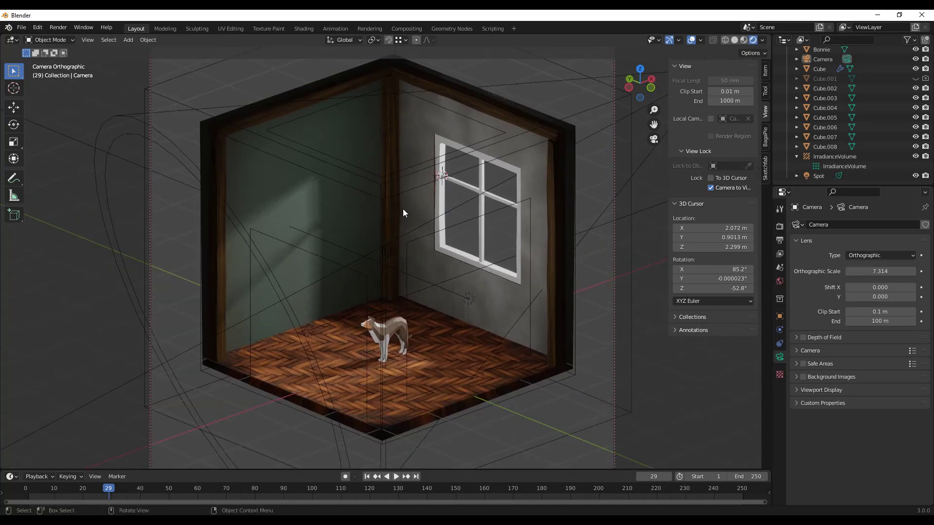
{"action": "middle_click_drag", "start_coordinate": [401, 209], "coordinate": [400, 229], "text": "shift"}
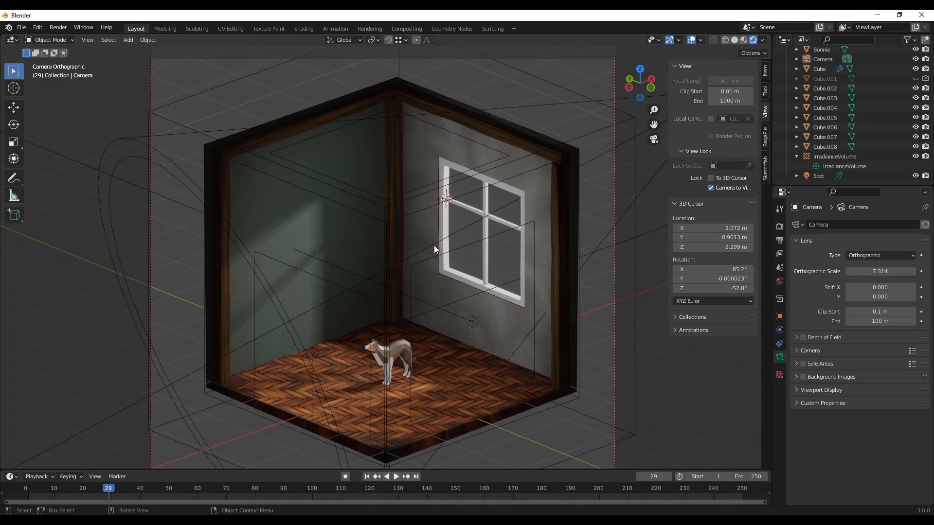
Split off a narrow area beside the 3D viewport, make it an Asset Browser, and load the custom asset library
{"action": "left_click", "coordinate": [401, 229]}
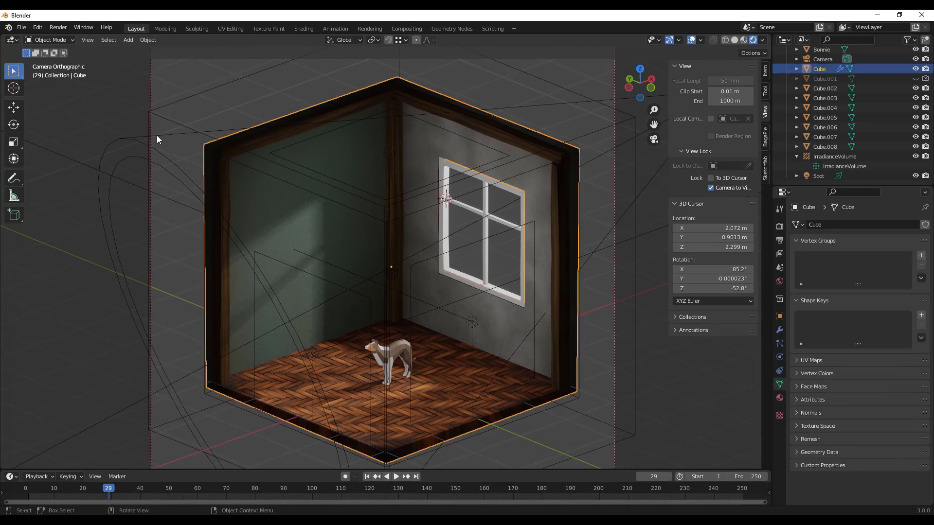
{"action": "left_click_drag", "start_coordinate": [3, 39], "coordinate": [243, 146]}
{"action": "left_click", "coordinate": [14, 41]}
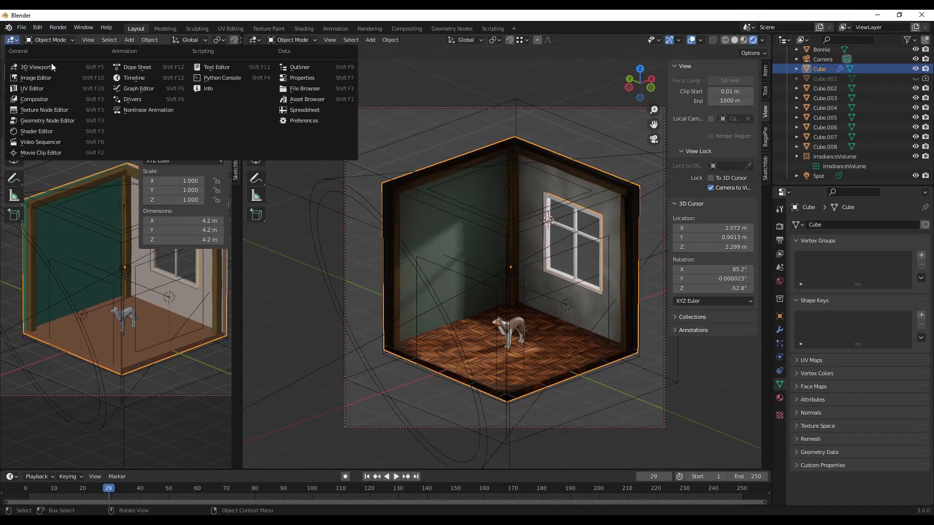
{"action": "left_click", "coordinate": [307, 99]}
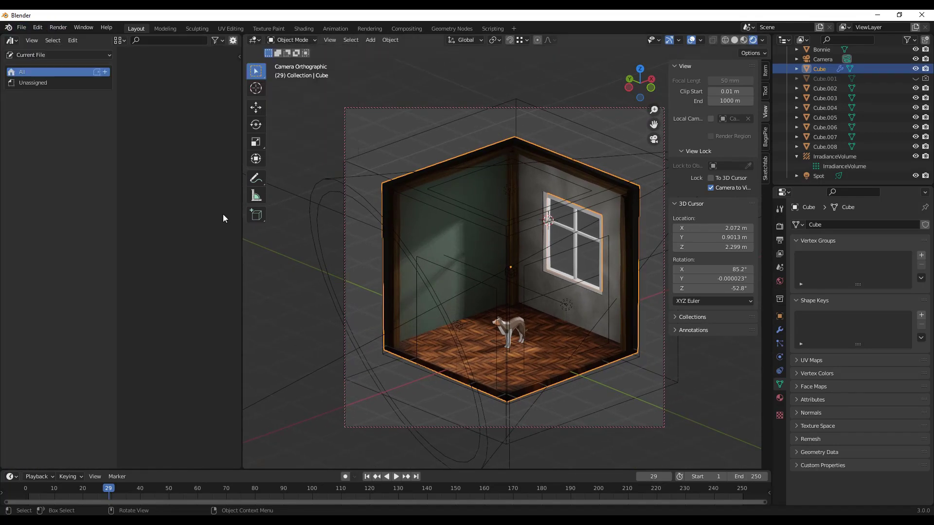
{"action": "left_click", "coordinate": [53, 55]}
{"action": "left_click", "coordinate": [28, 74]}
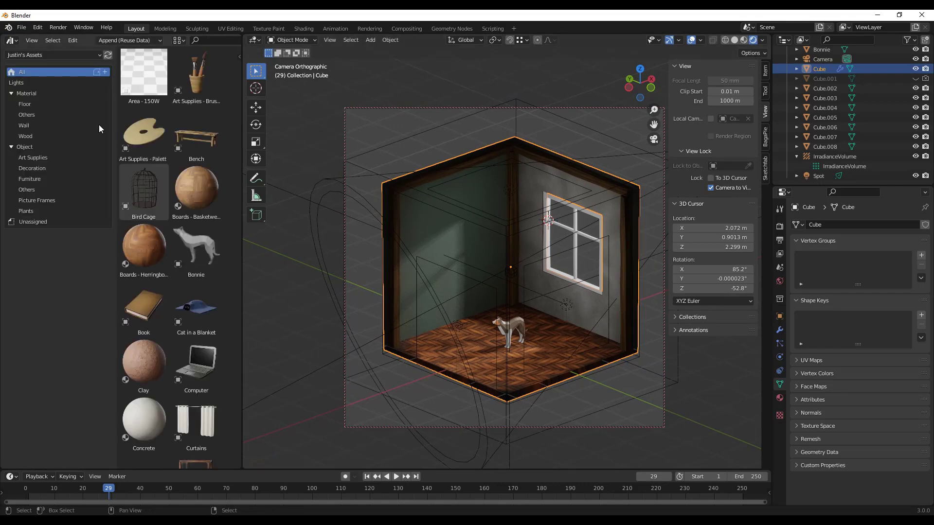
Apply the Wood 6 material from the asset library's Wood category to the window frame
{"action": "scroll", "coordinate": [187, 276], "scroll_direction": "down", "scroll_amount": 3}
{"action": "left_click", "coordinate": [26, 137]}
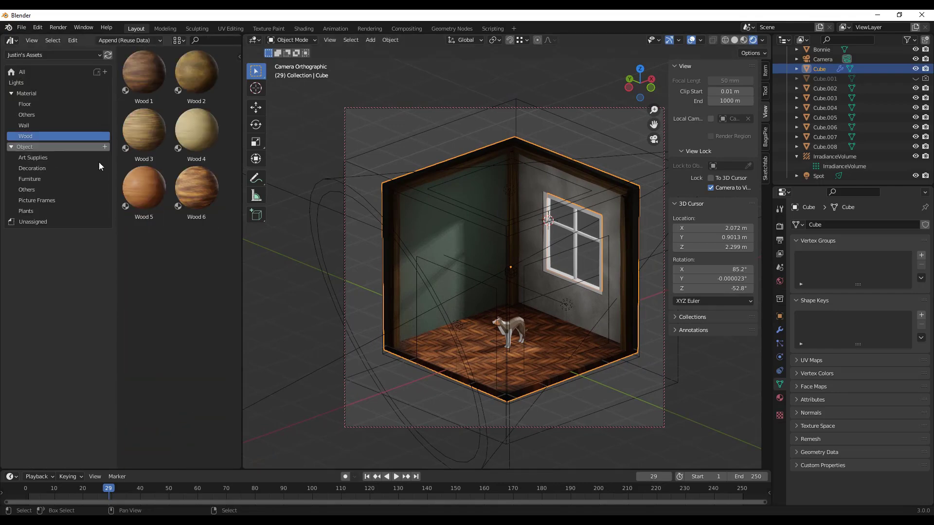
{"action": "left_click", "coordinate": [190, 183]}
{"action": "left_click_drag", "start_coordinate": [346, 182], "coordinate": [544, 200]}
{"action": "left_click_drag", "start_coordinate": [192, 181], "coordinate": [573, 225]}
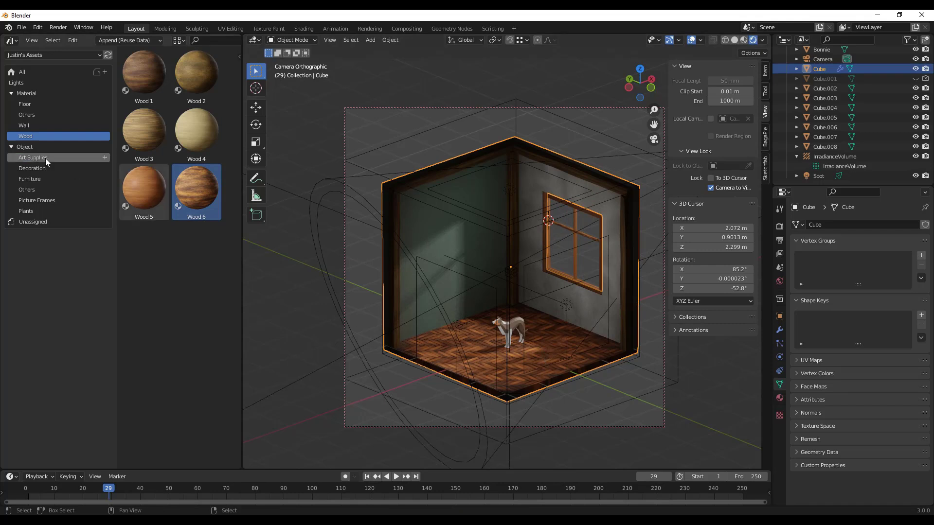
Place the Dresser asset on the floor by the green wall and the Sidetable asset near the back corner
{"action": "left_click", "coordinate": [27, 104]}
{"action": "left_click", "coordinate": [28, 115]}
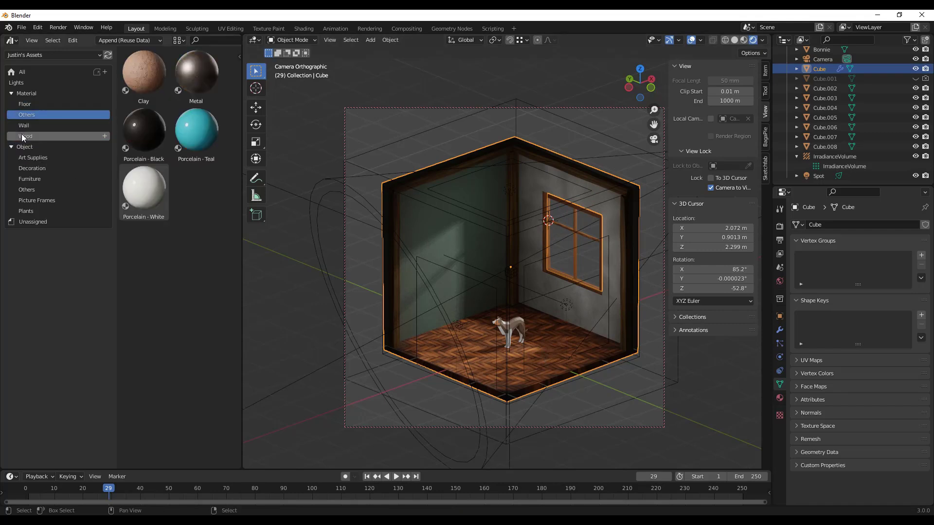
{"action": "left_click", "coordinate": [22, 135]}
{"action": "left_click", "coordinate": [27, 157]}
{"action": "left_click", "coordinate": [29, 167]}
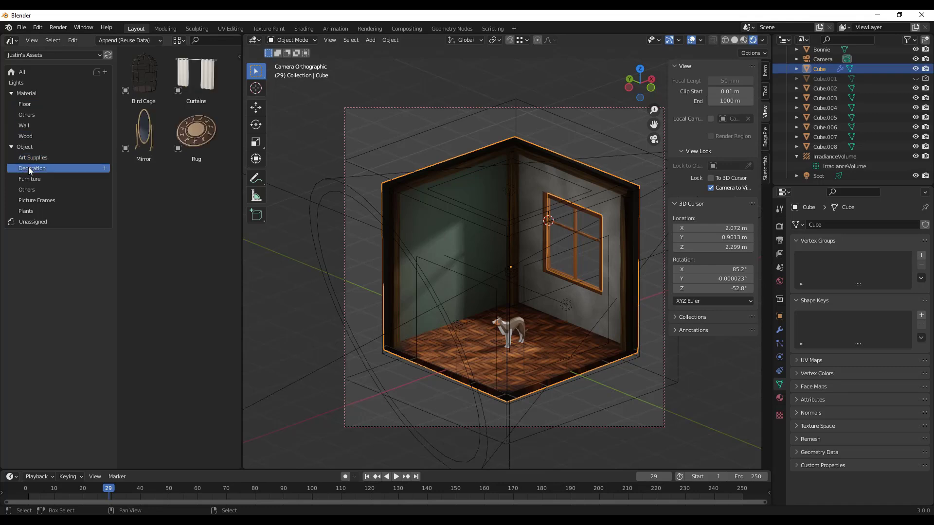
{"action": "left_click", "coordinate": [31, 179]}
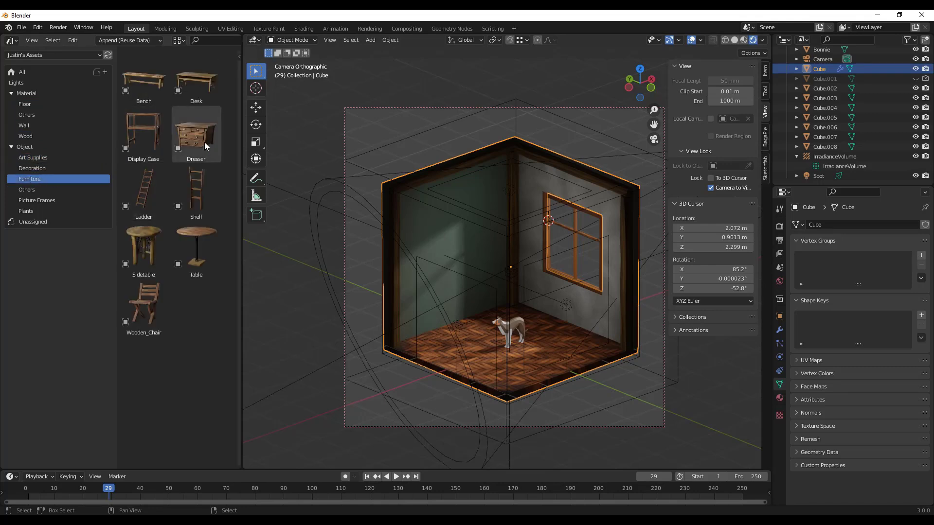
{"action": "left_click_drag", "start_coordinate": [206, 141], "coordinate": [474, 328]}
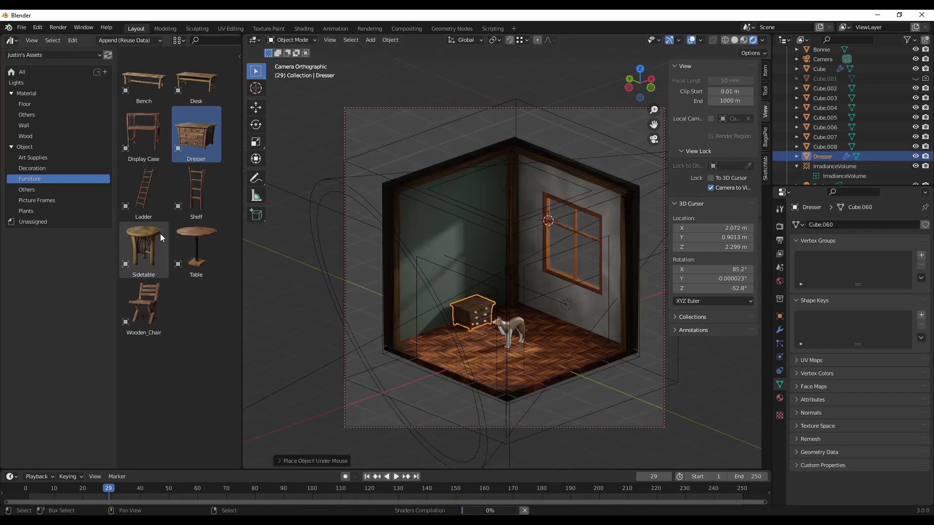
{"action": "left_click_drag", "start_coordinate": [151, 235], "coordinate": [519, 315]}
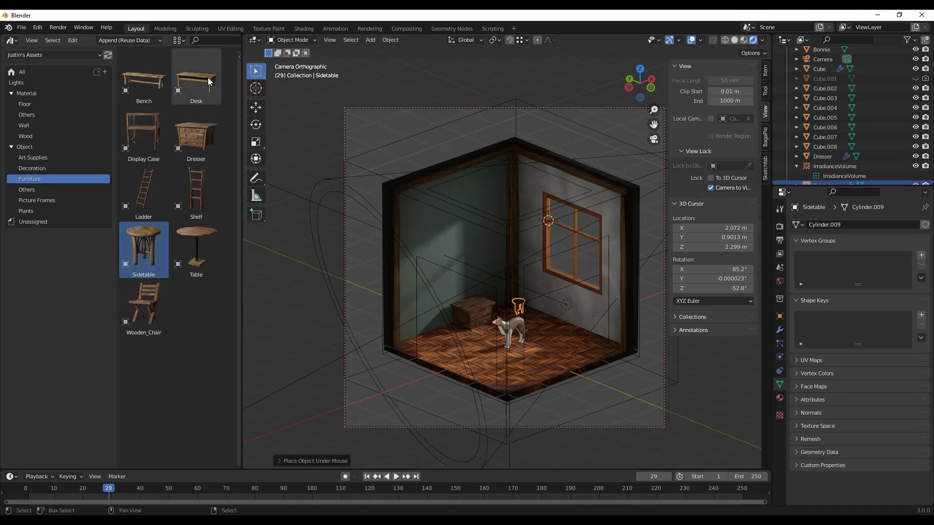
Place the Desk asset on the floor below the window, rotate it about Z, and start moving it along Y
{"action": "left_click_drag", "start_coordinate": [210, 82], "coordinate": [560, 333]}
{"action": "key", "text": "r"}
{"action": "key", "text": "z"}
{"action": "key", "text": "Return"}
{"action": "key", "text": "g"}
{"action": "key", "text": "y"}
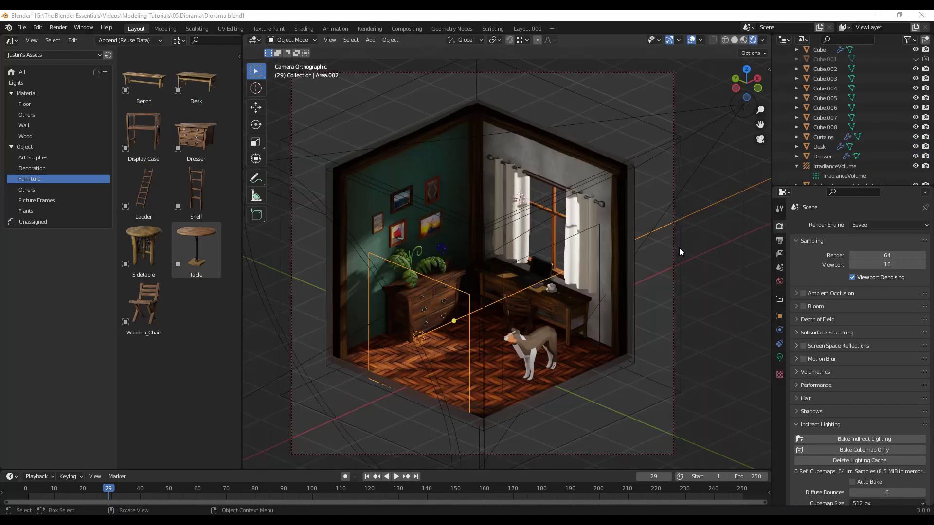
Enable Ambient Occlusion, Bloom and Screen Space Reflections for the Eevee render
{"action": "left_click", "coordinate": [803, 293]}
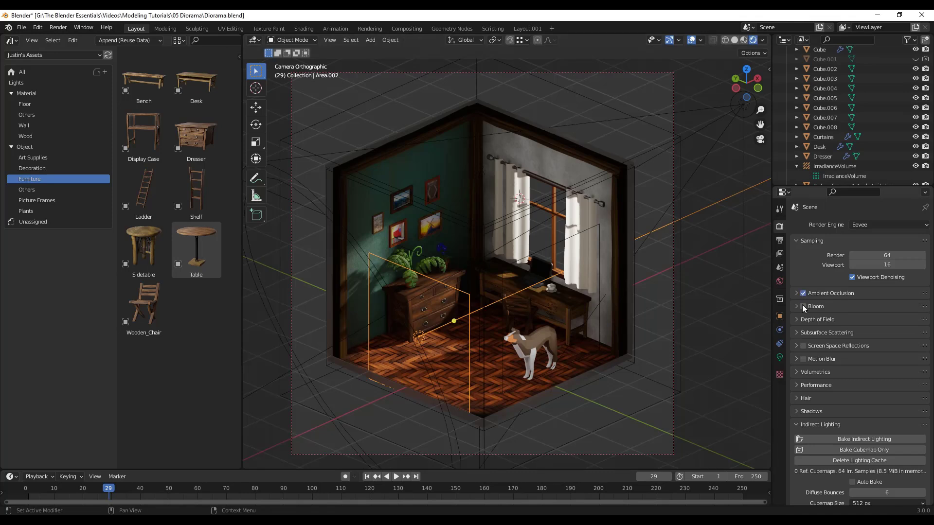
{"action": "left_click", "coordinate": [803, 307]}
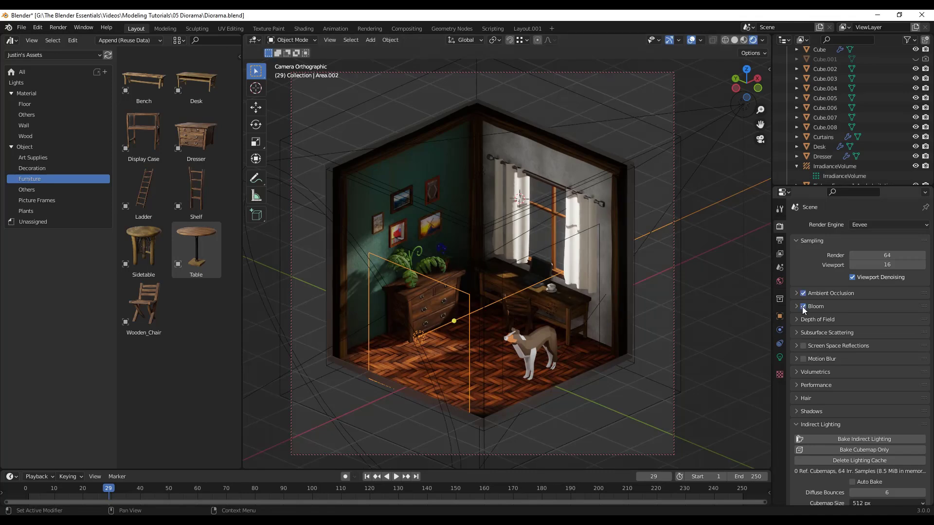
{"action": "left_click", "coordinate": [803, 346]}
Switch the render engine to Cycles and render the furnished diorama as a still image
{"action": "left_click", "coordinate": [879, 225]}
{"action": "left_click", "coordinate": [871, 251]}
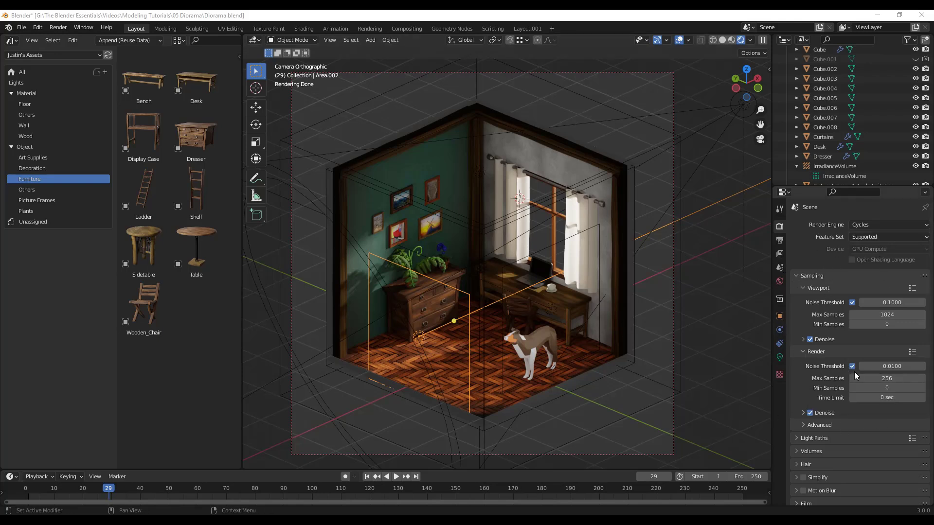
{"action": "left_click", "coordinate": [58, 27]}
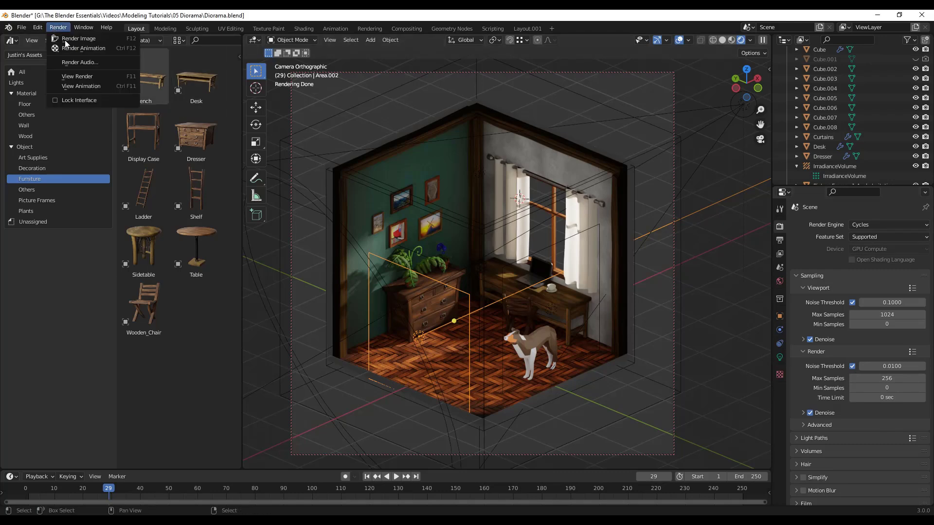
{"action": "left_click", "coordinate": [78, 39]}
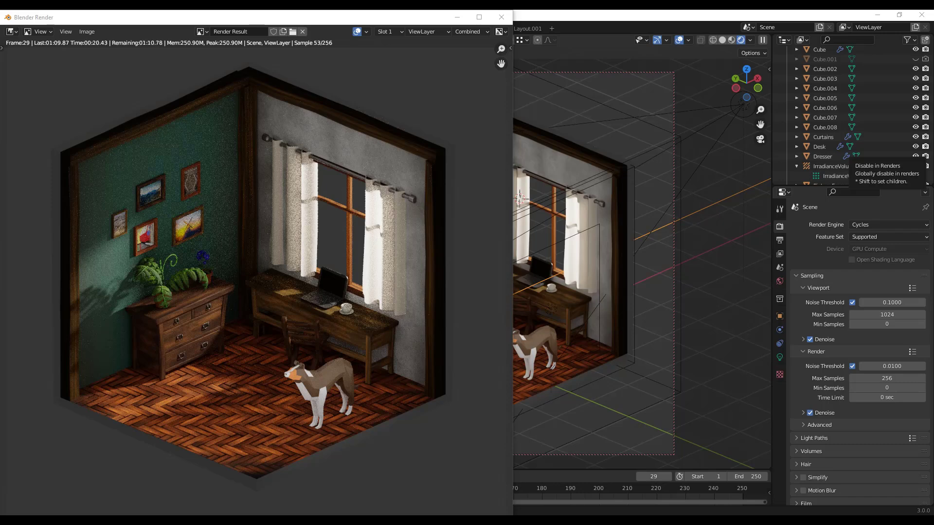
{"action": "left_click", "coordinate": [279, 402]}
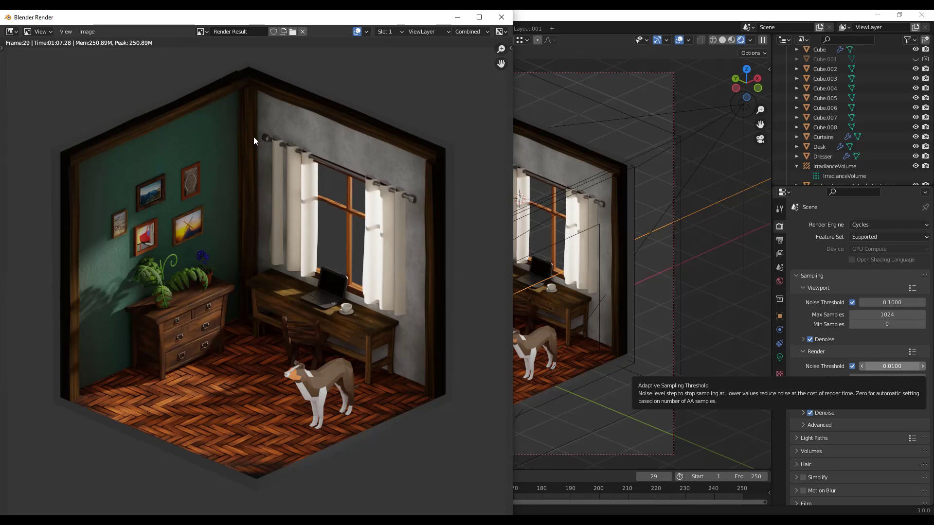